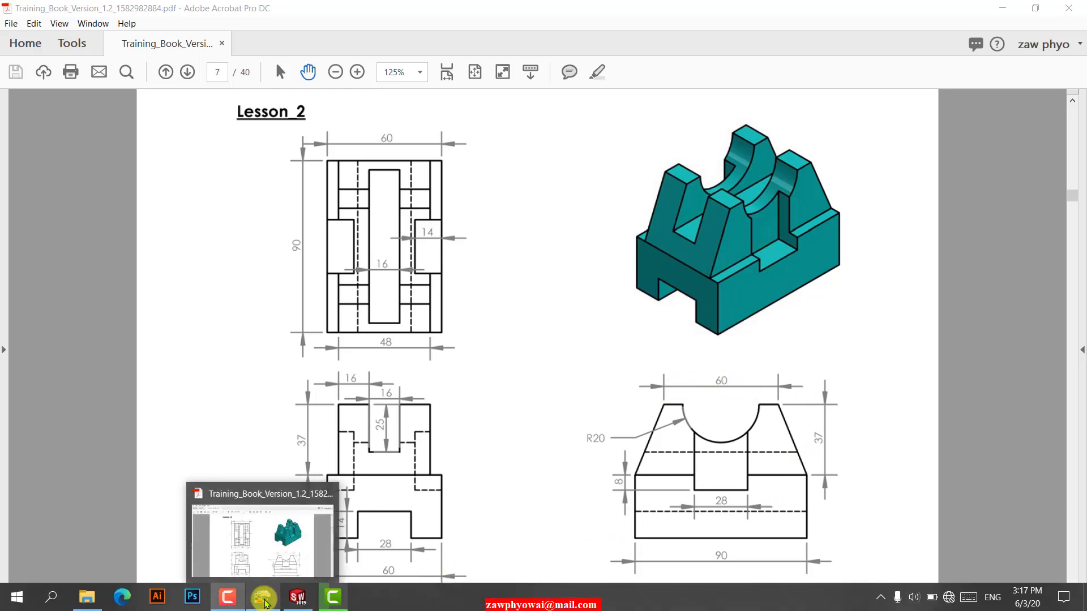
# Step: Create a new part and start a sketch on the Right Plane
pyautogui.click(295, 597)
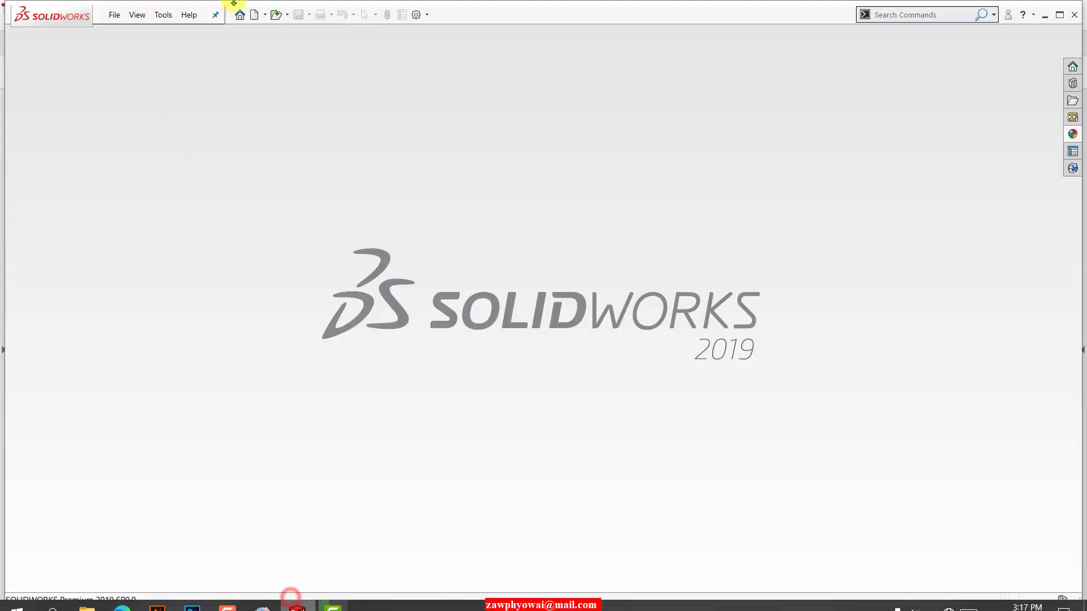
pyautogui.click(255, 14)
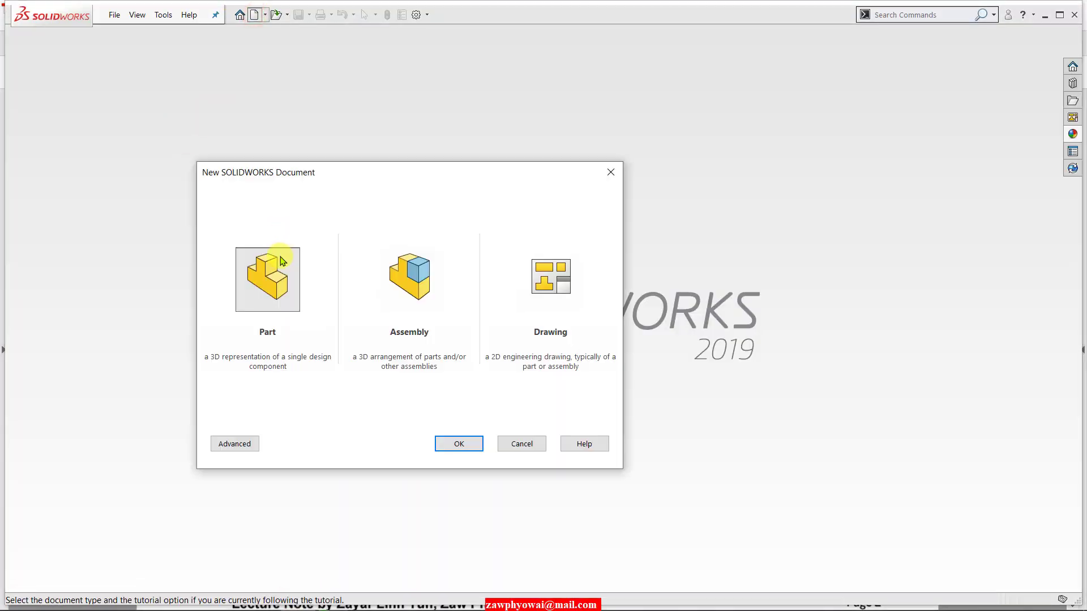
pyautogui.doubleClick(280, 257)
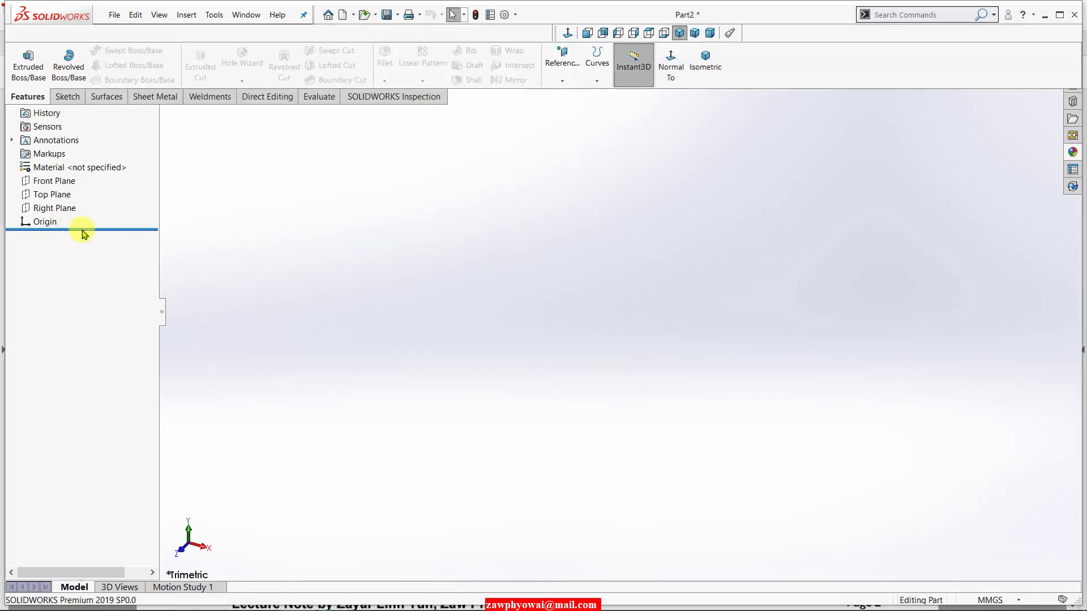
pyautogui.click(44, 269)
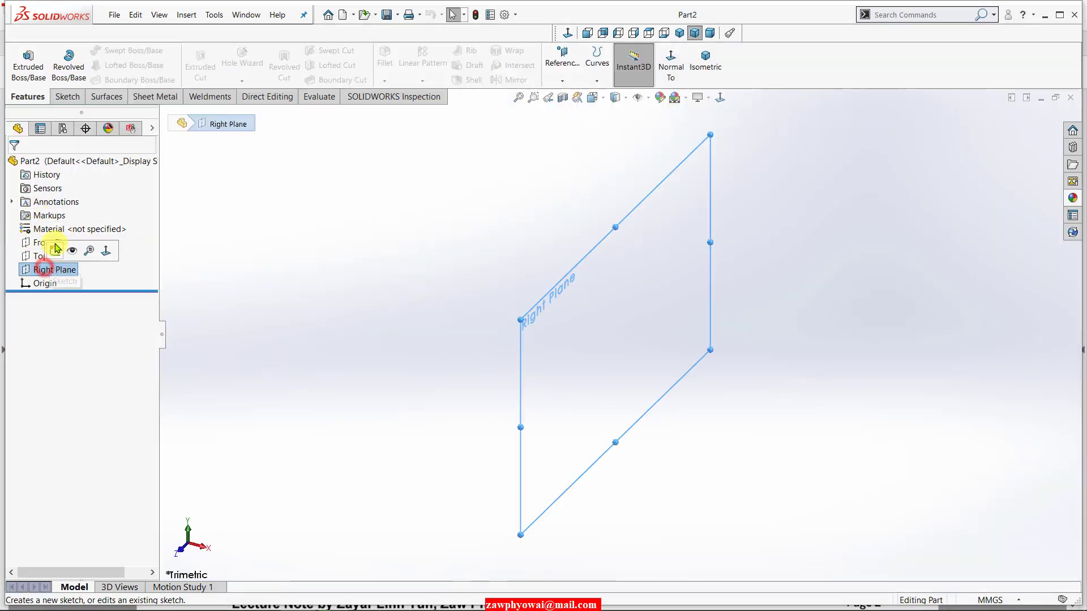
pyautogui.click(54, 250)
pyautogui.click(77, 242)
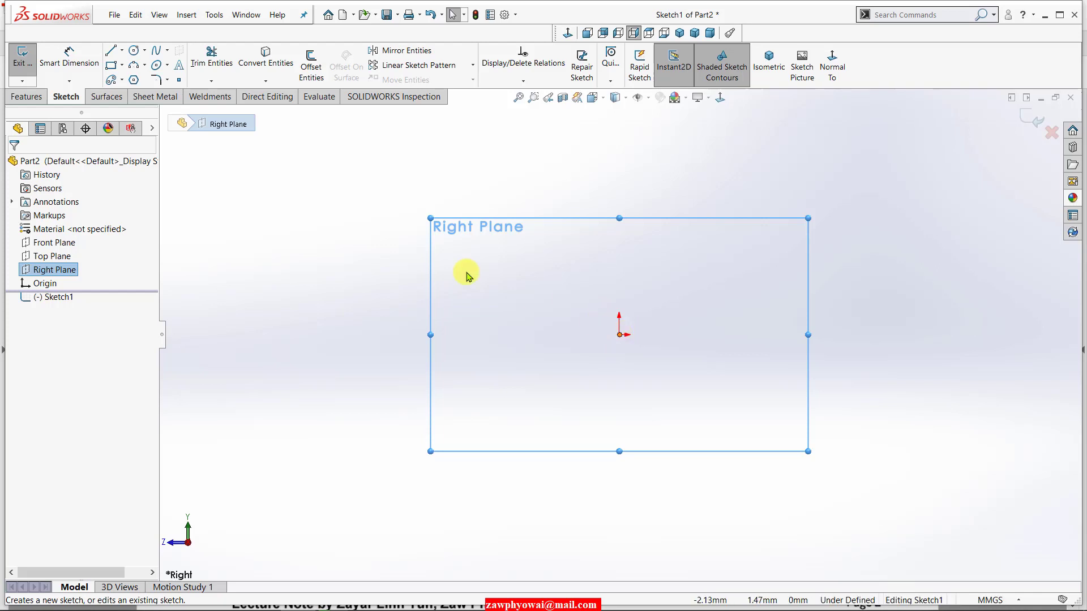
# Step: Draw a horizontal midpoint centerline centred on the origin
pyautogui.click(122, 51)
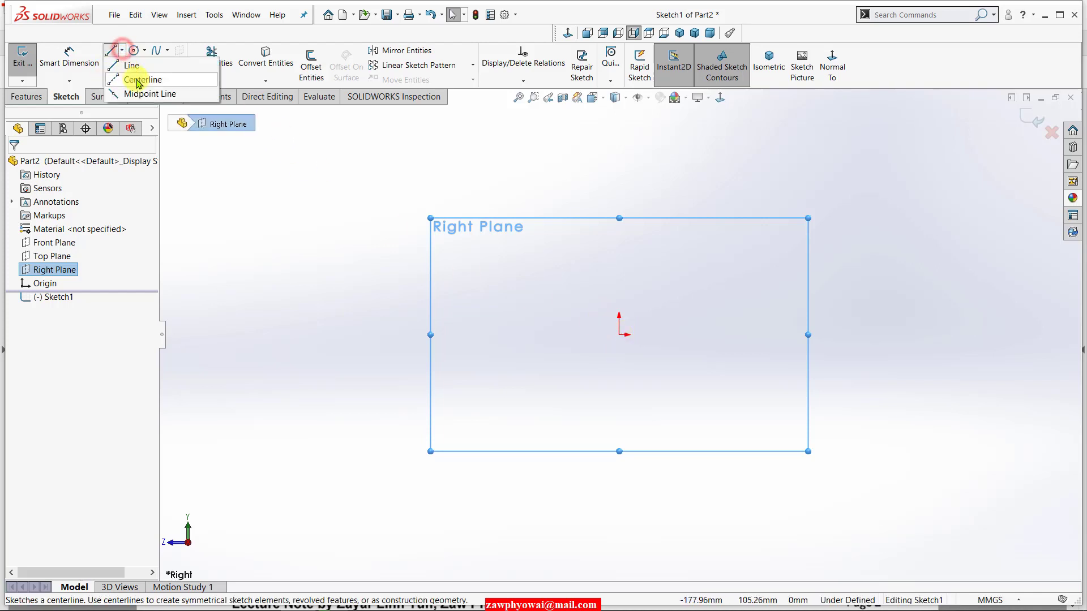
pyautogui.click(137, 80)
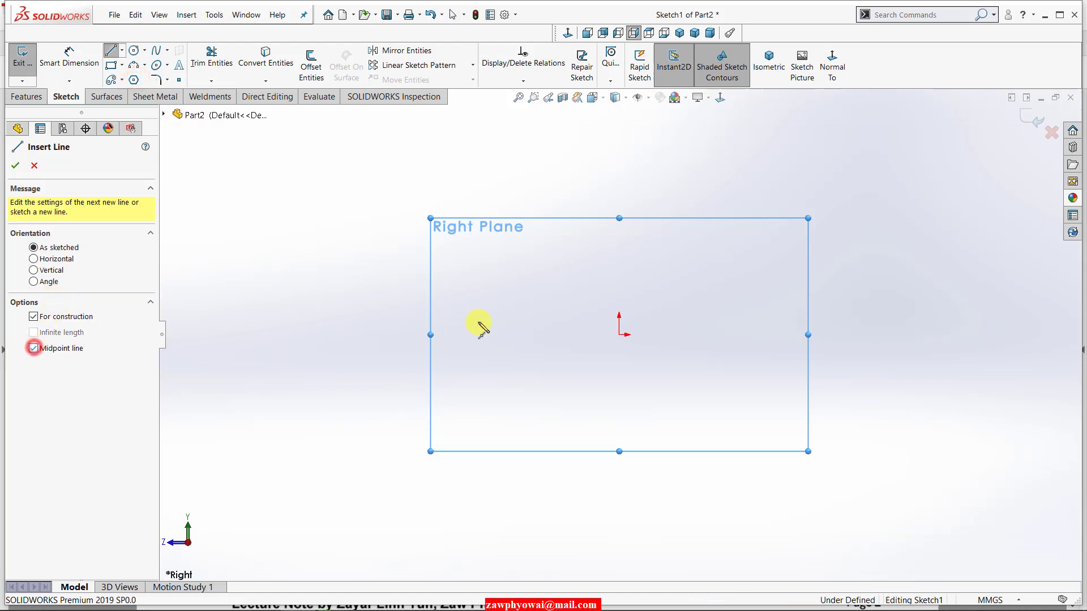
pyautogui.click(619, 334)
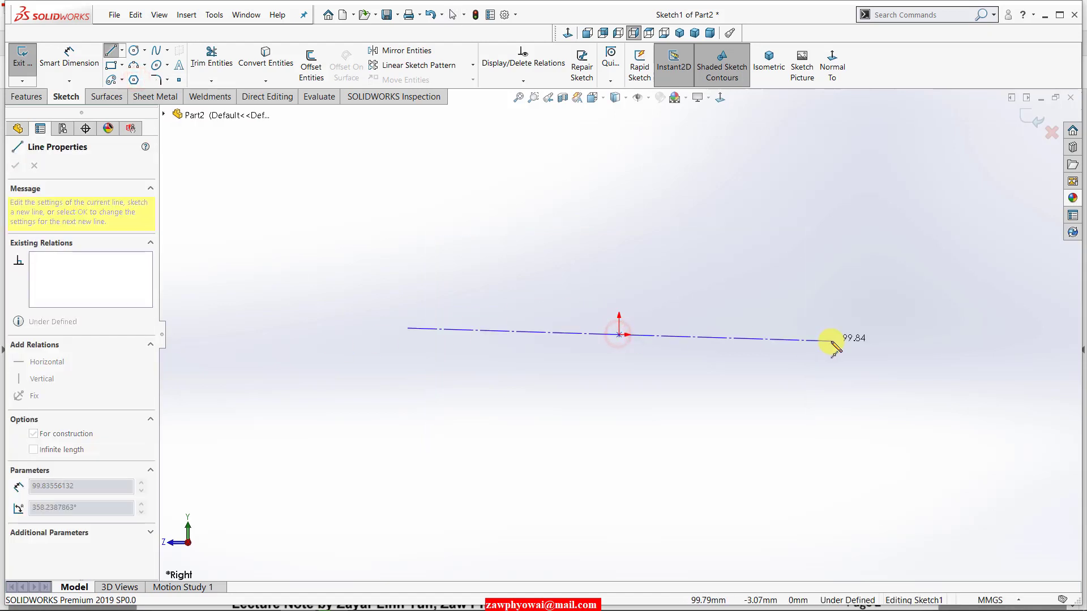
pyautogui.click(838, 334)
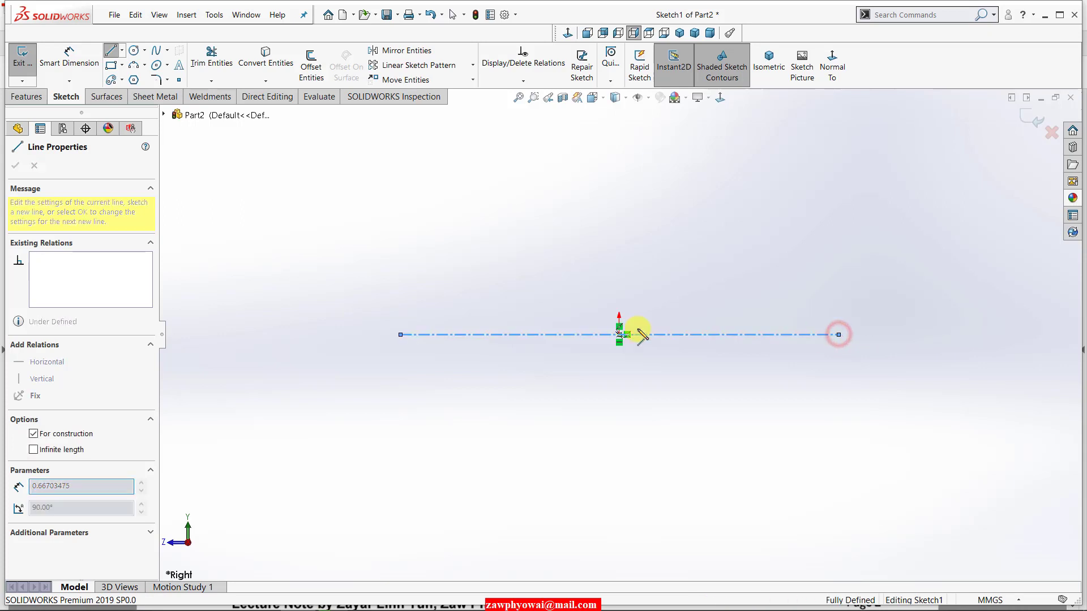
pyautogui.rightClick(671, 291)
pyautogui.click(689, 299)
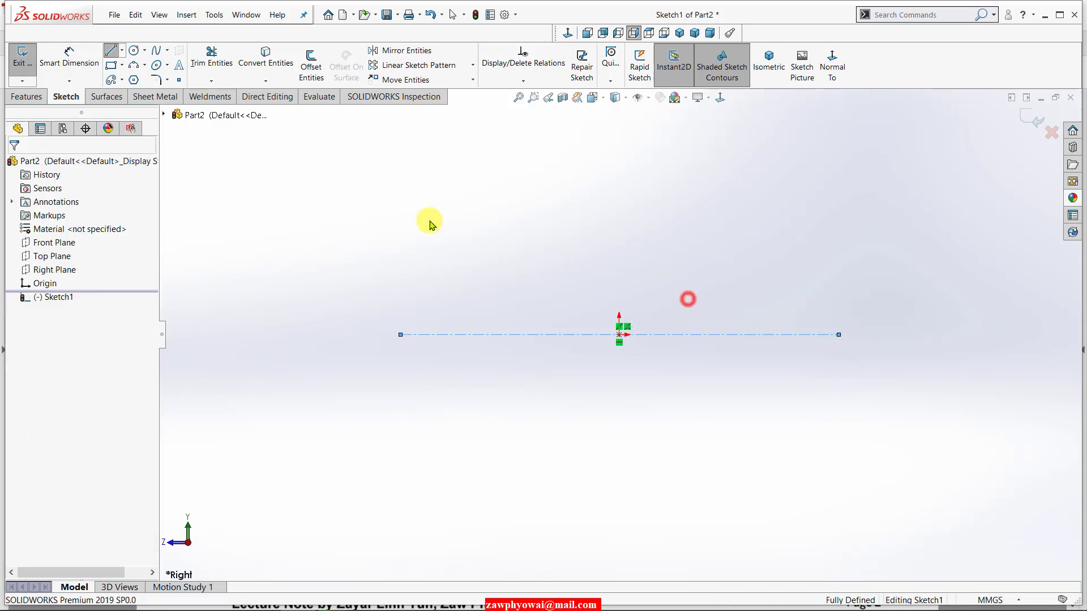
# Step: Draw a vertical centerline upward from the origin
pyautogui.click(111, 51)
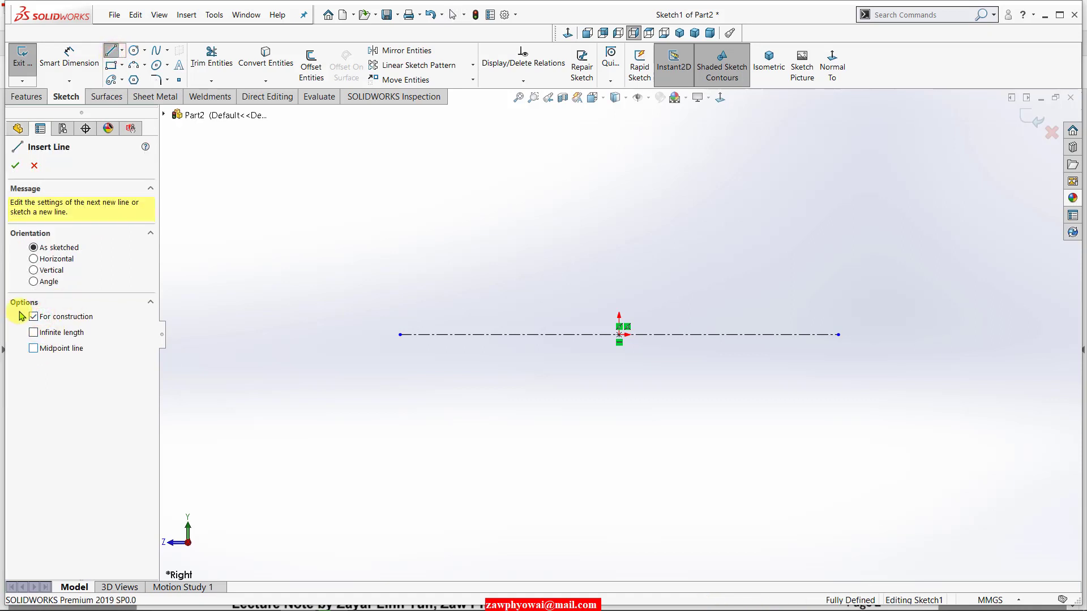
pyautogui.click(621, 335)
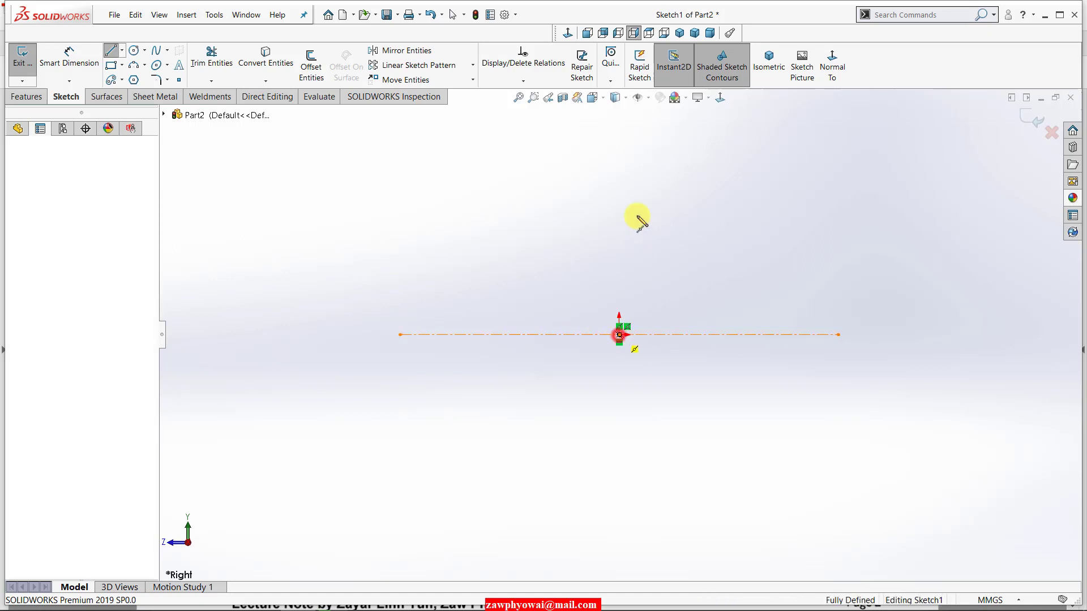
pyautogui.click(619, 137)
pyautogui.rightClick(664, 189)
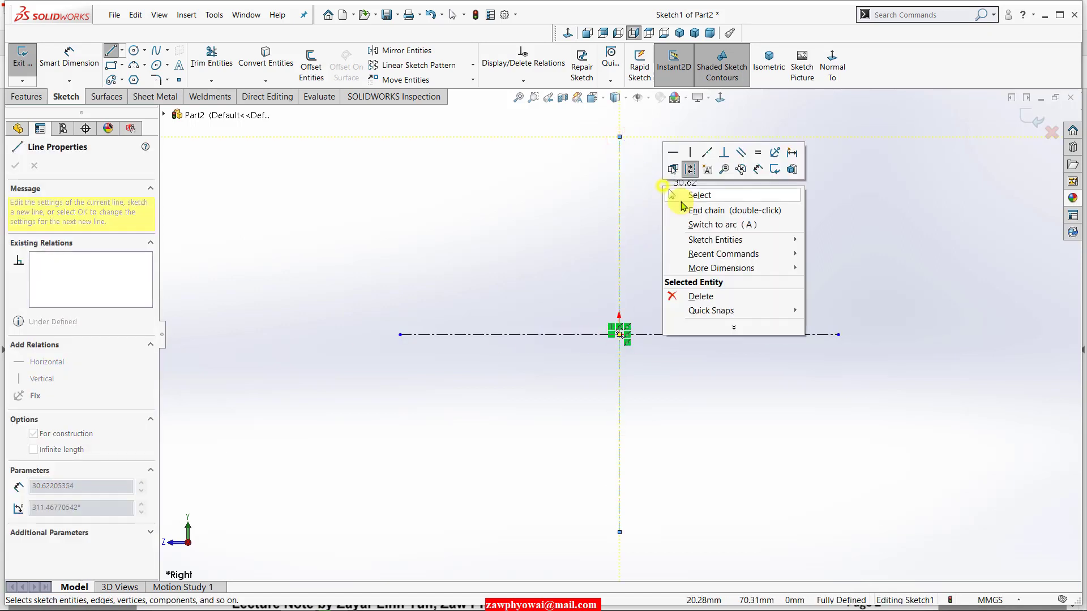
pyautogui.click(693, 197)
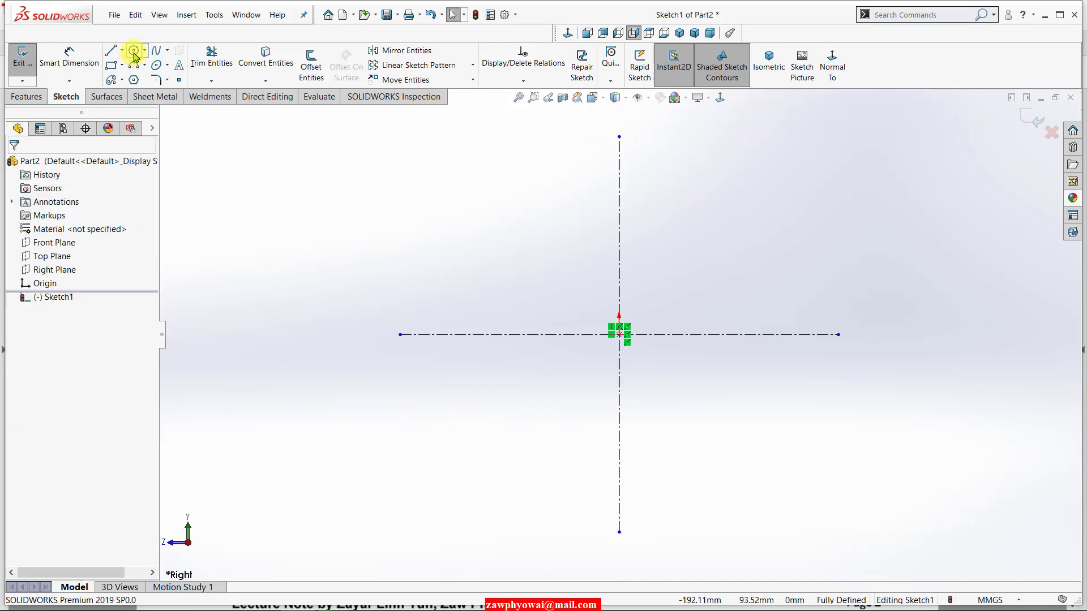
# Step: Add a circle centred on the vertical centerline above the origin, checking the reference PDF
pyautogui.press('c')
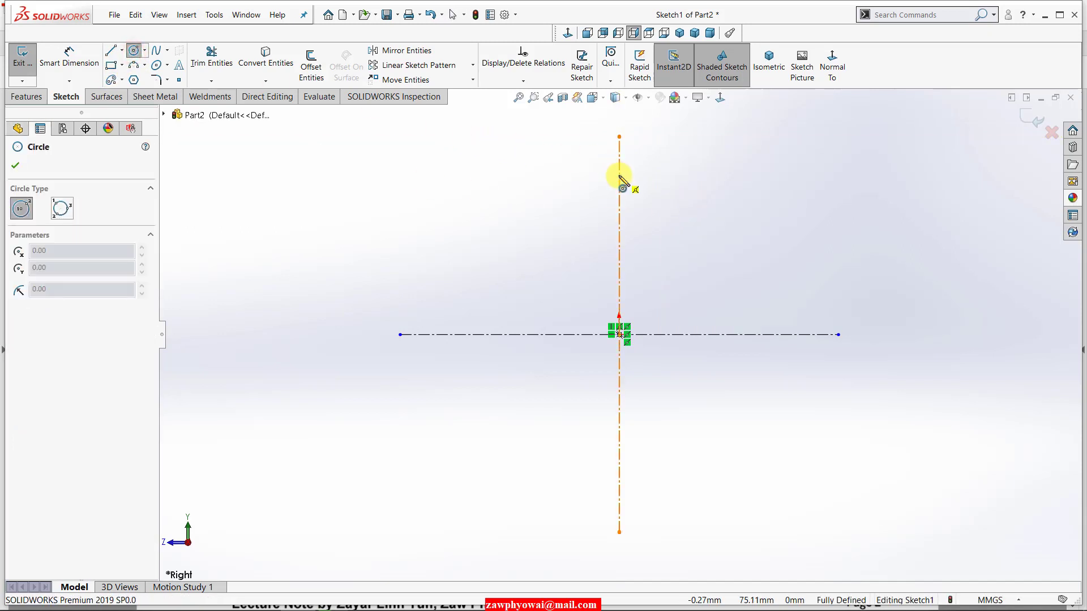
pyautogui.click(619, 177)
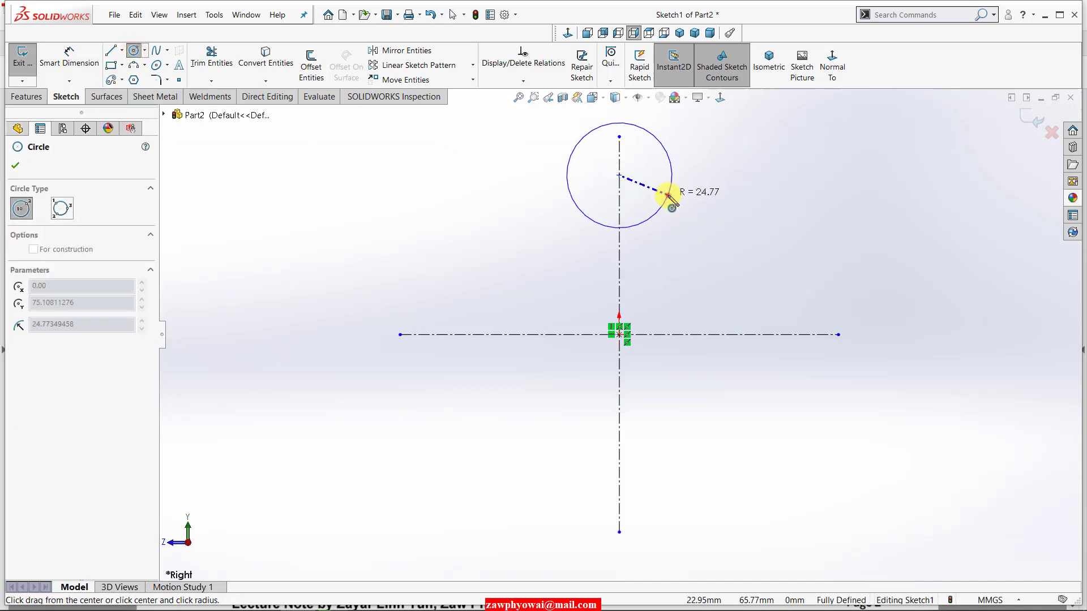
pyautogui.click(668, 197)
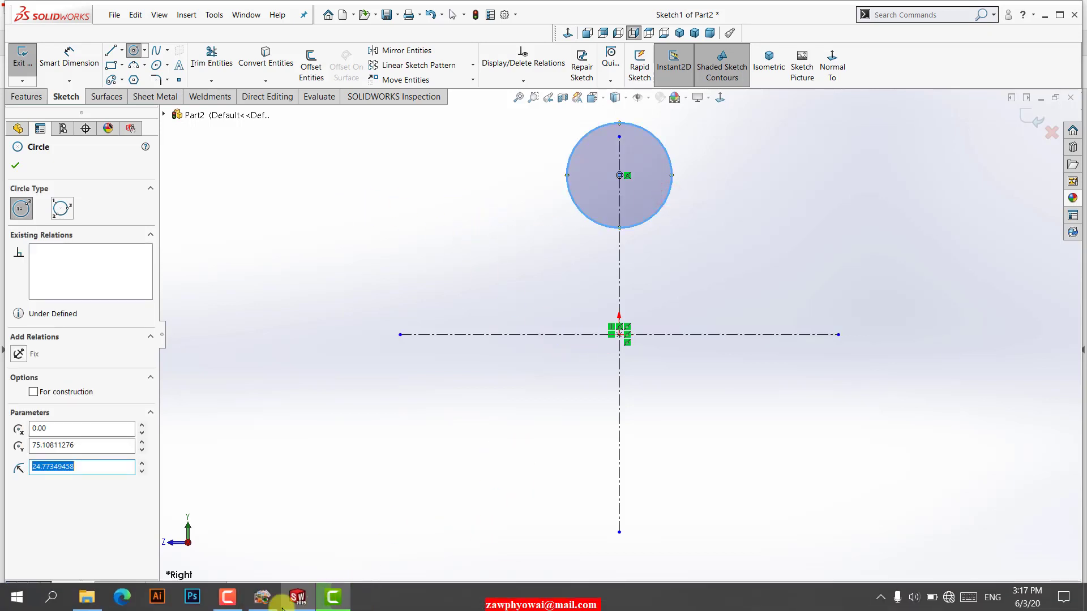
pyautogui.click(259, 599)
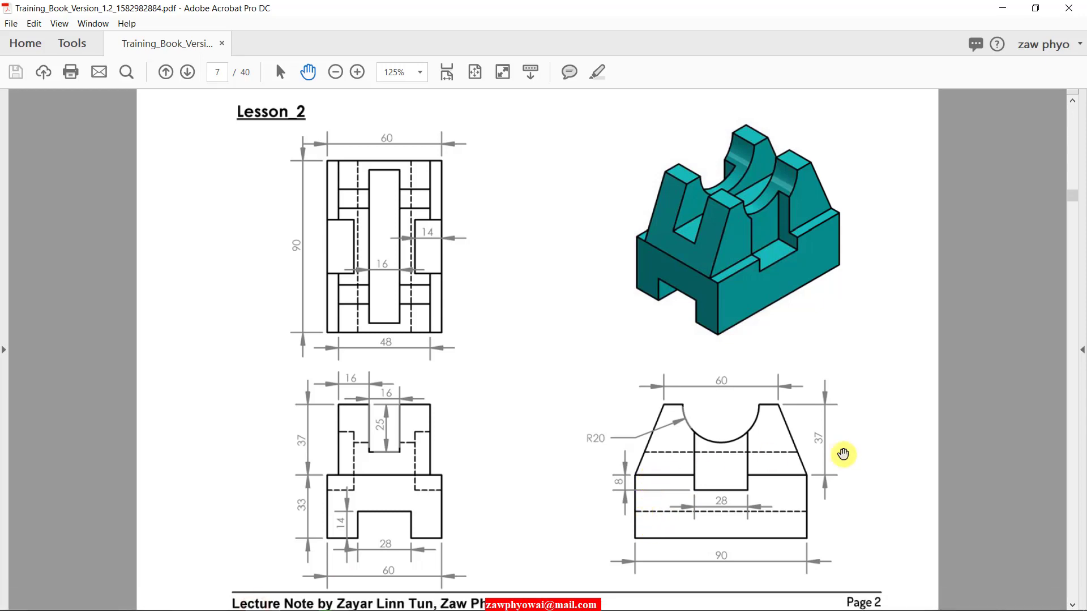
pyautogui.click(297, 596)
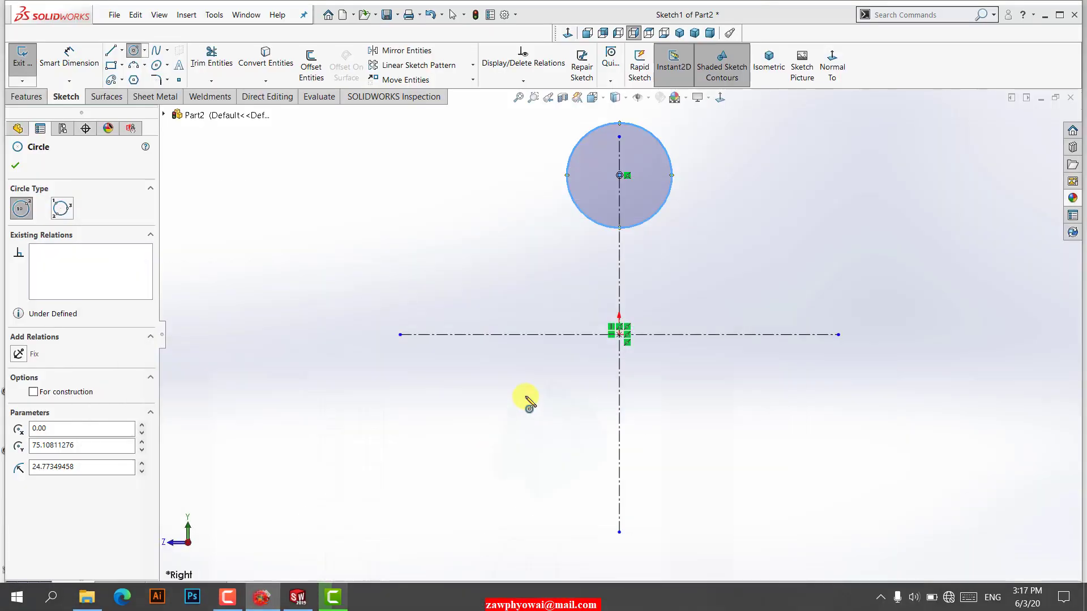
# Step: Draw a symmetric base line from the origin after cancelling a false start
pyautogui.click(111, 45)
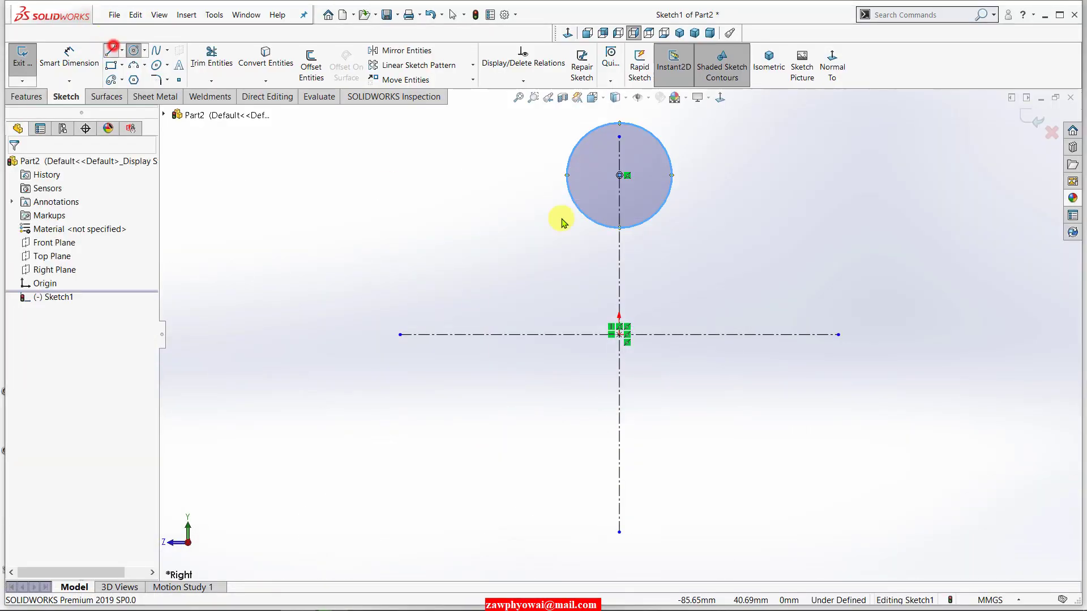
pyautogui.click(620, 334)
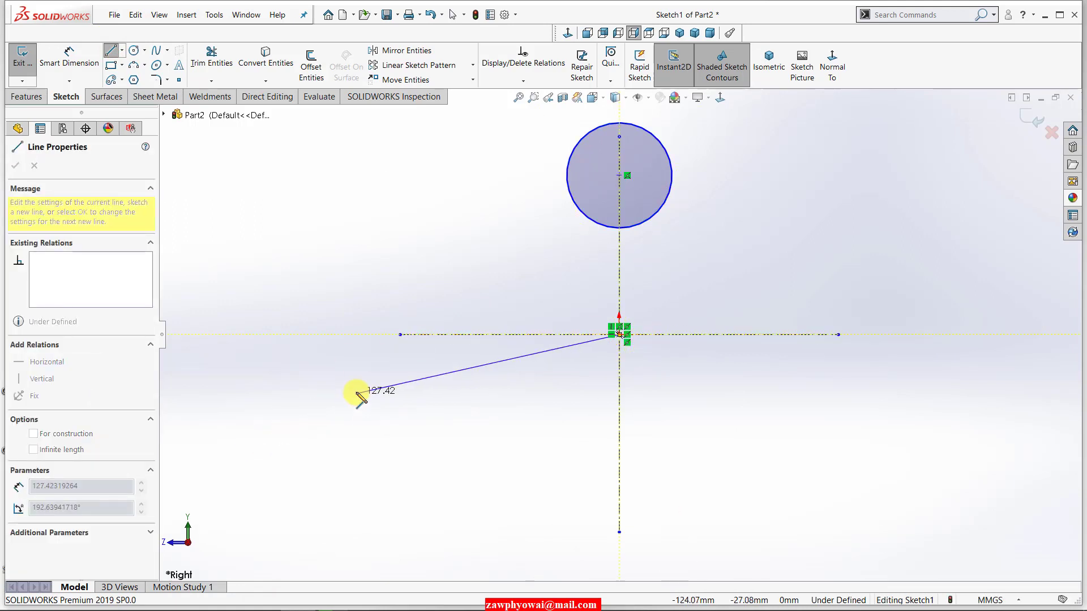
pyautogui.press('Escape')
pyautogui.press('Escape')
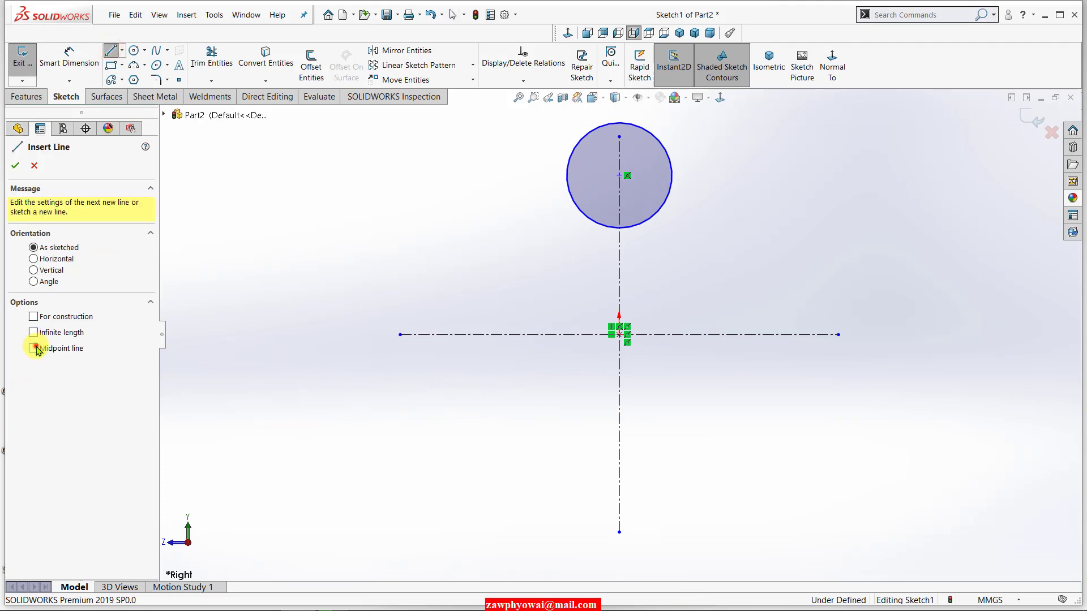
pyautogui.click(43, 348)
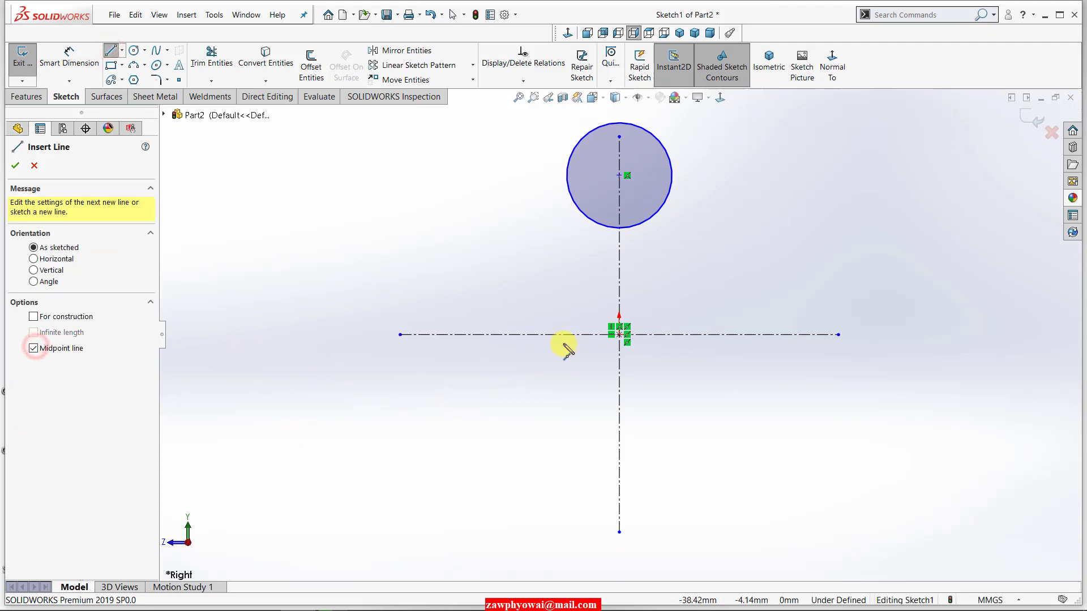
pyautogui.click(620, 334)
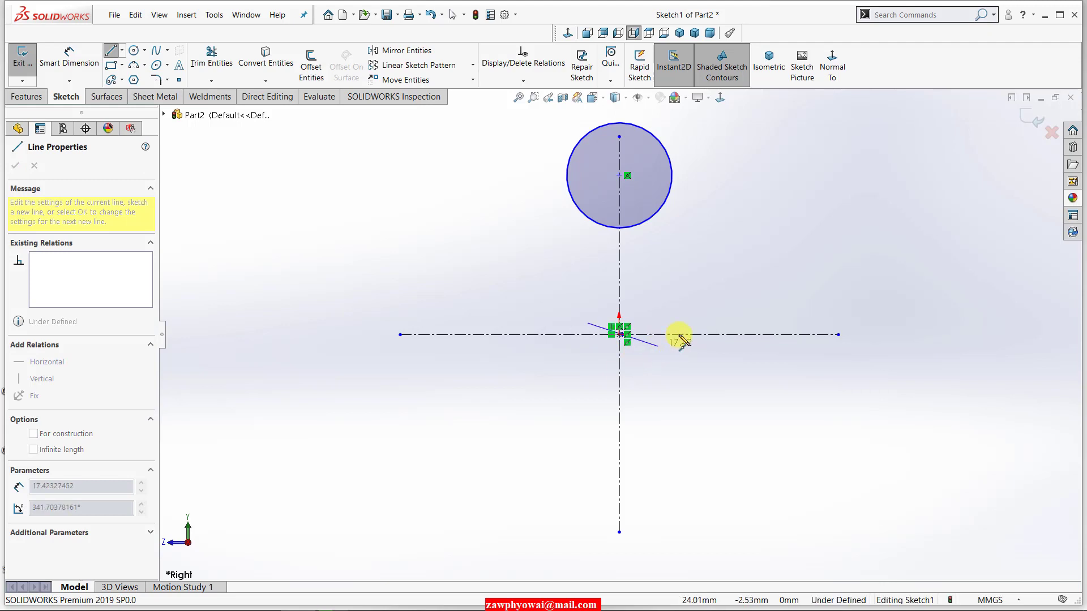
pyautogui.click(760, 333)
# Step: Add the right vertical side and a slanted line tangent to the circle
pyautogui.click(758, 240)
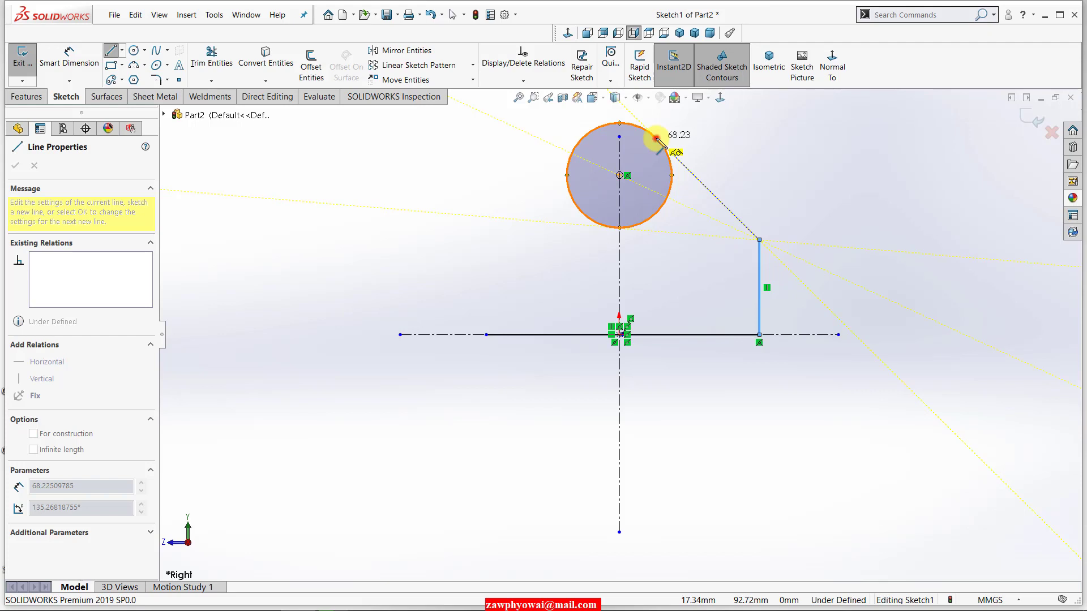
pyautogui.click(657, 138)
pyautogui.rightClick(673, 150)
pyautogui.click(674, 150)
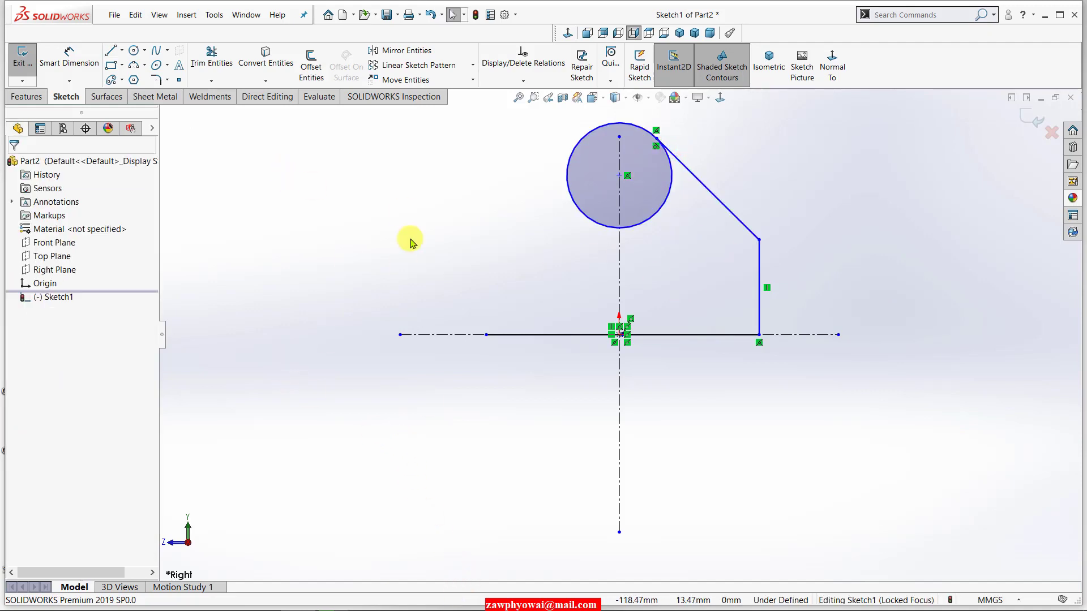
pyautogui.click(404, 53)
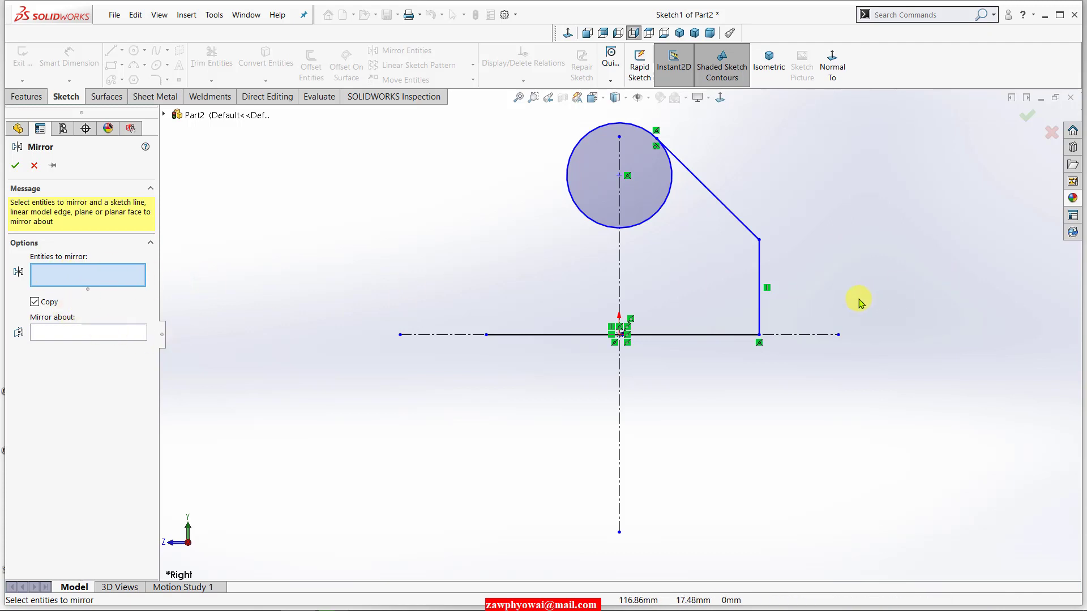
# Step: Mirror the right vertical and slanted lines about the vertical centerline onto the left
pyautogui.moveTo(838, 311); pyautogui.dragTo(728, 207)
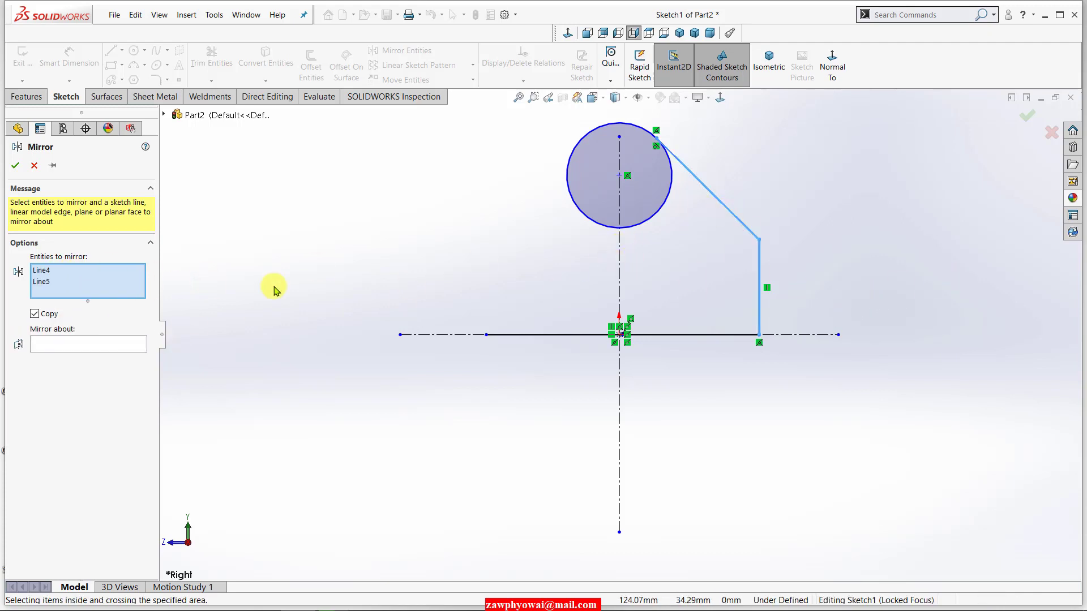
pyautogui.click(77, 345)
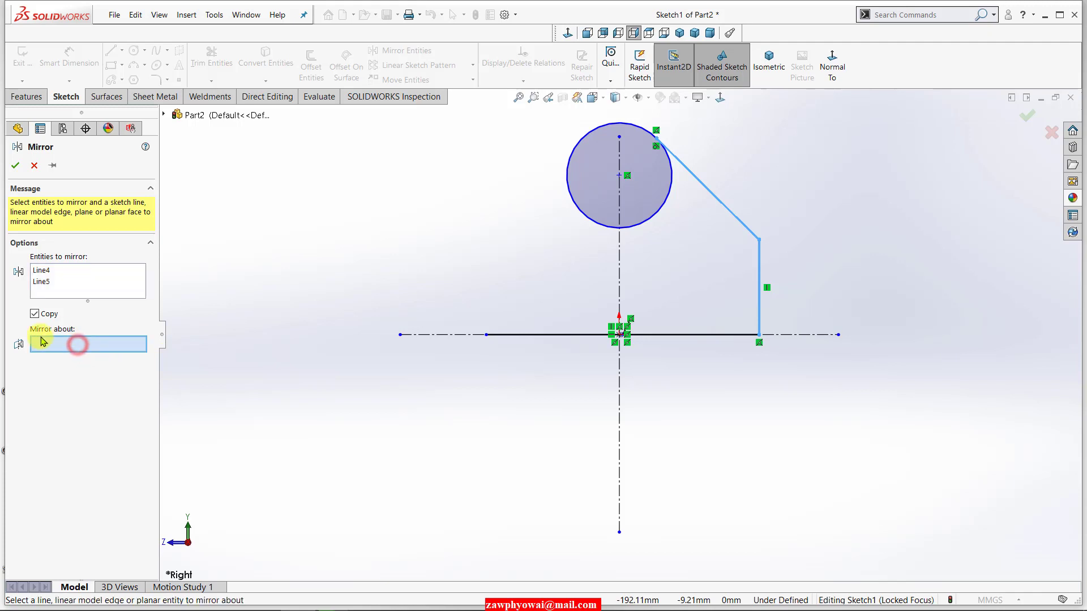
pyautogui.click(620, 280)
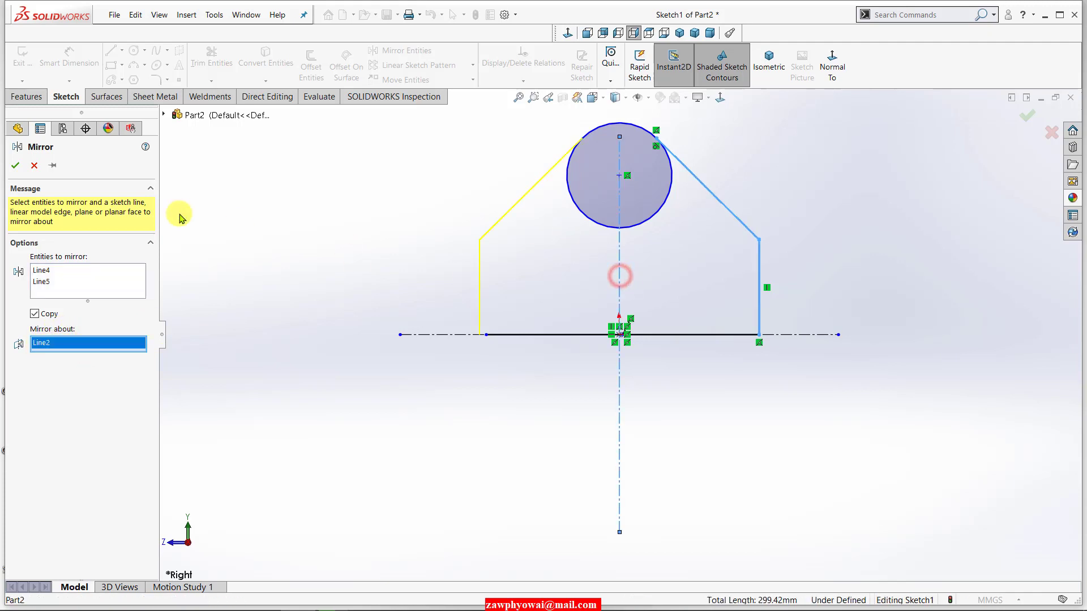
pyautogui.click(12, 168)
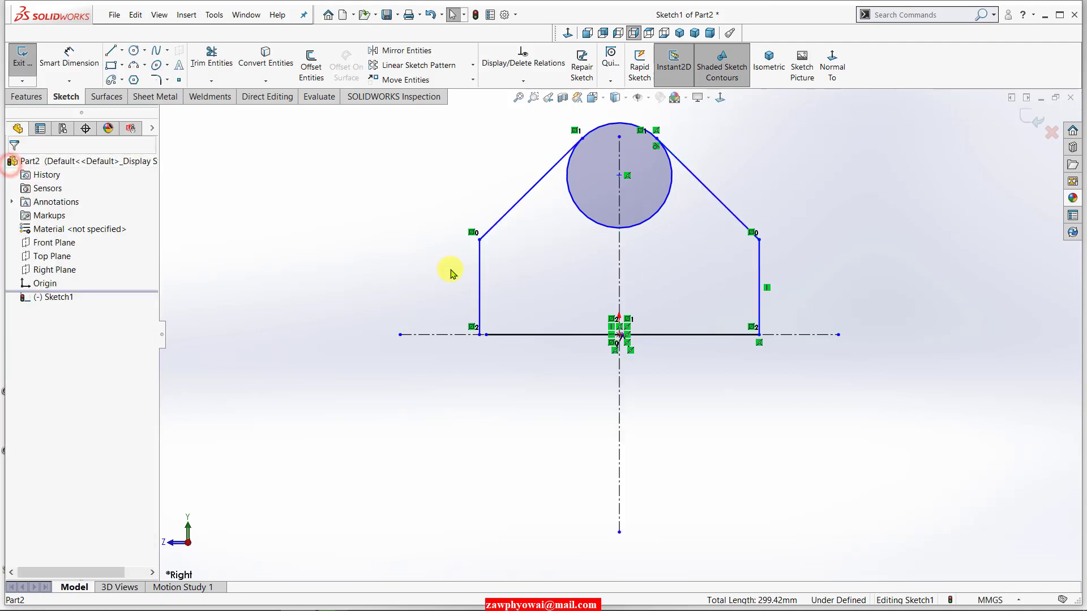
pyautogui.scroll(-2, 557, 344)
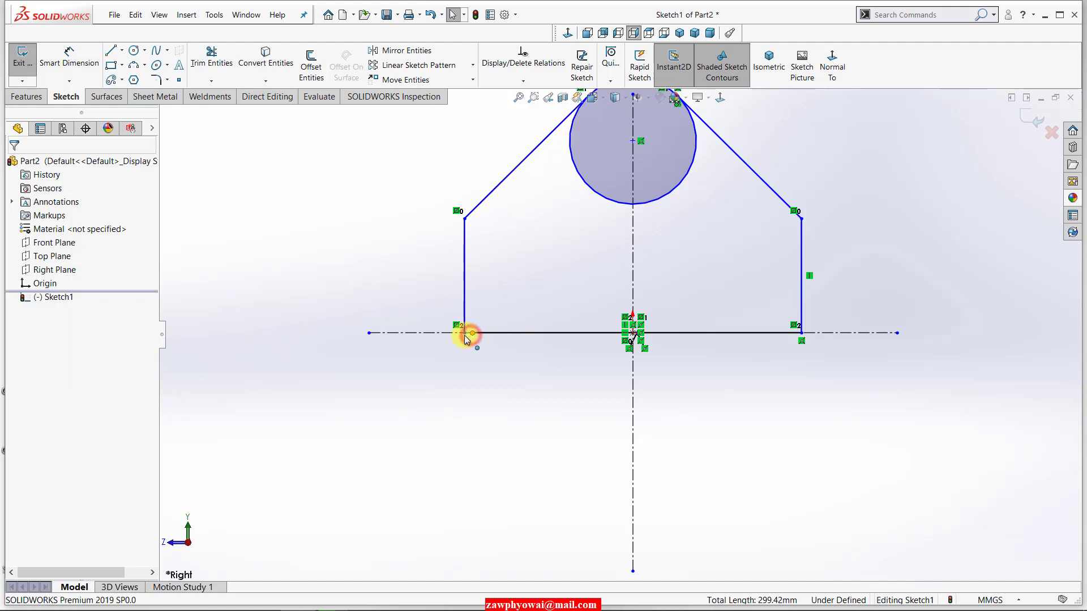
# Step: Merge the two overlapping lower-left endpoints into one point
pyautogui.click(465, 337)
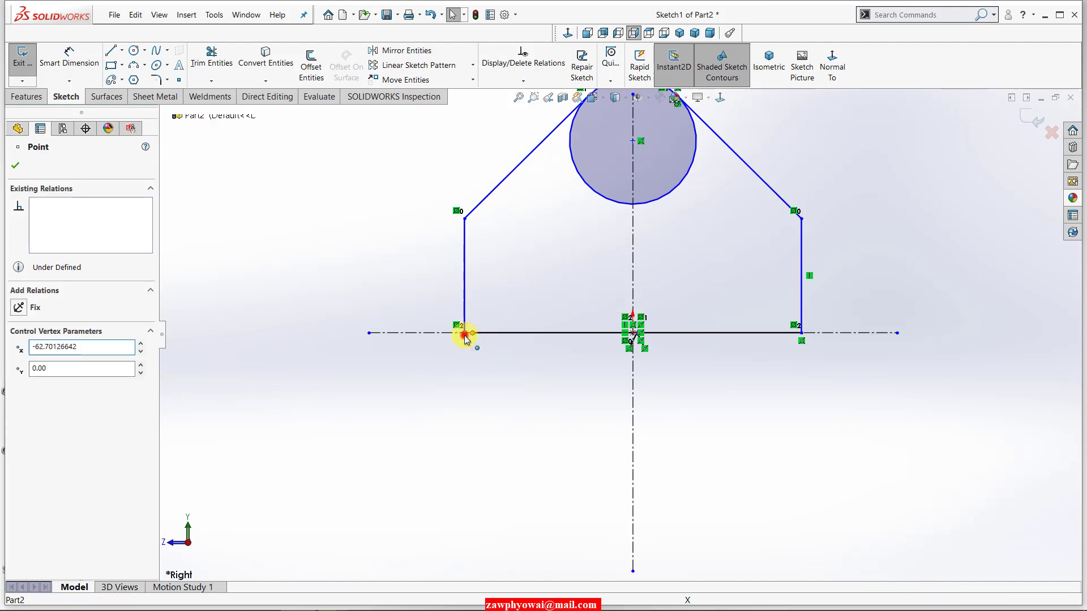
pyautogui.keyDown('ctrl'); pyautogui.click(465, 334); pyautogui.keyUp('ctrl')
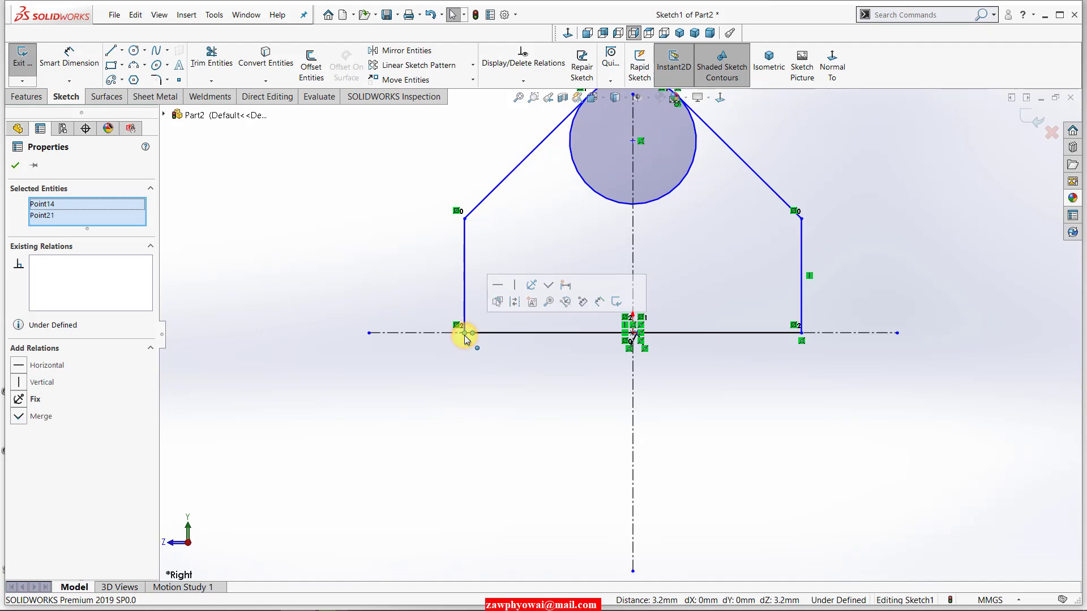
pyautogui.click(551, 289)
# Step: Fit the sketch in view and bring up the reference drawing in Acrobat
pyautogui.press('f')
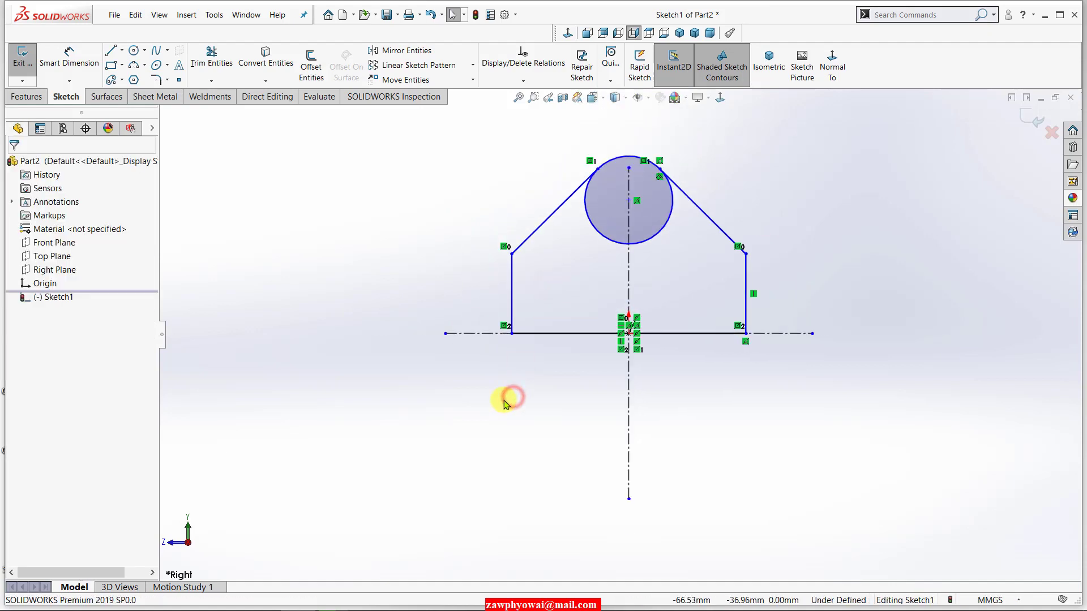
pyautogui.press('z')
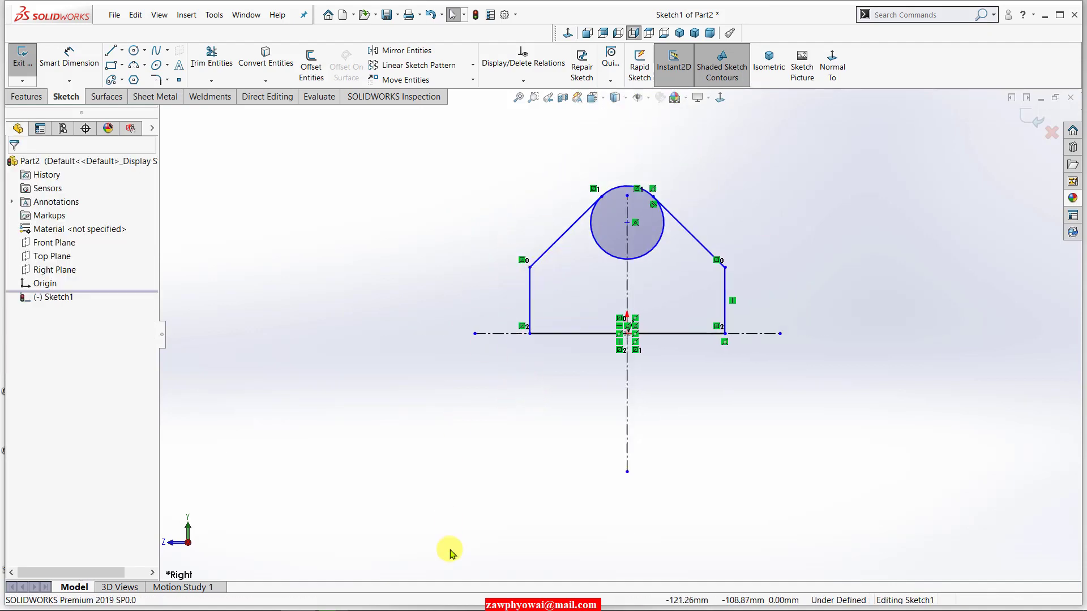
pyautogui.moveTo(262, 605)
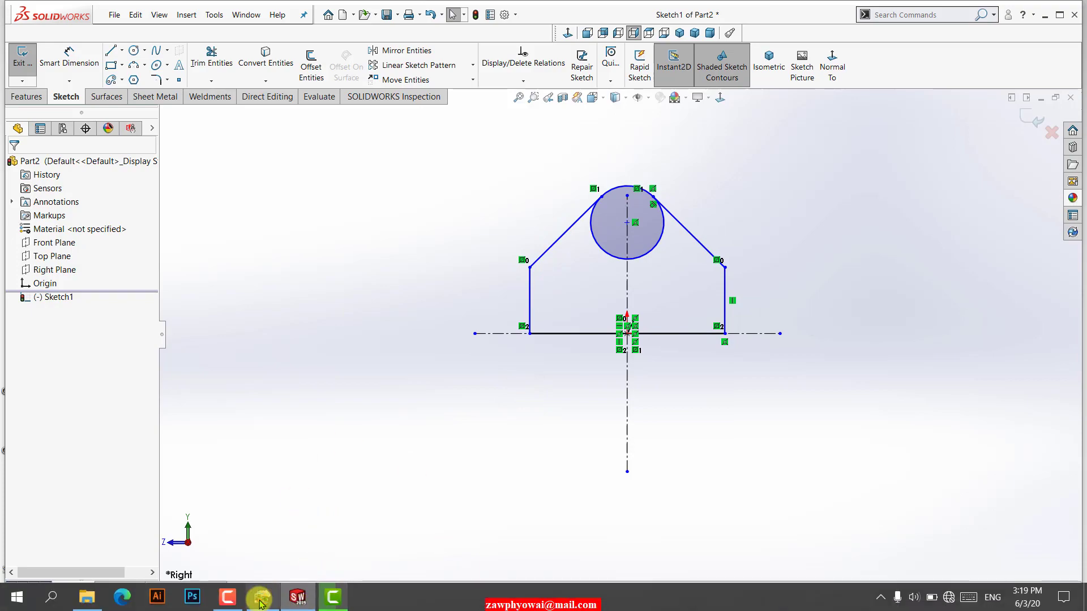
pyautogui.click(261, 598)
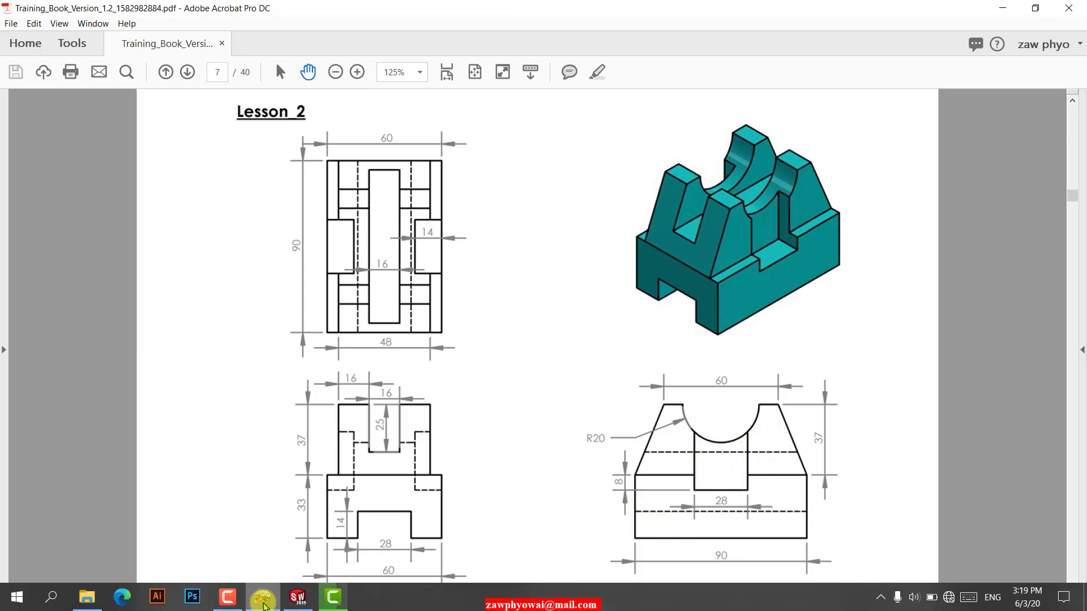
# Step: Dimension the base width as 90 and the right side height as 30
pyautogui.click(298, 599)
pyautogui.press('d')
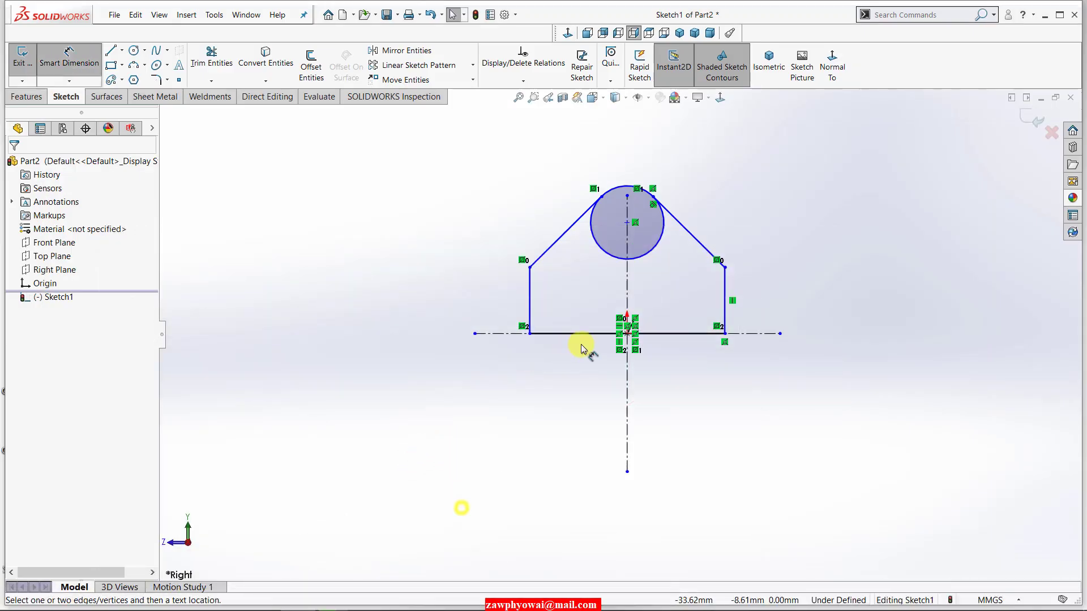
pyautogui.click(585, 335)
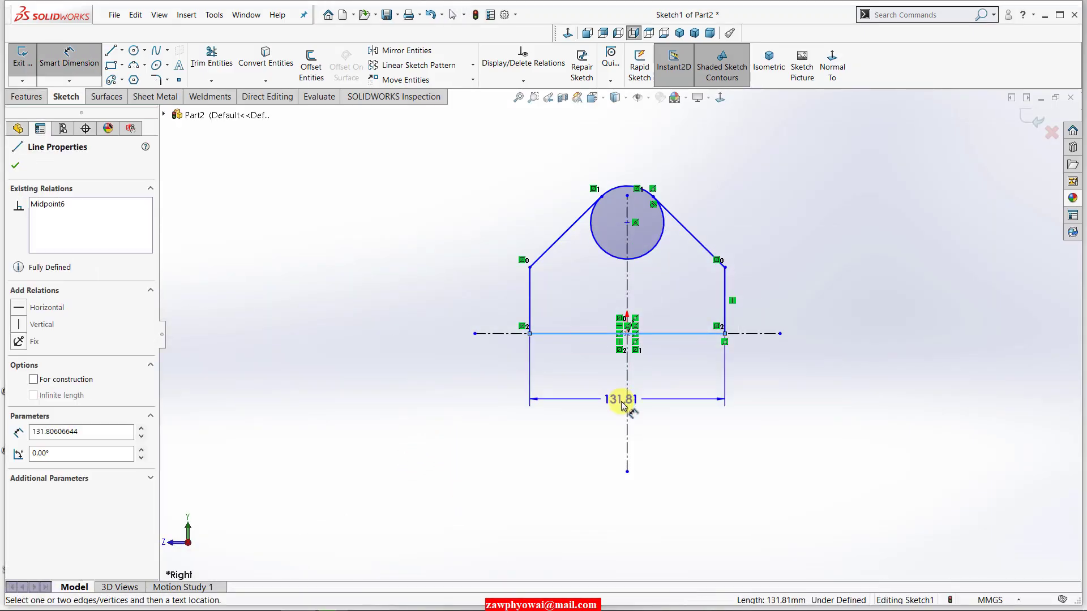
pyautogui.click(623, 402)
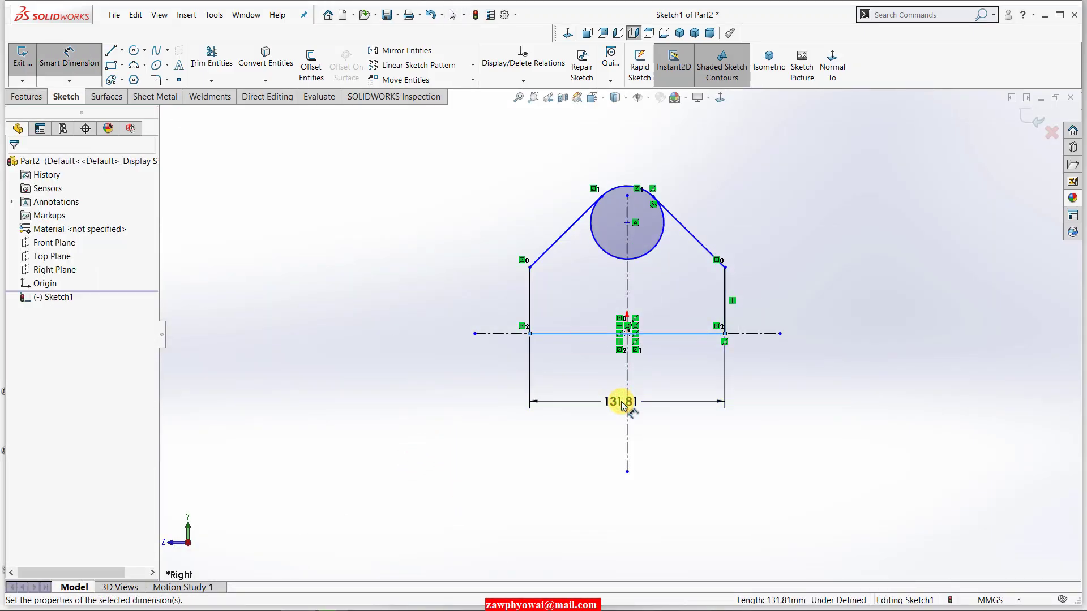
pyautogui.click(624, 406)
pyautogui.write('90')
pyautogui.press('Return')
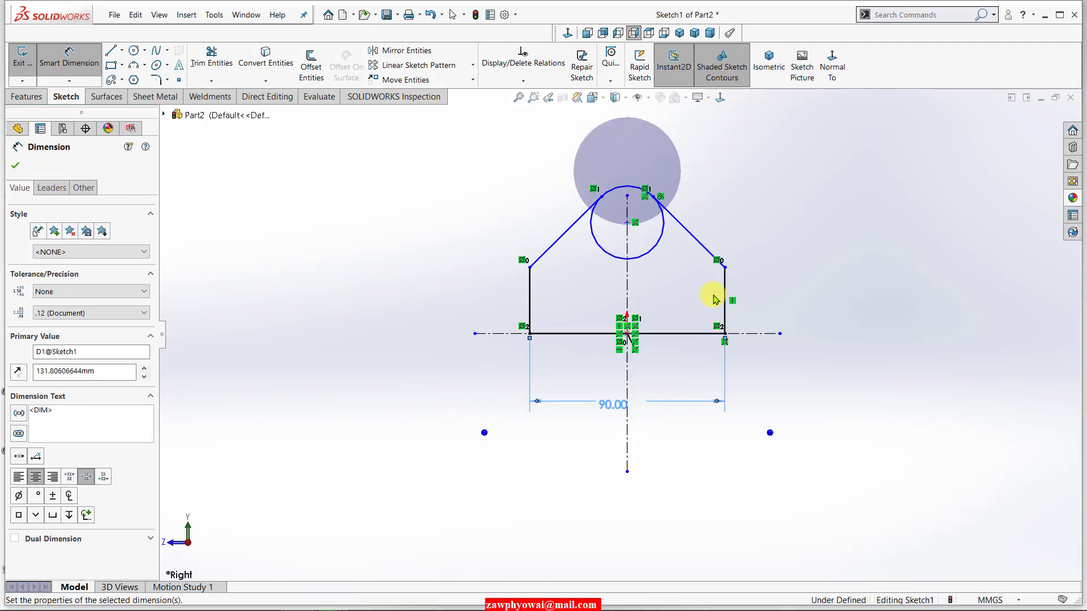
pyautogui.click(731, 308)
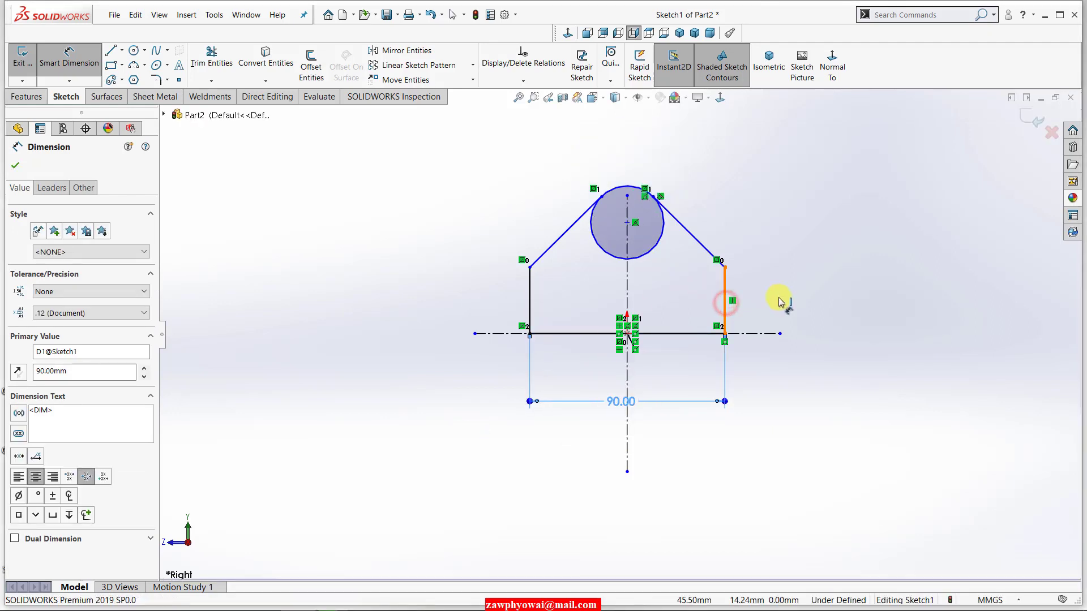
pyautogui.click(782, 308)
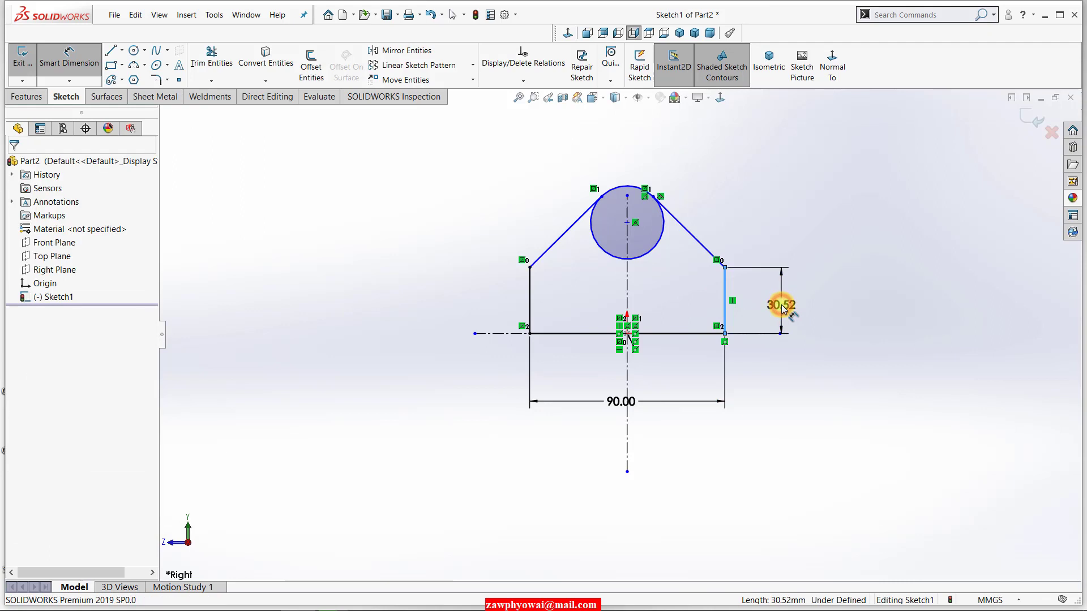
pyautogui.click(783, 306)
pyautogui.write('30')
pyautogui.press('Return')
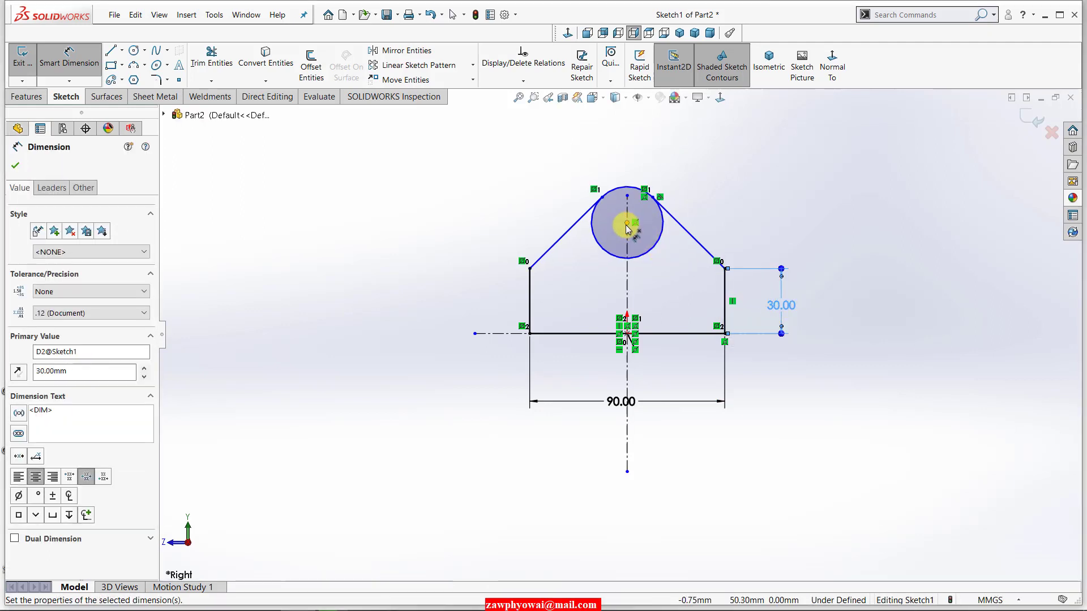
# Step: Add the 37 centre-to-corner distance and Ø40 circle diameter, then check the reference drawing
pyautogui.click(628, 225)
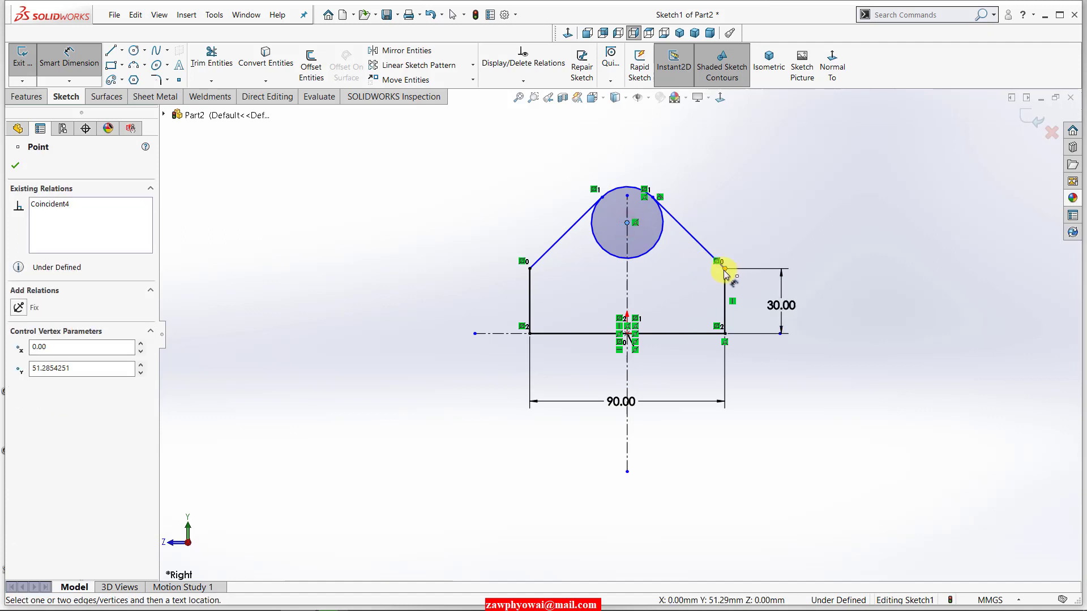
pyautogui.click(723, 269)
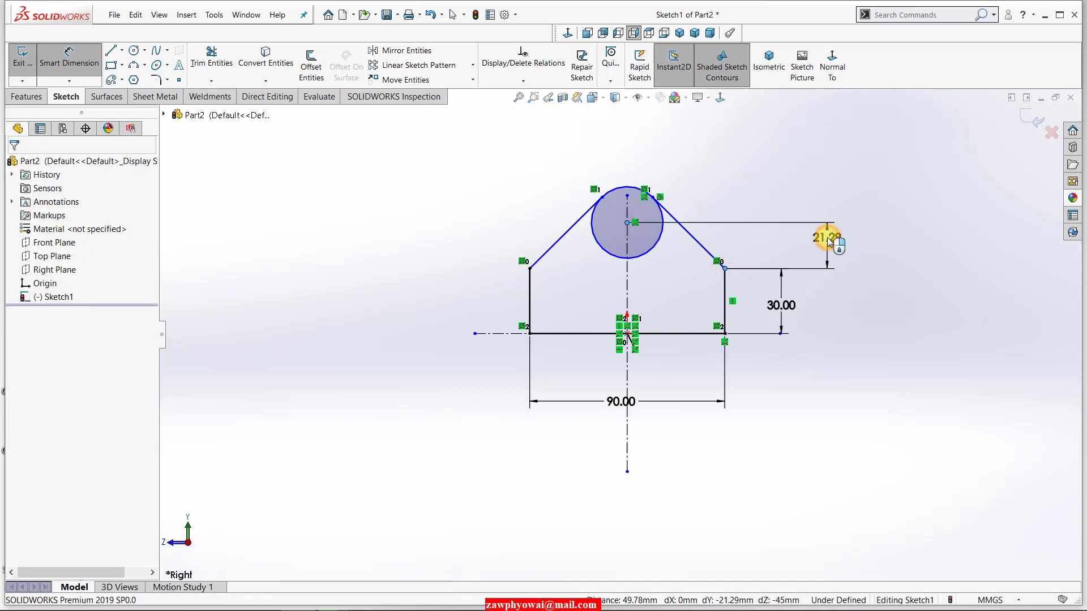
pyautogui.click(828, 237)
pyautogui.press('Return')
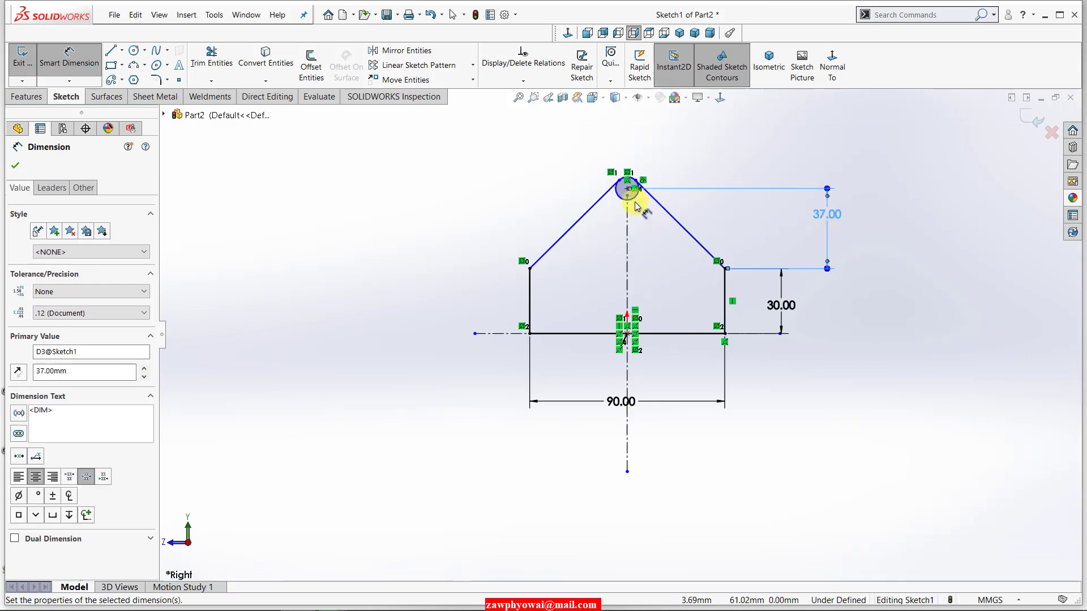
pyautogui.click(632, 200)
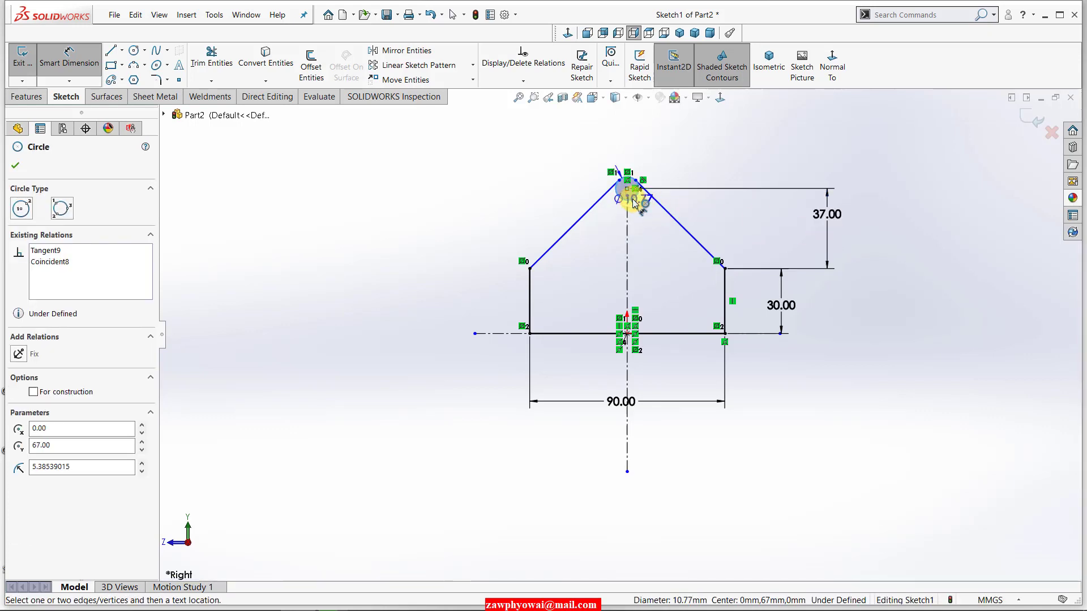
pyautogui.click(471, 228)
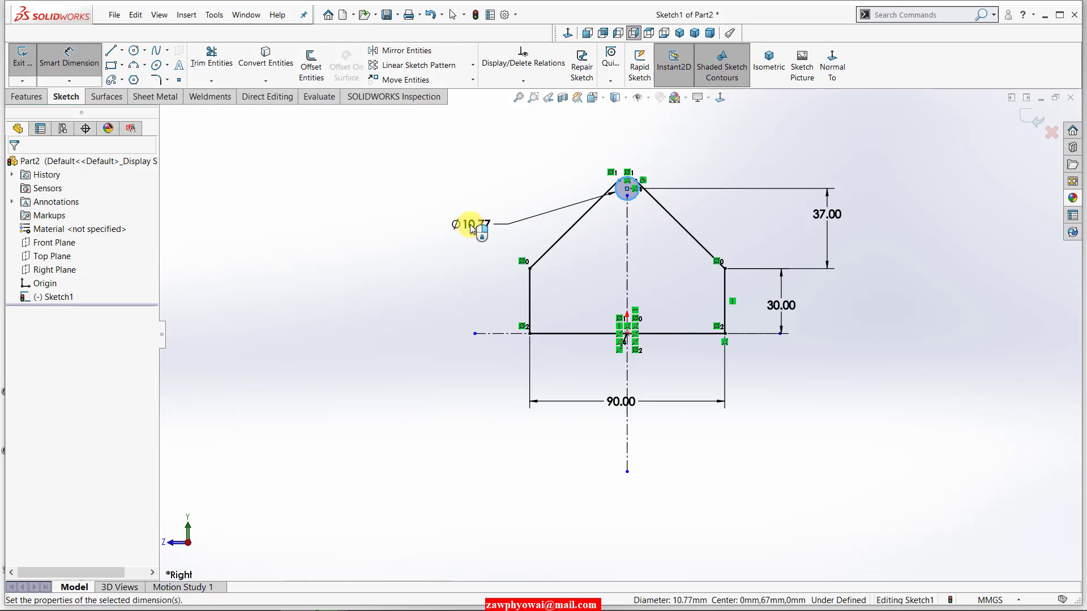
pyautogui.write('40')
pyautogui.press('Return')
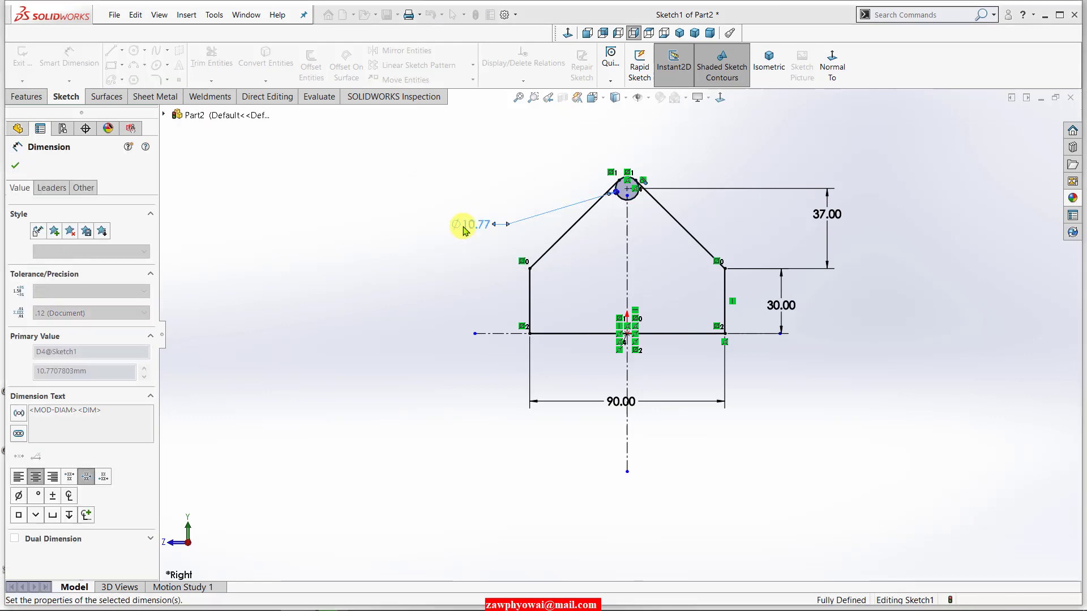
pyautogui.click(261, 600)
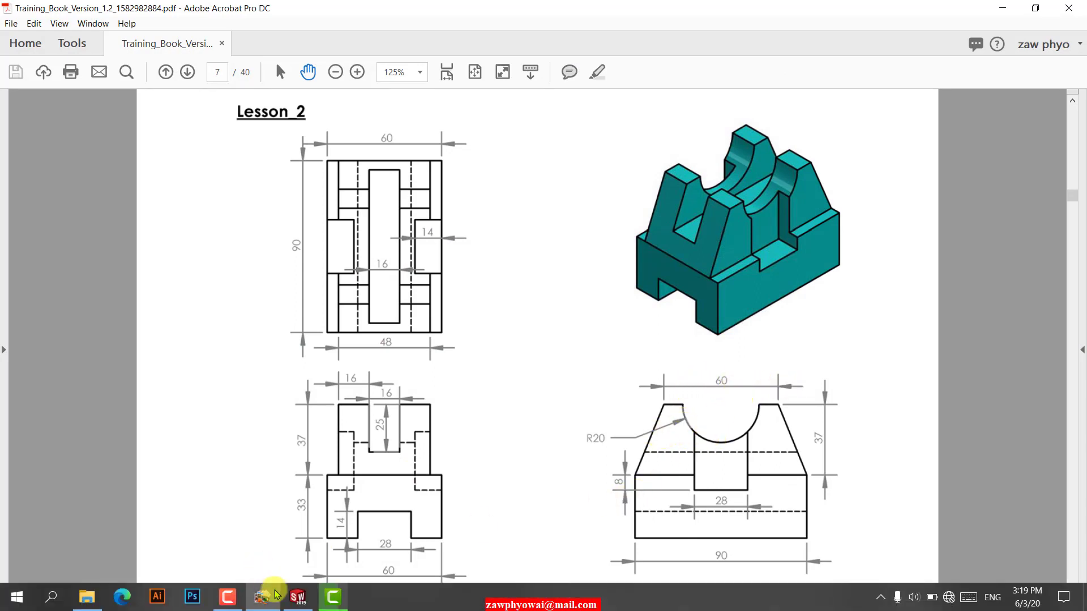
# Step: Finish dimensioning and delete the two tangent lines
pyautogui.click(297, 604)
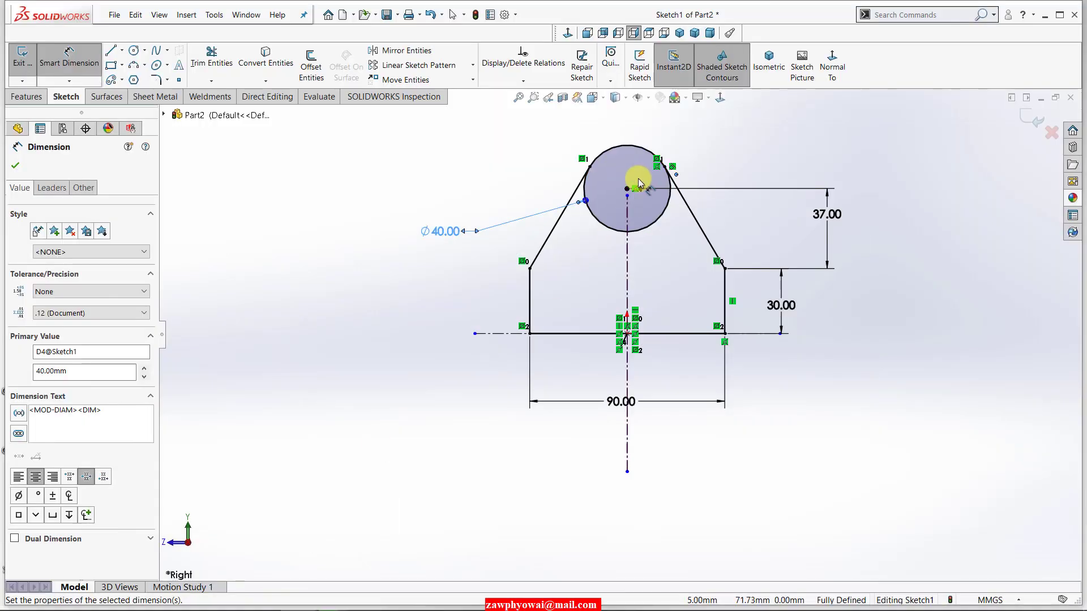
pyautogui.scroll(-1, 638, 175)
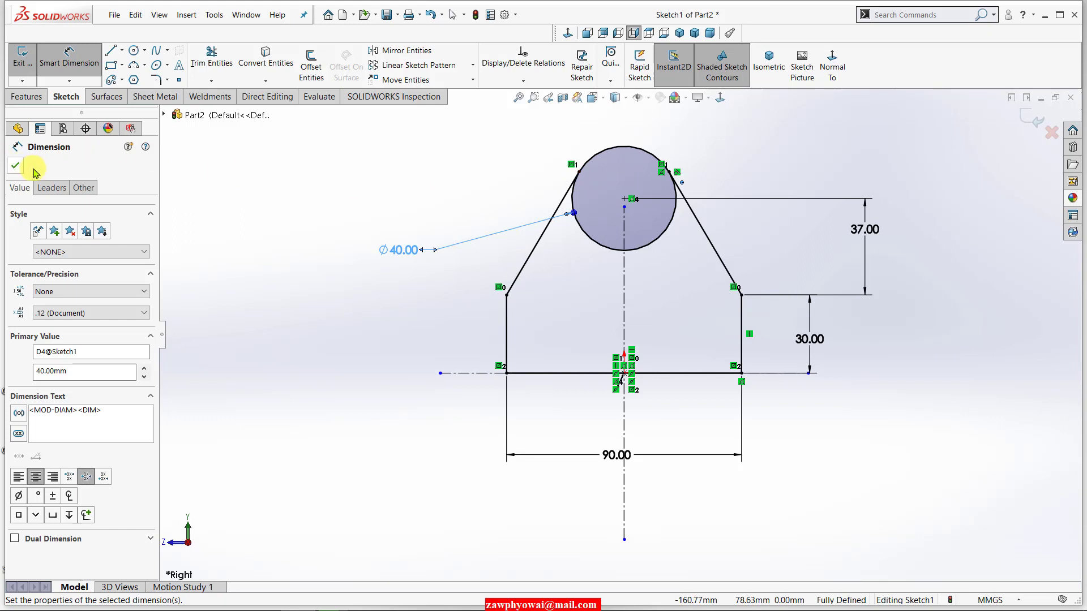
pyautogui.click(15, 166)
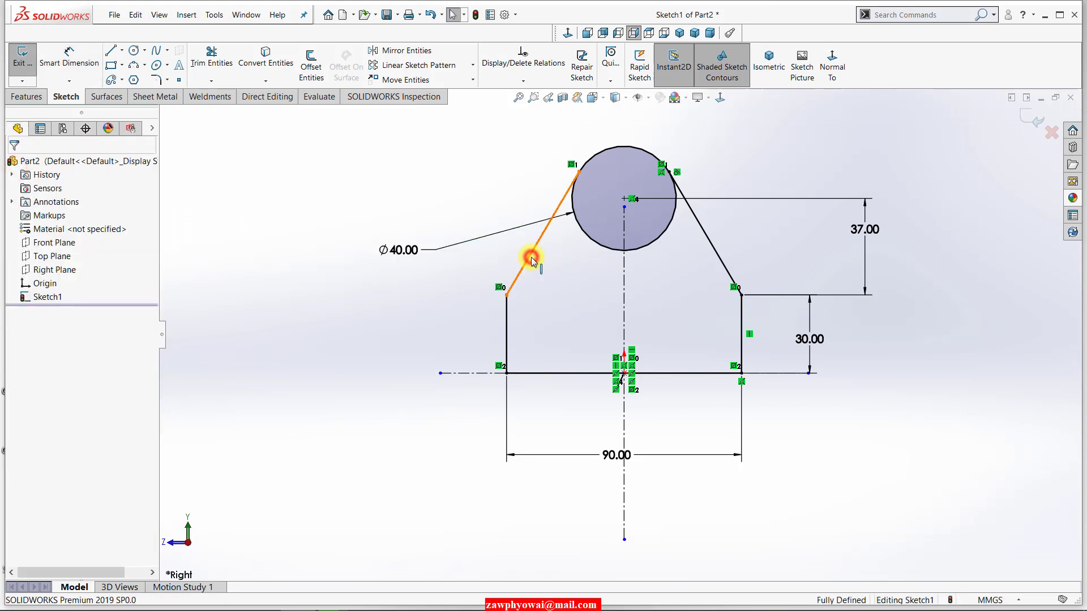
pyautogui.click(531, 259)
pyautogui.press('Escape')
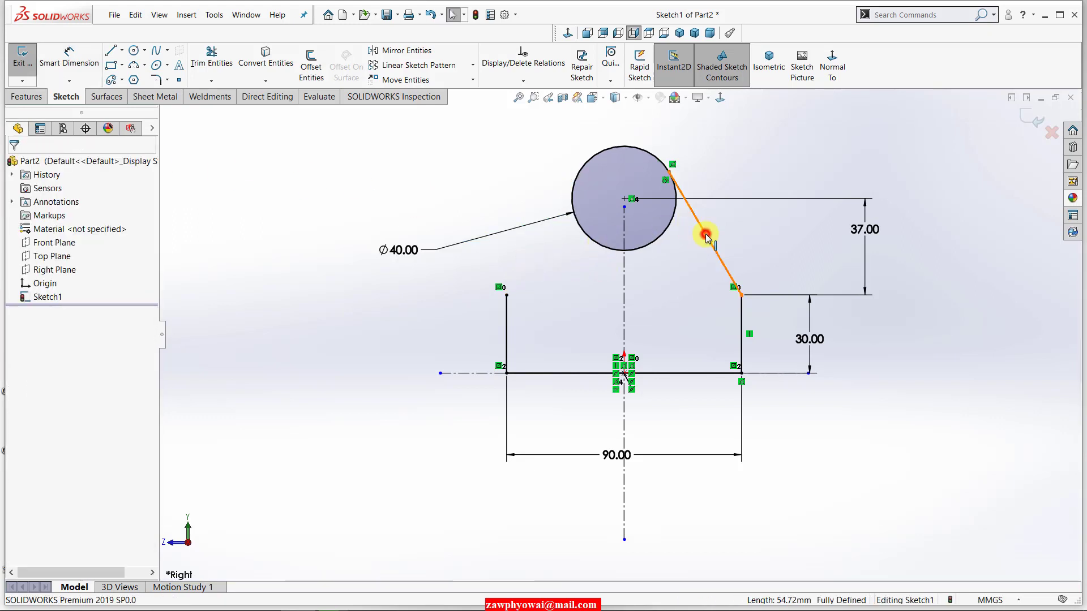
pyautogui.press('Delete')
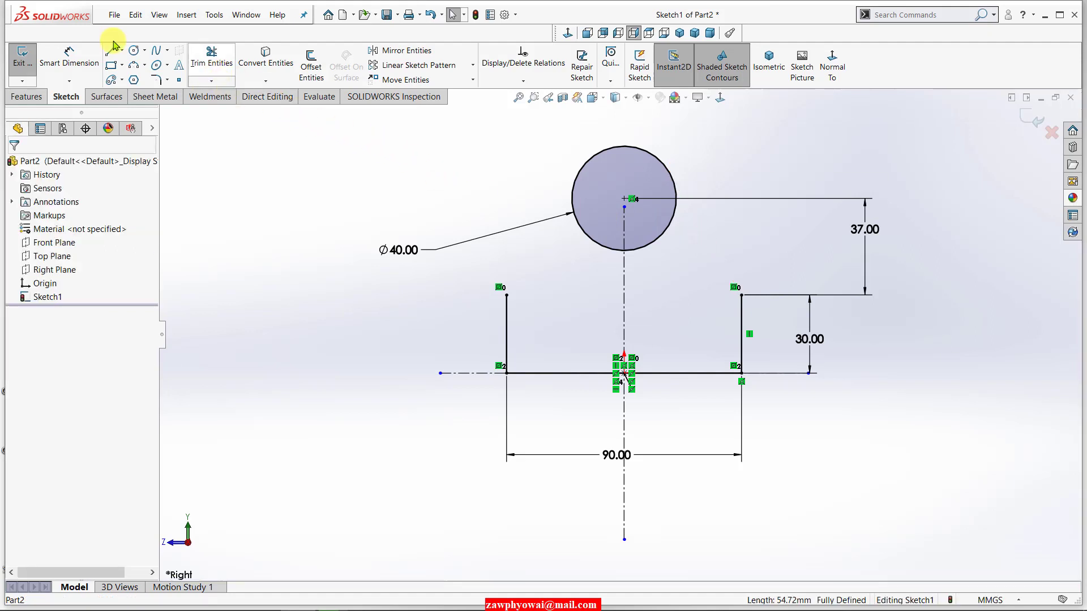
# Step: Draw a symmetric top line through the circle centre and the right slanted side
pyautogui.click(122, 53)
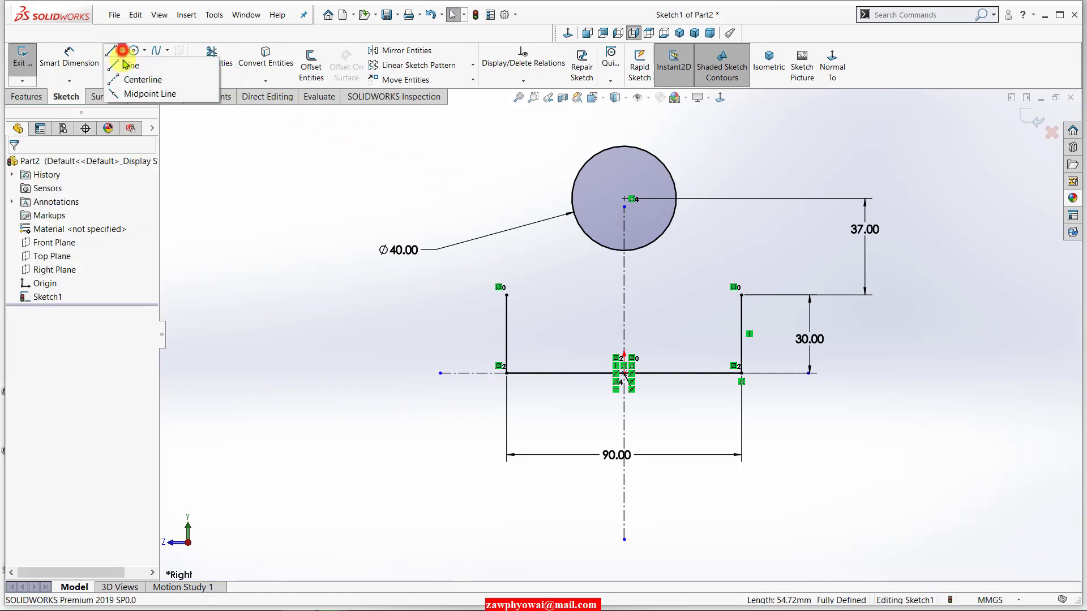
pyautogui.click(130, 94)
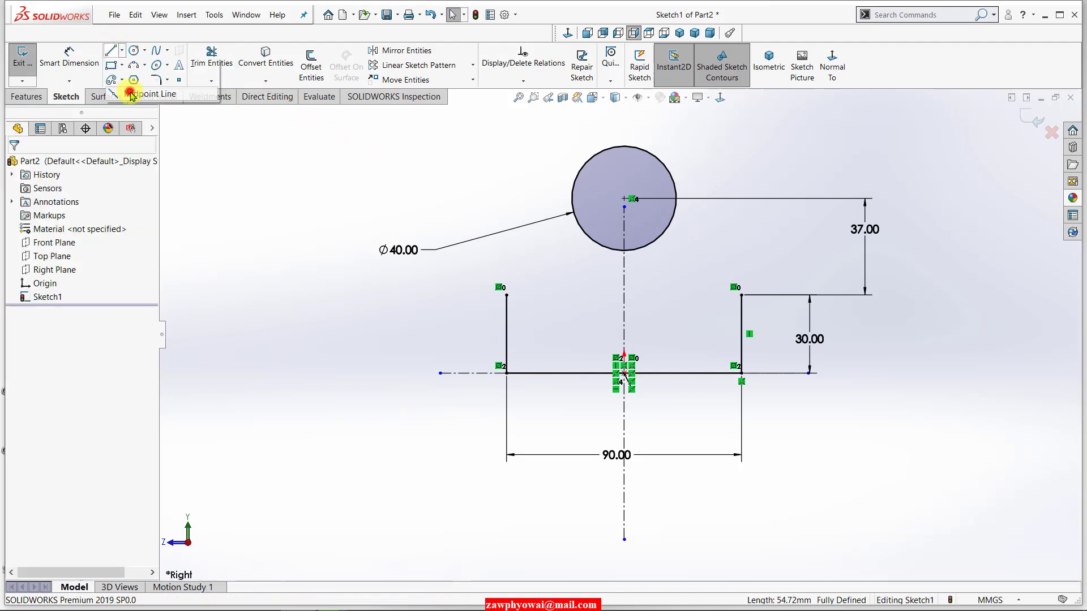
pyautogui.click(628, 201)
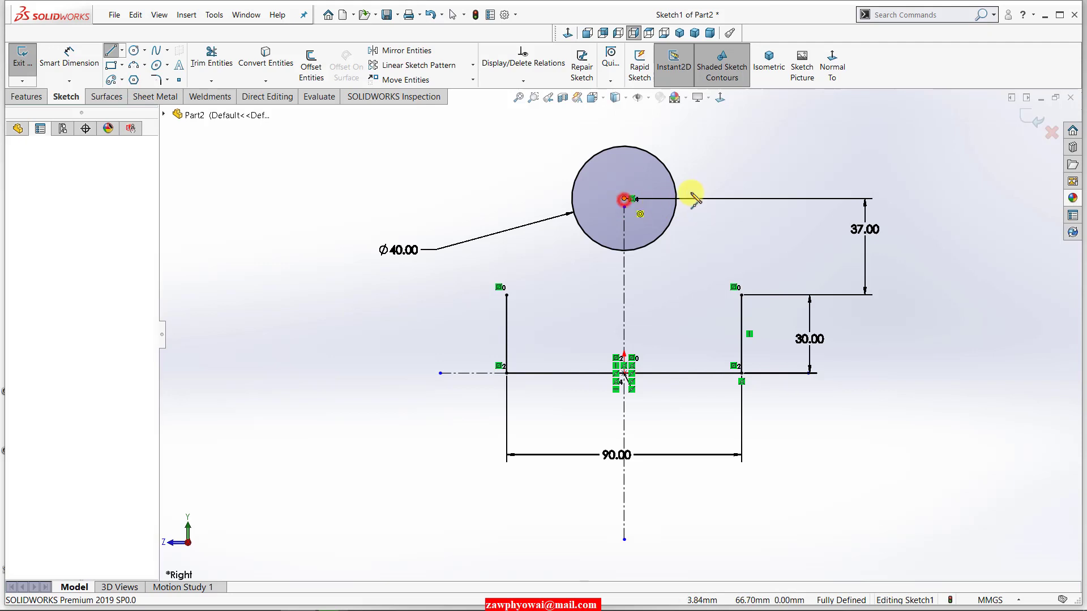
pyautogui.click(721, 199)
pyautogui.click(741, 294)
pyautogui.rightClick(742, 294)
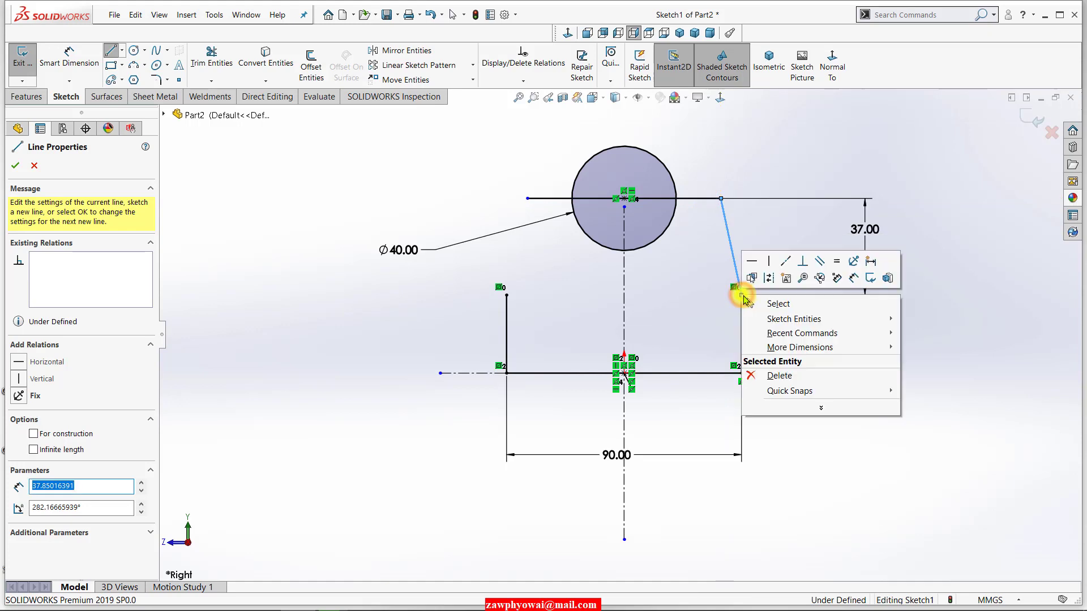
pyautogui.click(755, 302)
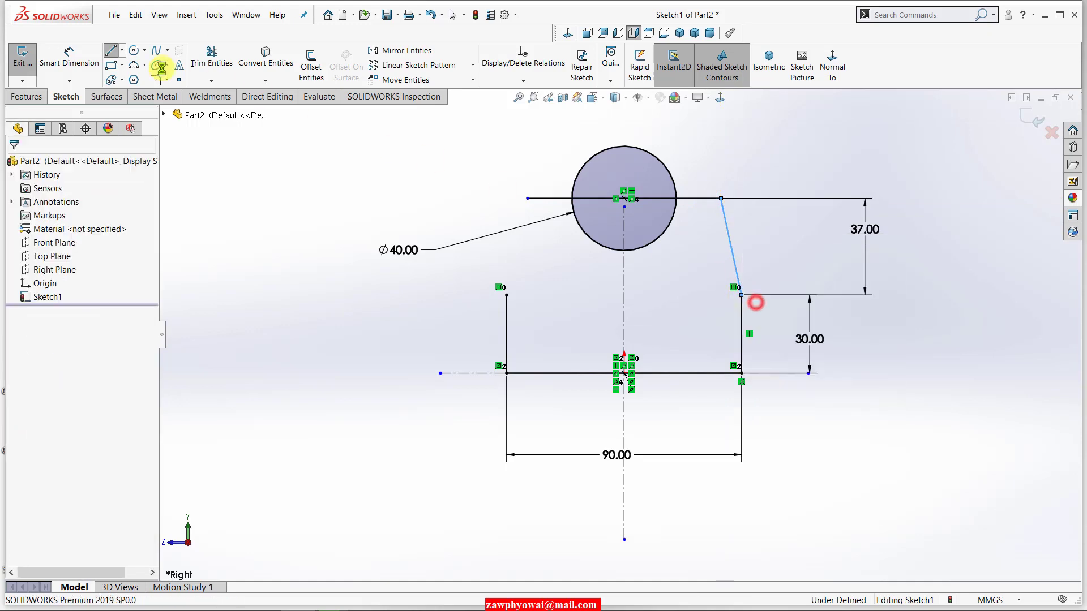
# Step: Draw the left slanted side from the top line's end to the left vertical edge
pyautogui.click(114, 52)
pyautogui.click(527, 200)
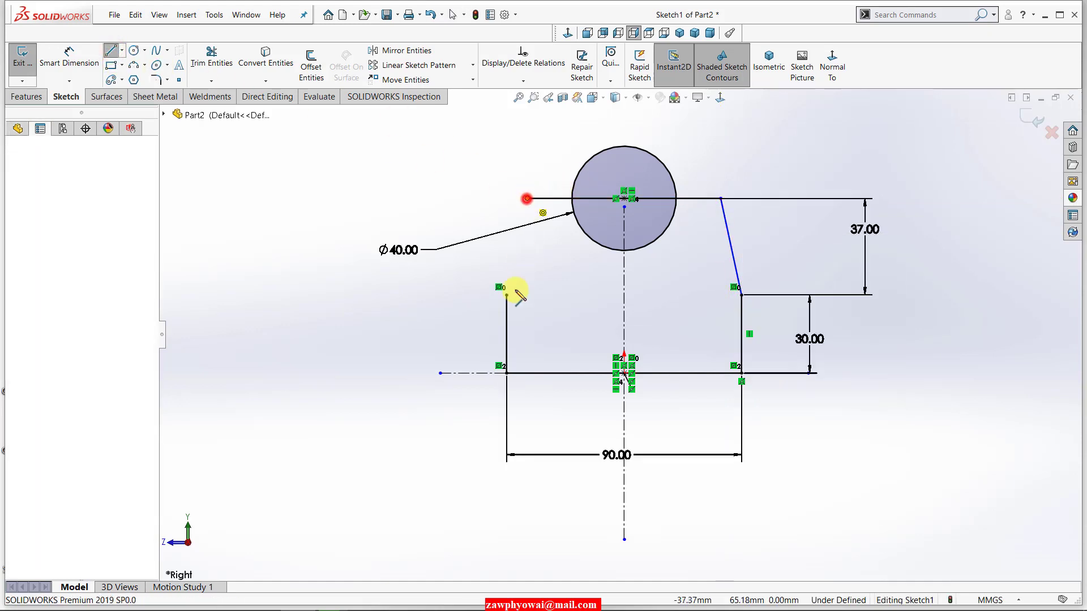
pyautogui.click(508, 294)
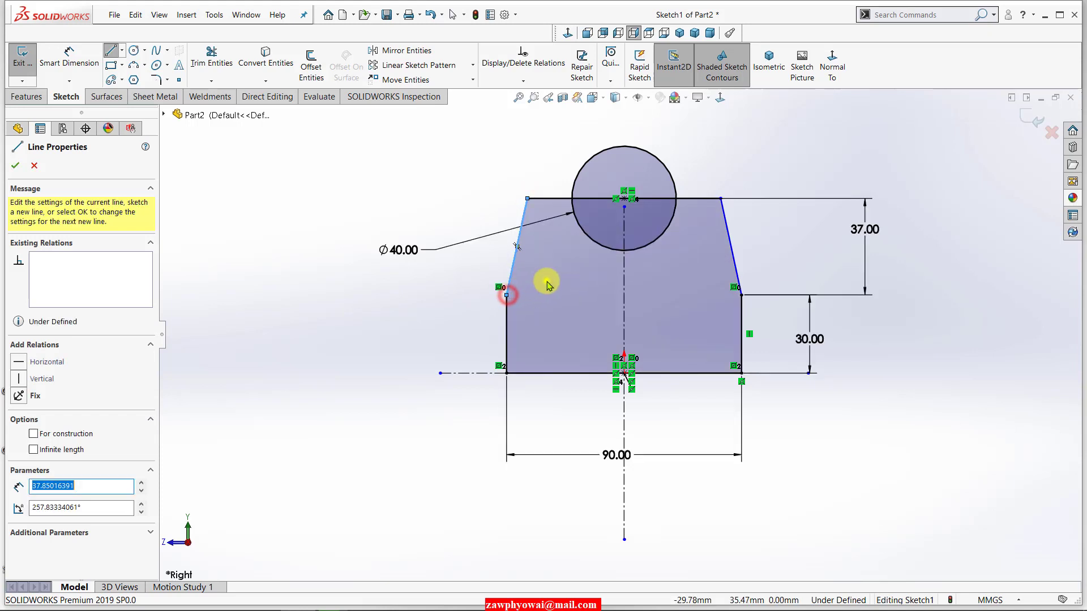
pyautogui.rightClick(531, 287)
pyautogui.click(561, 287)
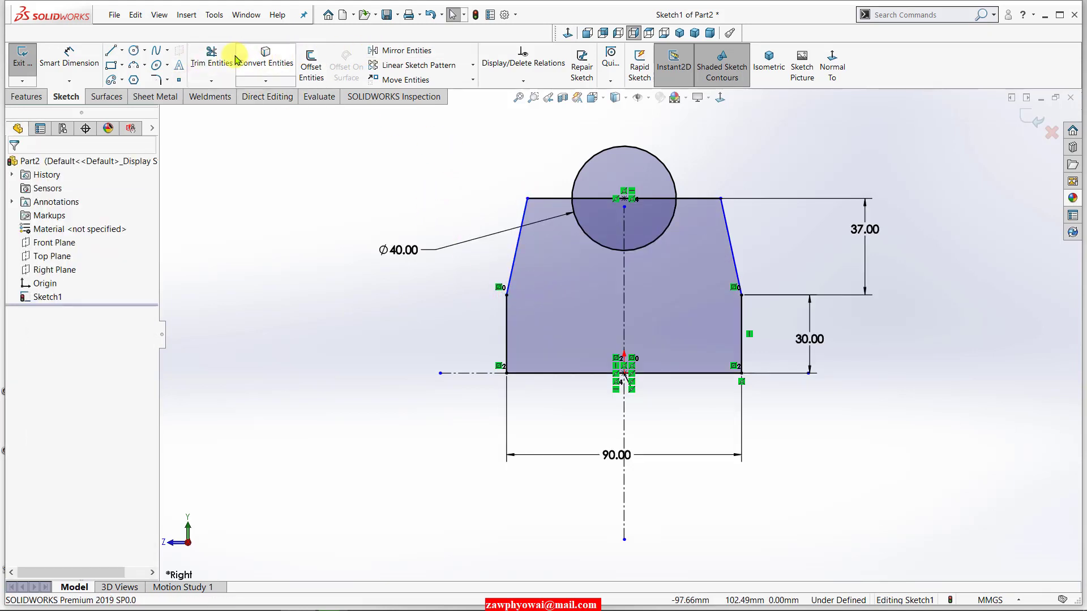
# Step: Power-trim away the upper arc of the circle
pyautogui.click(211, 53)
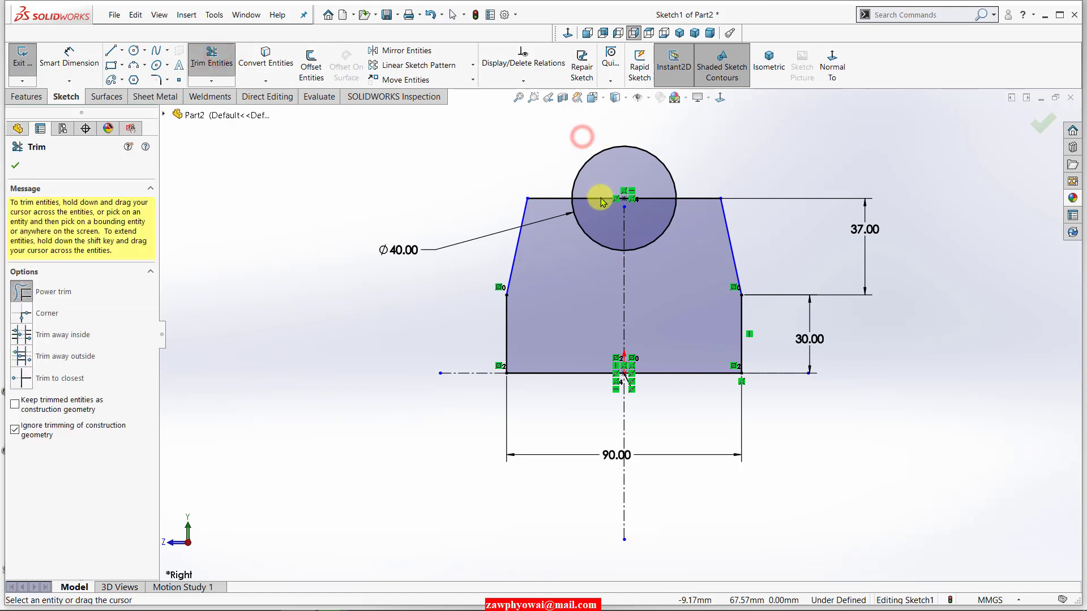
pyautogui.moveTo(601, 202)
pyautogui.mouseDown()
pyautogui.moveTo(614, 140)
pyautogui.moveTo(603, 222)
pyautogui.mouseUp()
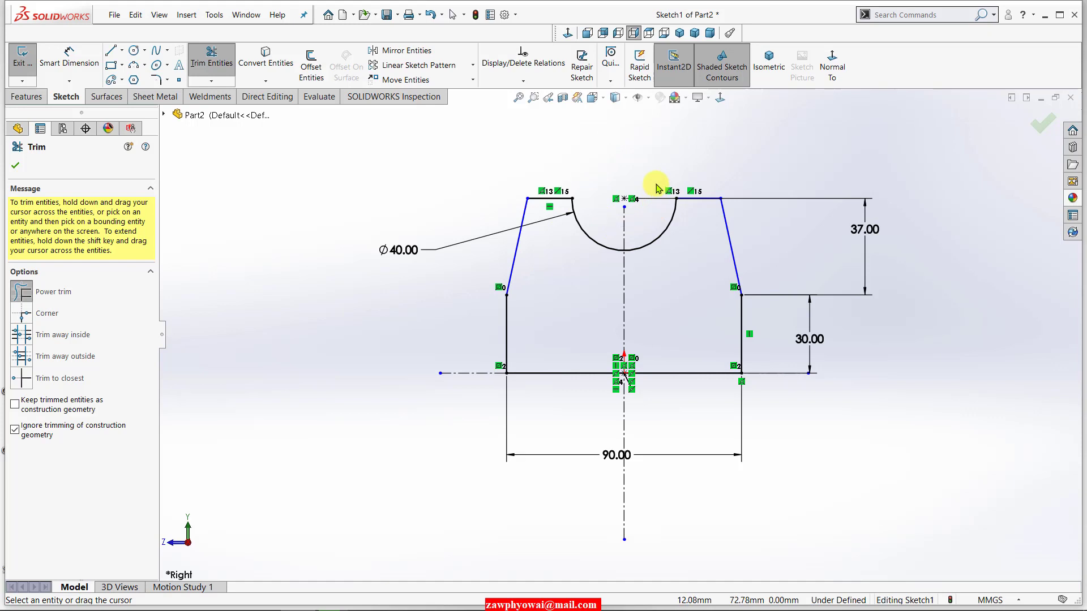
pyautogui.rightClick(288, 161)
pyautogui.click(312, 199)
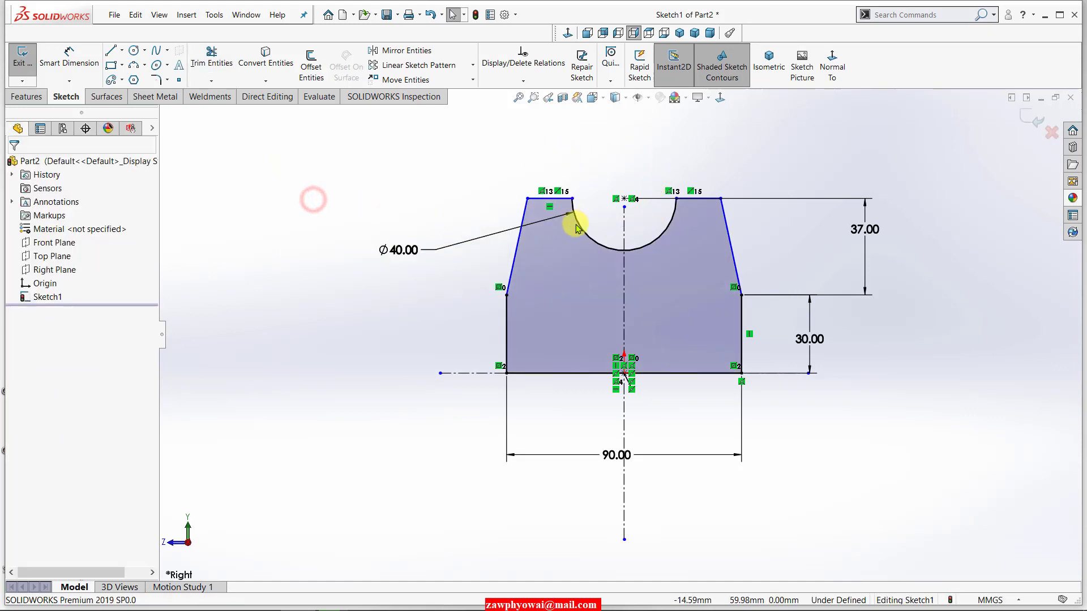
# Step: Exit the sketch and go back into editing Sketch1
pyautogui.click(528, 194)
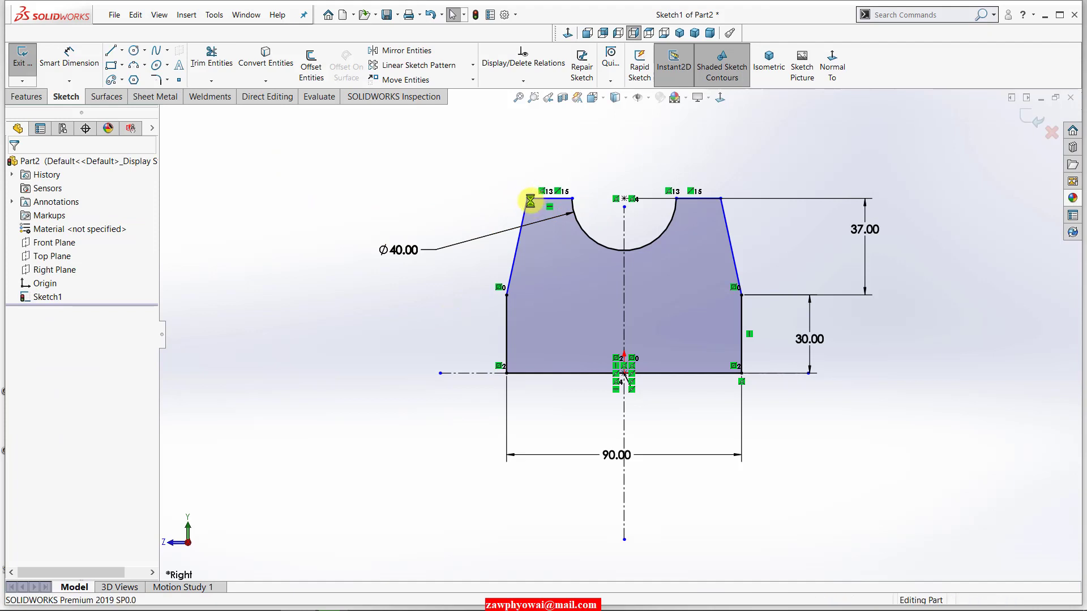
pyautogui.click(529, 199)
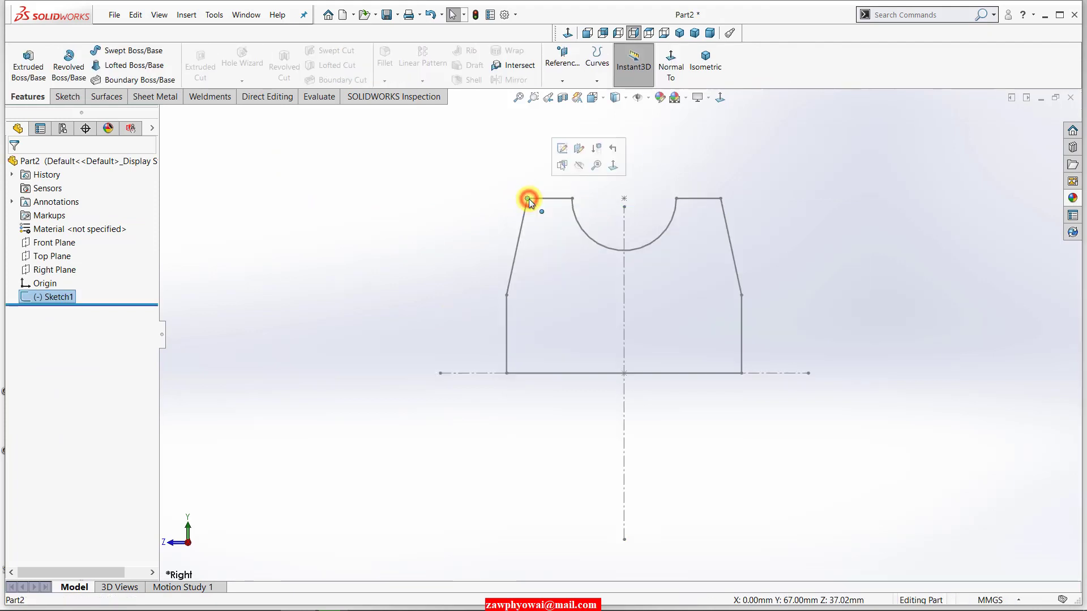
pyautogui.click(520, 230)
pyautogui.click(552, 179)
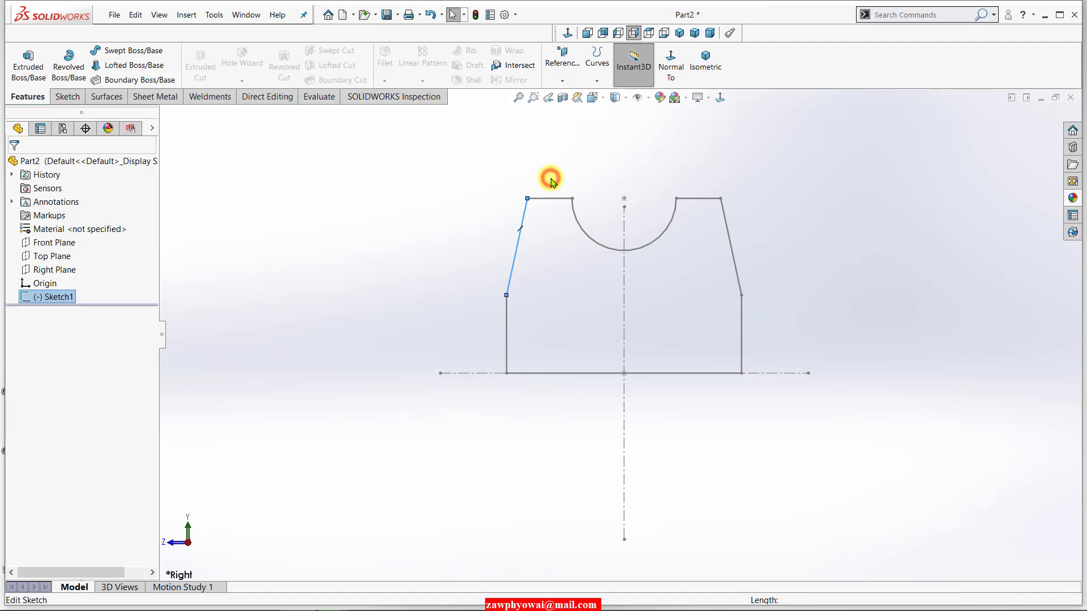
# Step: Dimension the distance between the two top corners as 60 mm
pyautogui.click(526, 199)
pyautogui.click(85, 52)
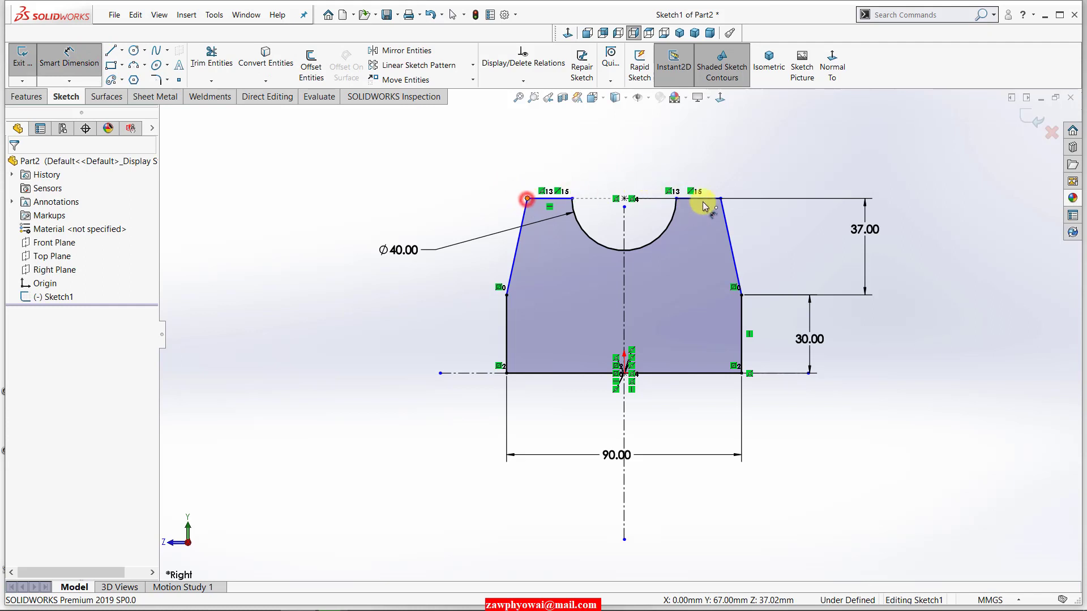
pyautogui.click(721, 199)
pyautogui.click(633, 150)
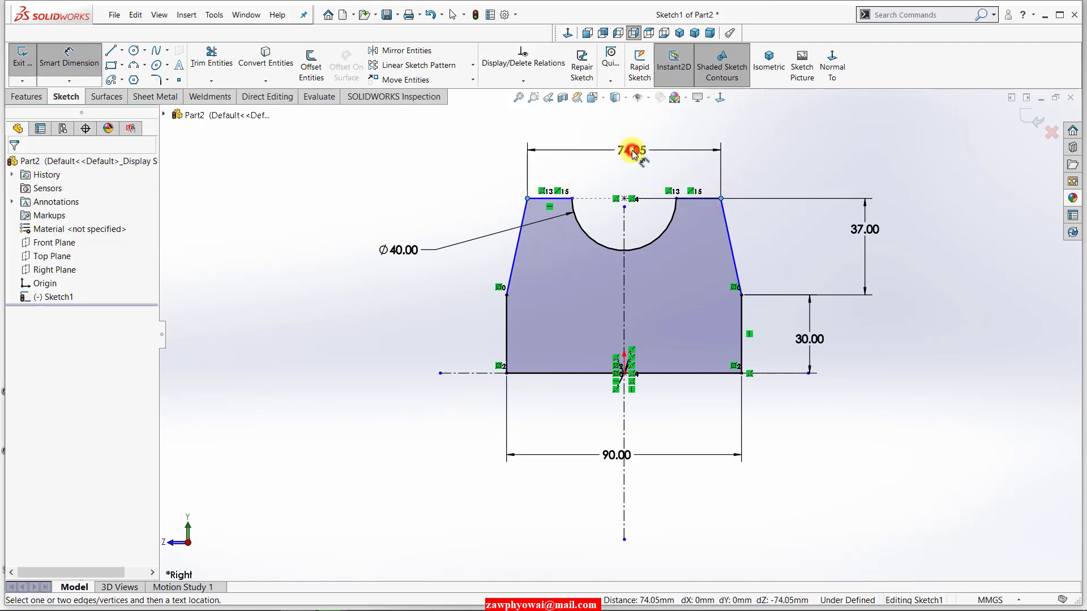
pyautogui.doubleClick(632, 151)
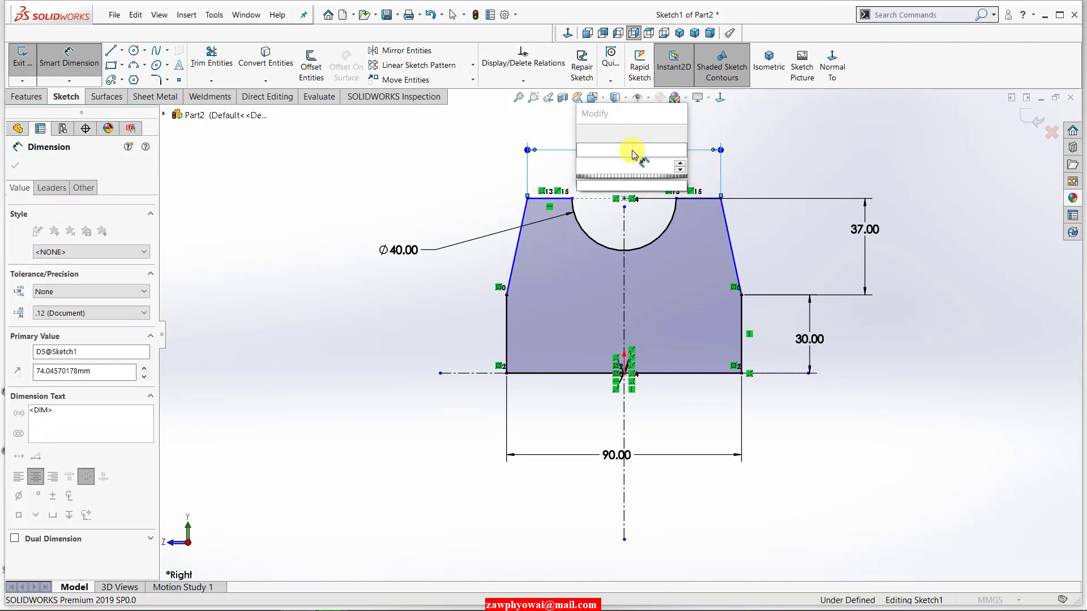
pyautogui.press('Return')
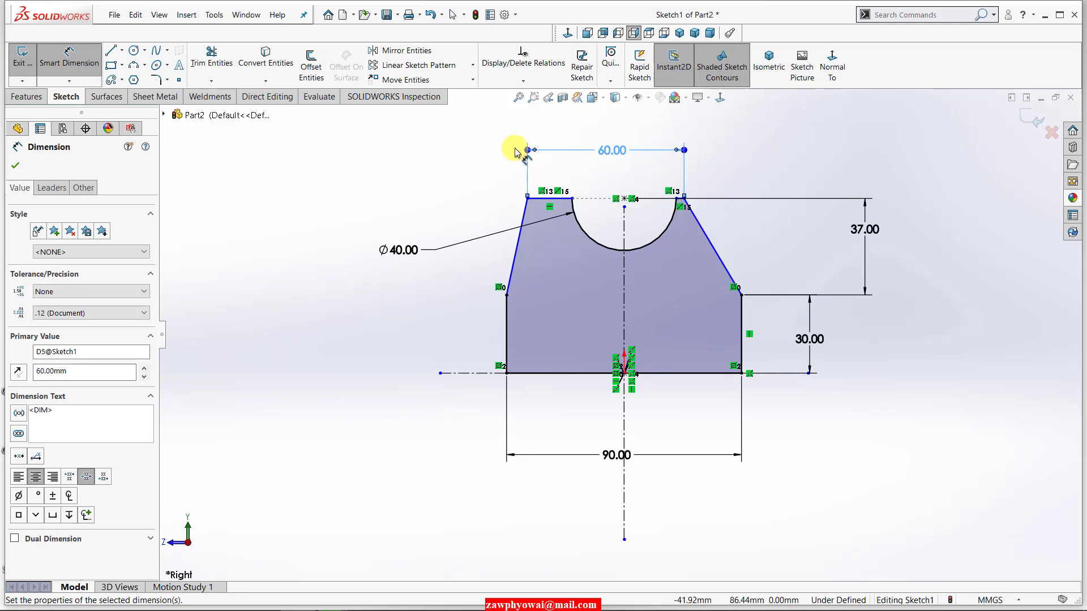
pyautogui.rightClick(453, 162)
pyautogui.click(472, 196)
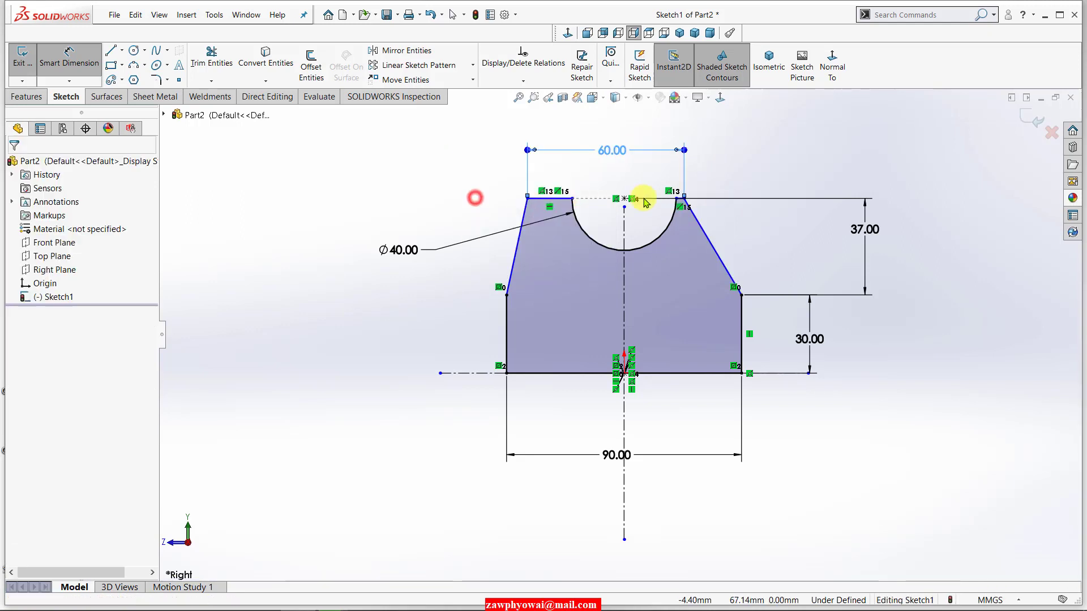
# Step: Add Parallel and Equal relations to the two short top edges
pyautogui.click(559, 201)
pyautogui.scroll(-2, 670, 217)
pyautogui.scroll(-2, 677, 206)
pyautogui.scroll(-2, 677, 217)
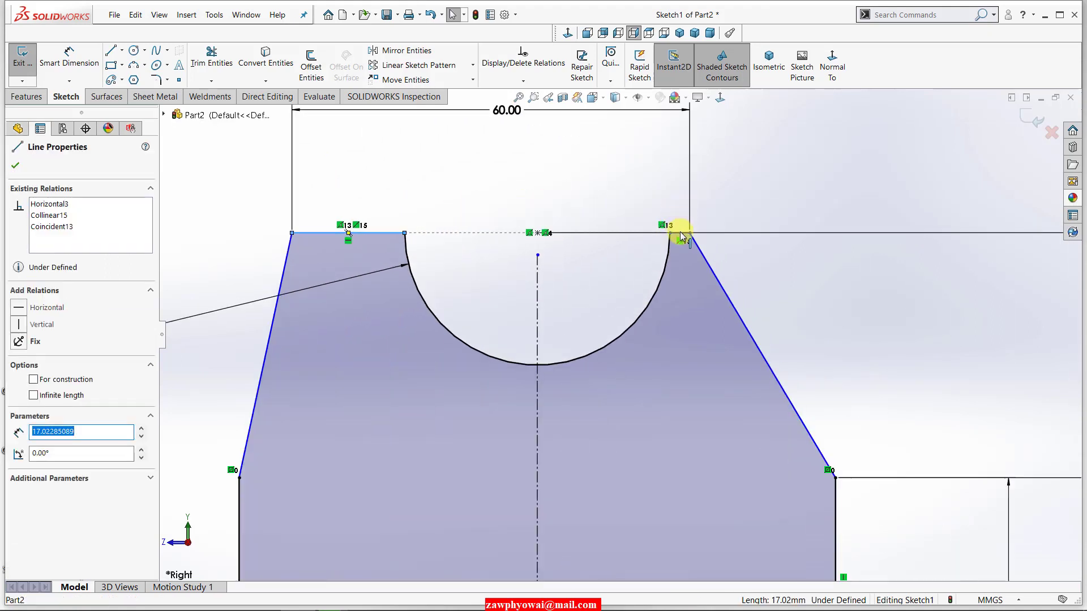
pyautogui.click(680, 234)
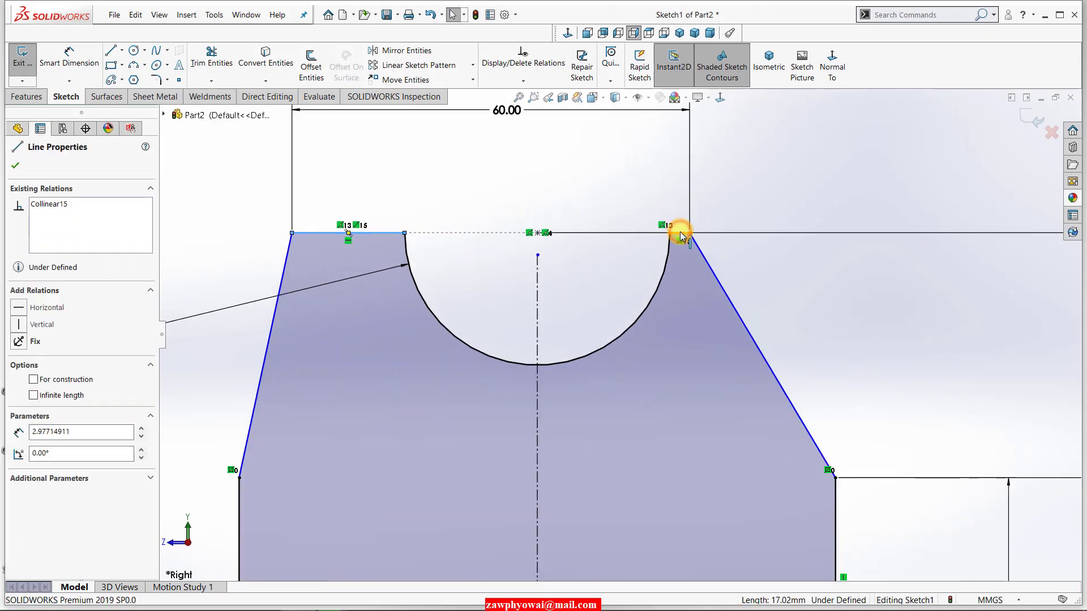
pyautogui.click(781, 182)
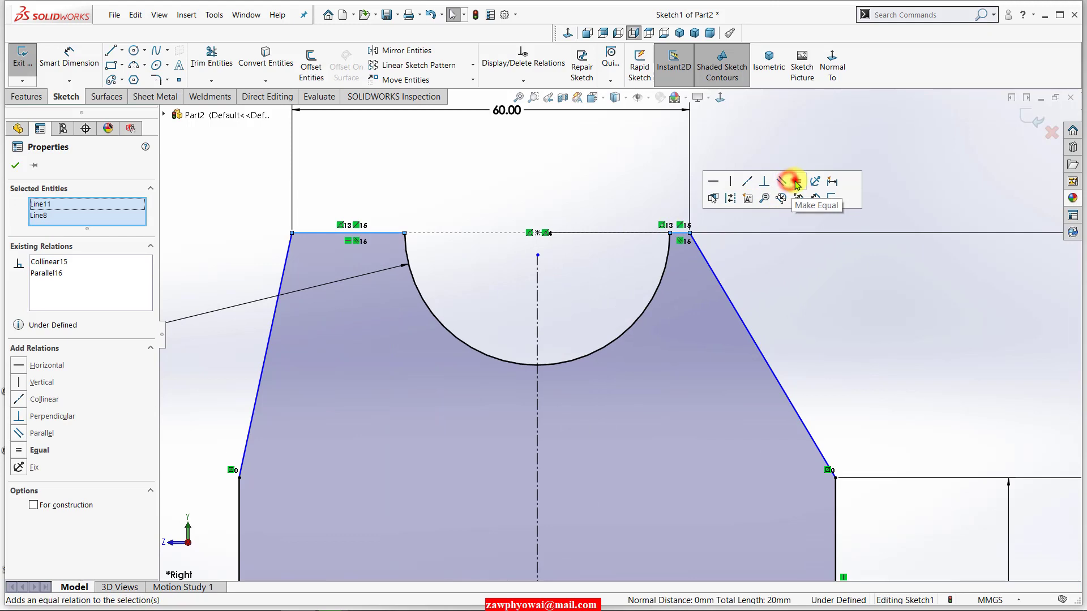
pyautogui.click(793, 181)
pyautogui.click(617, 181)
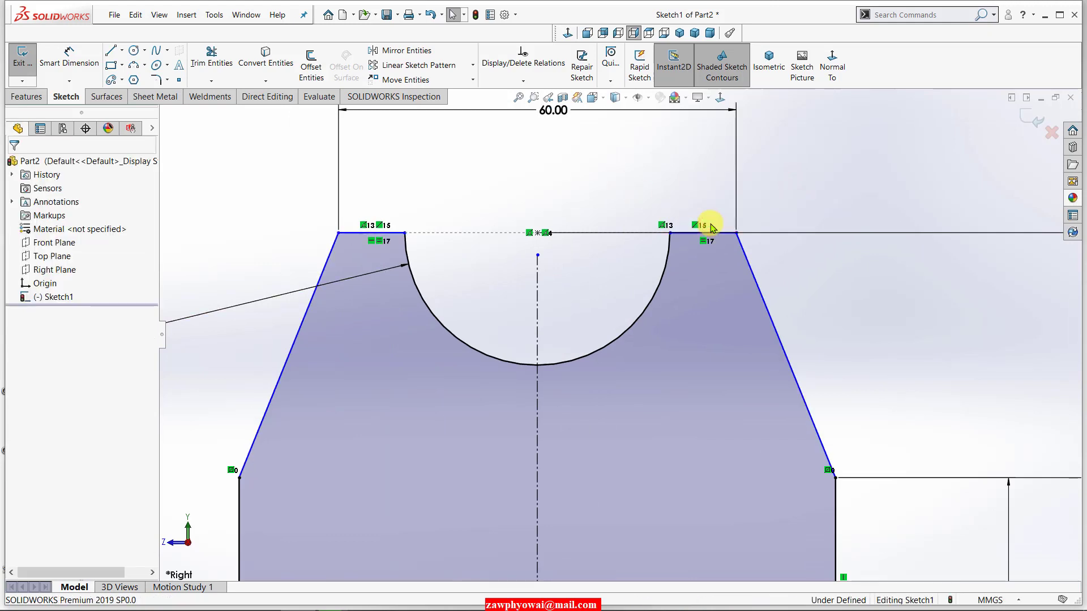
# Step: Apply Make Symmetric to the two slanted sides about the vertical centreline
pyautogui.press('z')
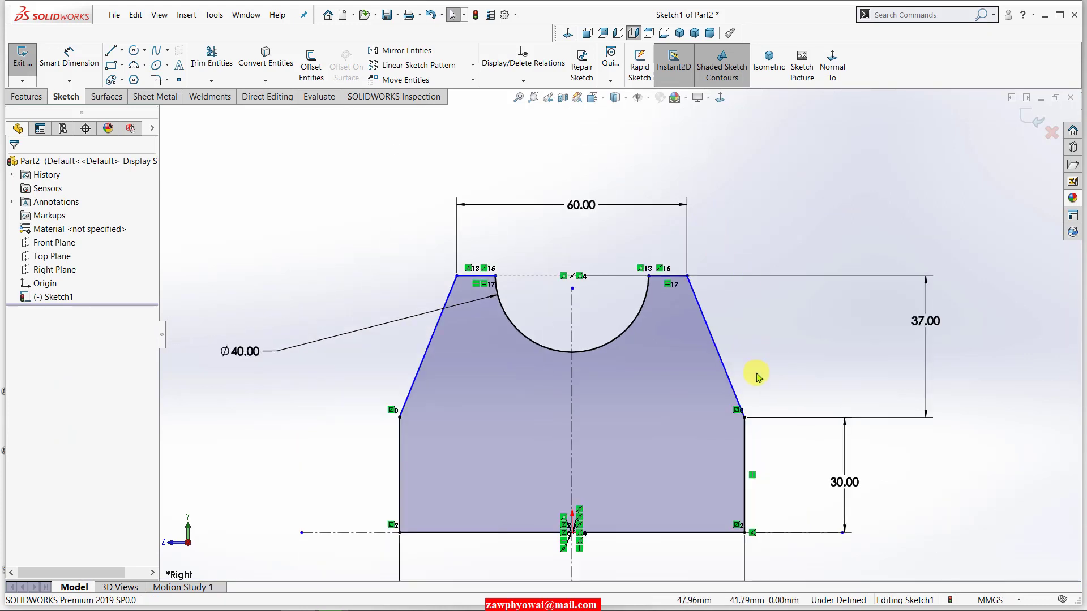
pyautogui.moveTo(730, 387); pyautogui.dragTo(382, 368)
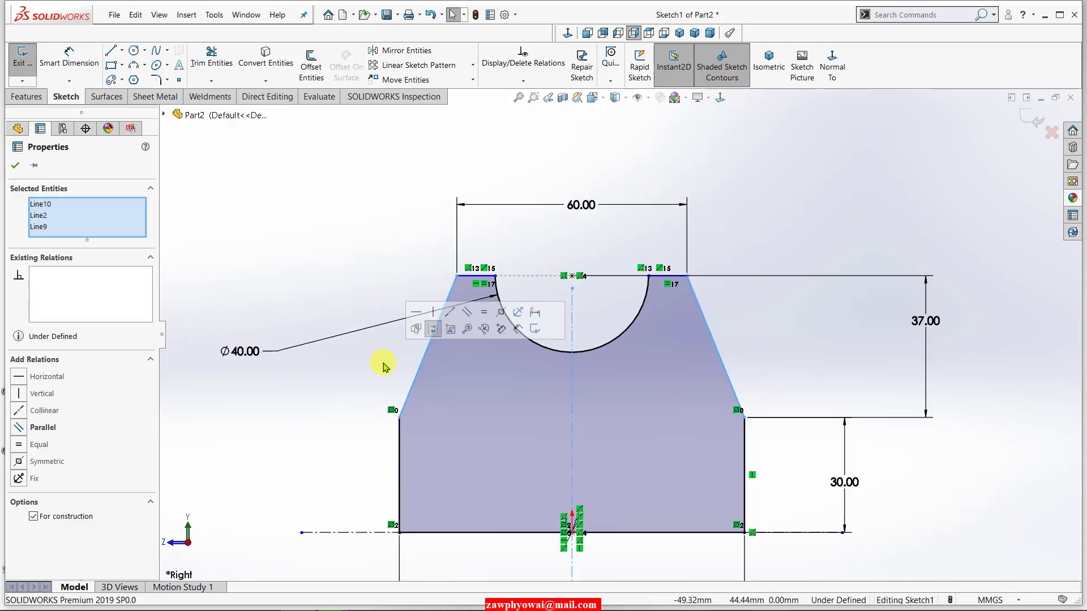
pyautogui.click(500, 311)
pyautogui.click(364, 272)
pyautogui.scroll(2, 701, 311)
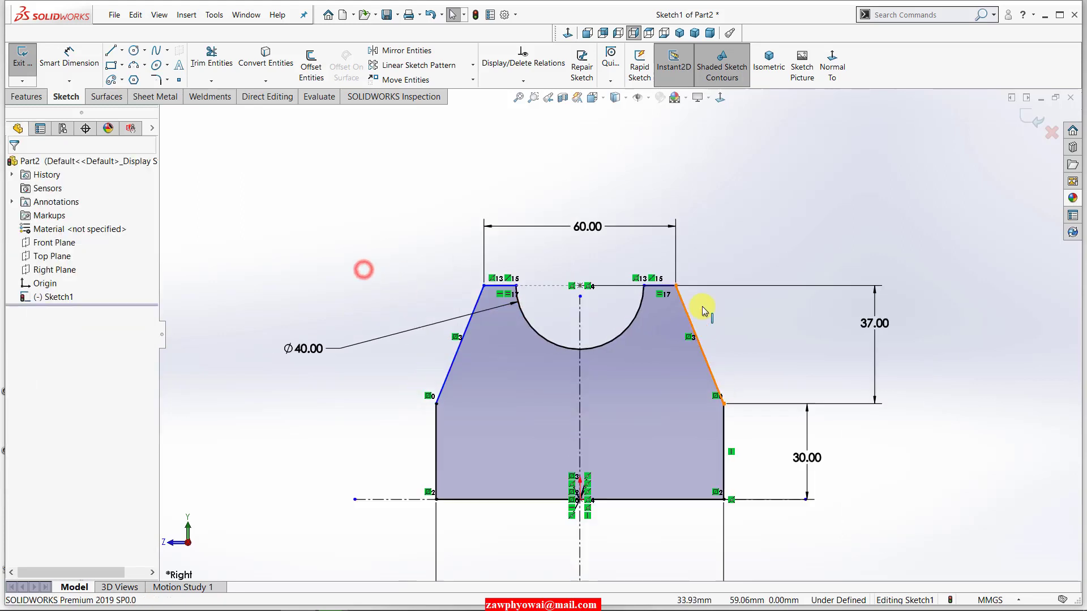
pyautogui.scroll(2, 691, 312)
pyautogui.scroll(-3, 528, 443)
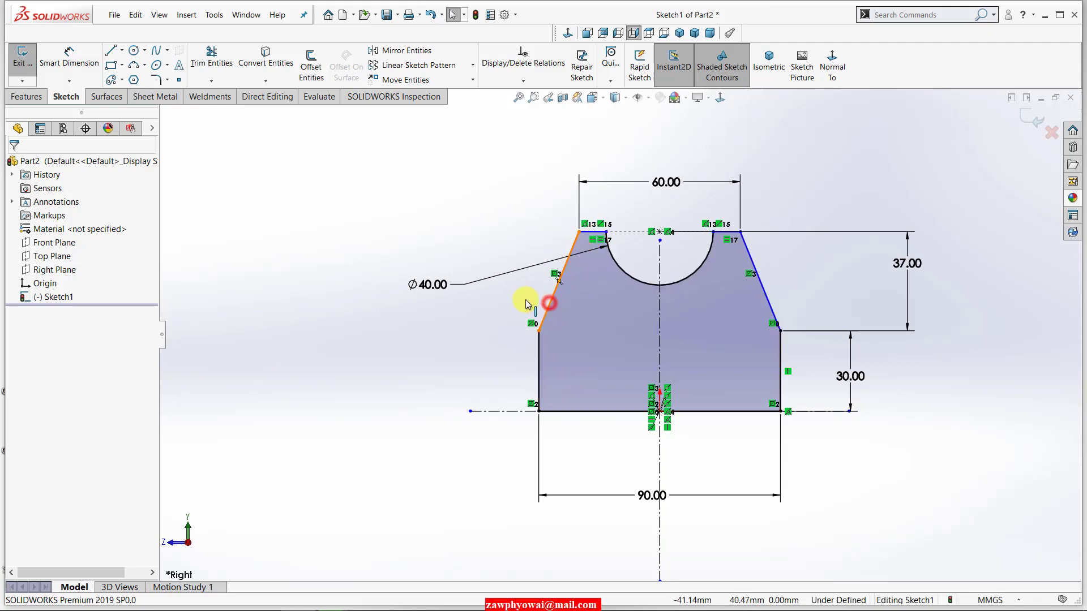
# Step: Drag the cradle's top edge downward and inspect the top reference point and right edge
pyautogui.click(544, 304)
pyautogui.click(490, 225)
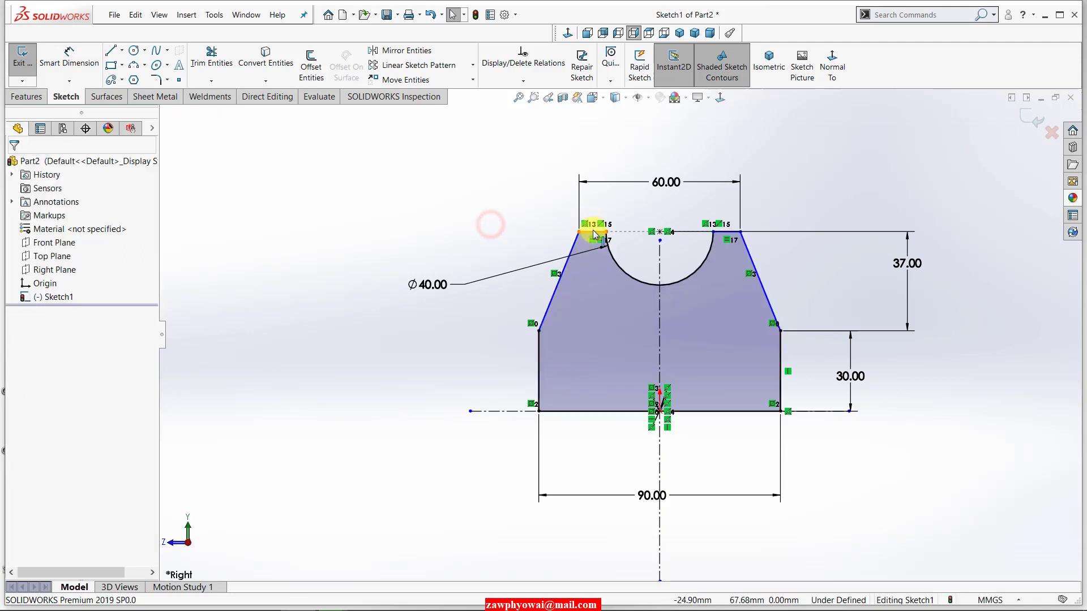
pyautogui.moveTo(588, 237)
pyautogui.mouseDown()
pyautogui.moveTo(546, 282)
pyautogui.moveTo(544, 239)
pyautogui.mouseUp()
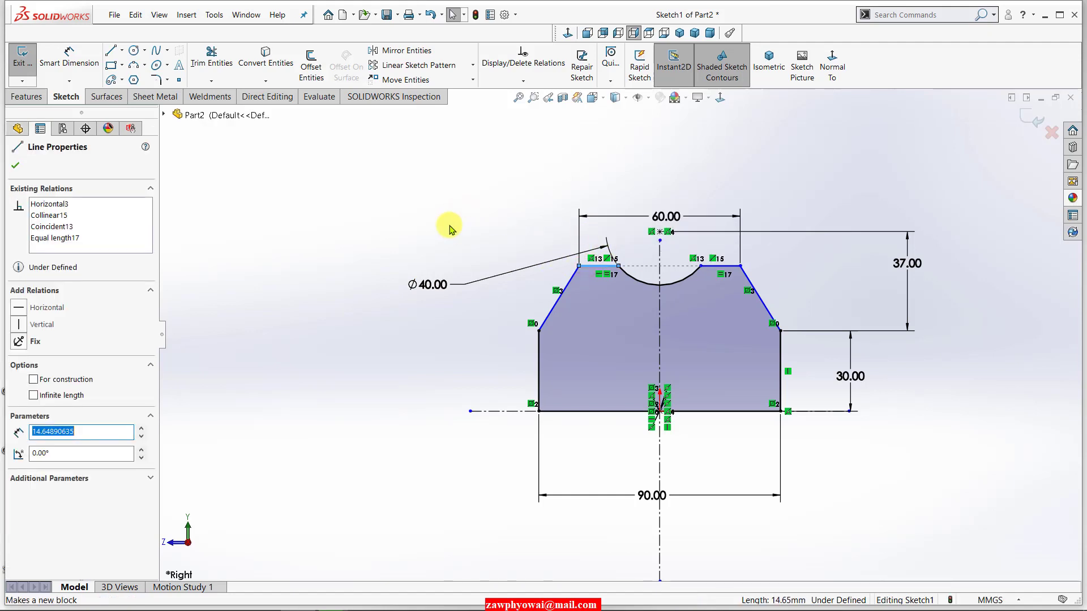
pyautogui.click(662, 236)
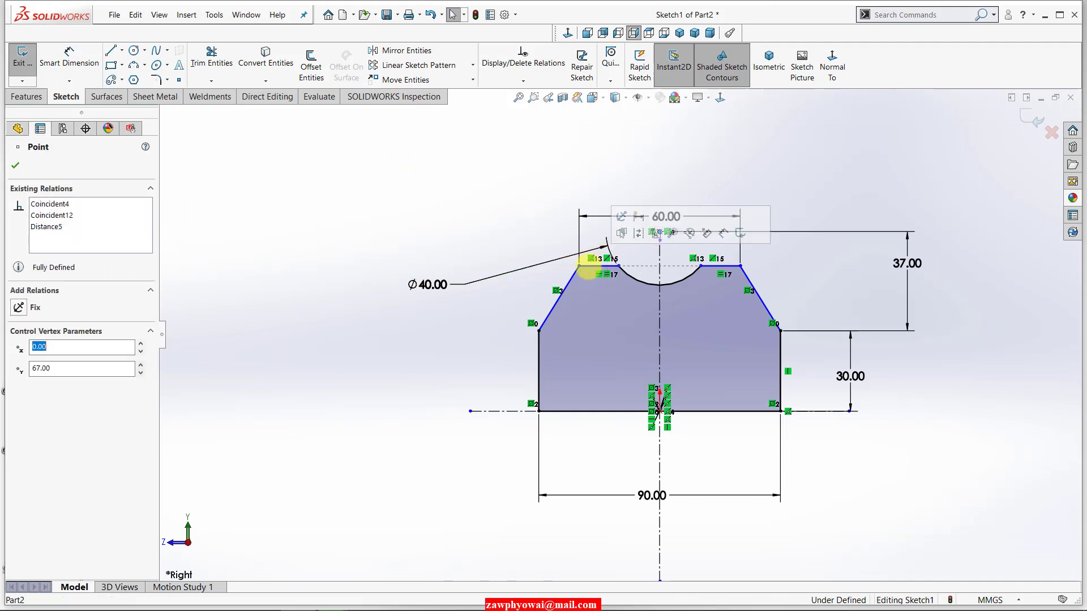
pyautogui.click(588, 269)
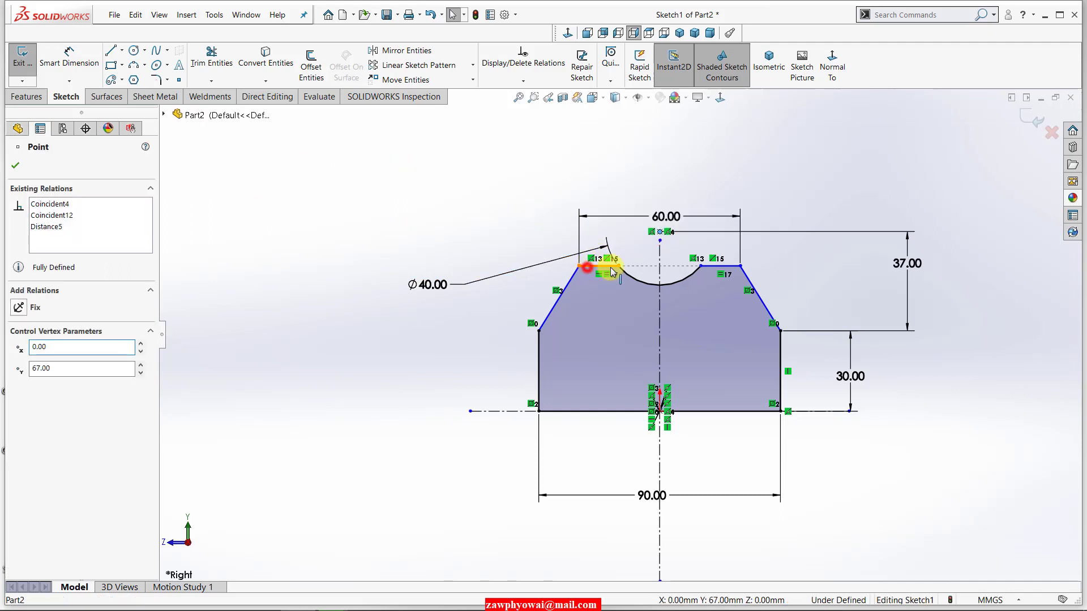
pyautogui.click(716, 266)
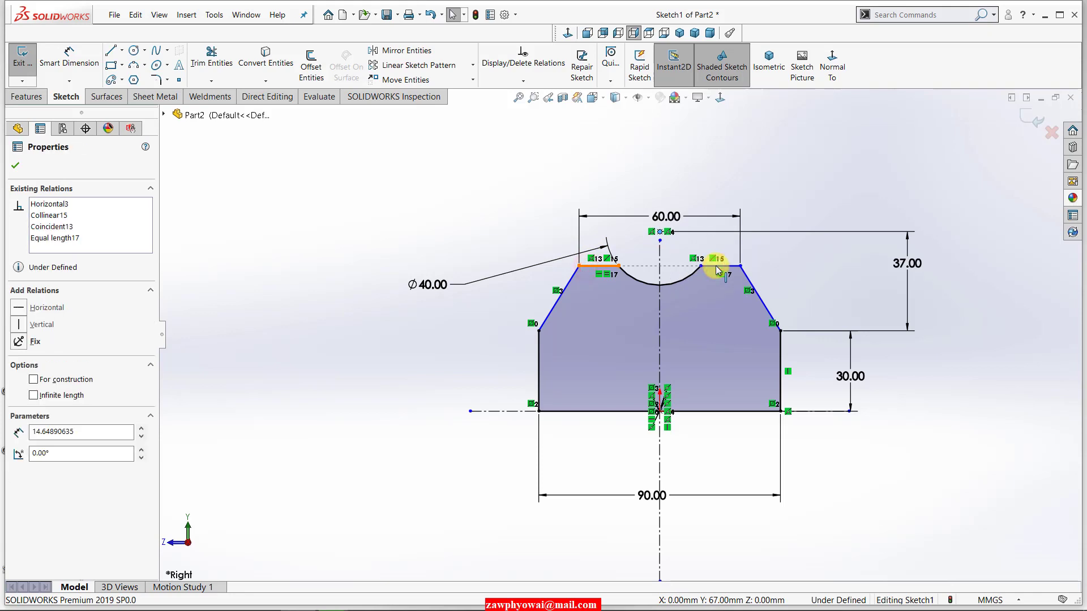
pyautogui.keyDown('ctrl'); pyautogui.click(716, 269); pyautogui.keyUp('ctrl')
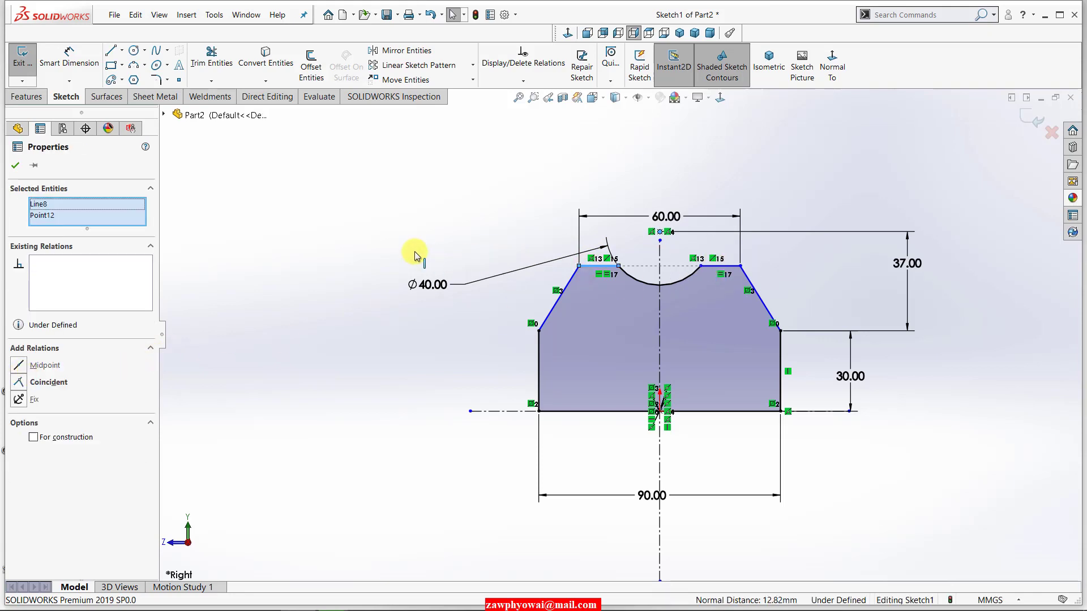
pyautogui.click(24, 380)
pyautogui.keyDown('ctrl'); pyautogui.click(609, 265); pyautogui.keyUp('ctrl')
pyautogui.click(505, 223)
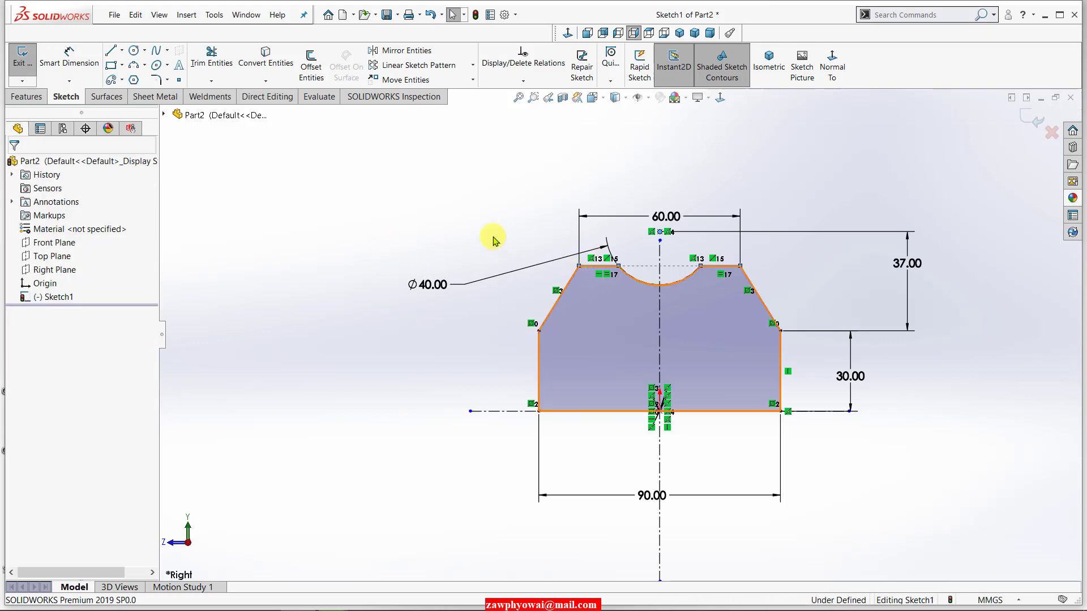
# Step: Drag the top point onto the centerline, make it horizontal with the edge endpoint, and recheck the drawing
pyautogui.click(649, 233)
pyautogui.moveTo(651, 233); pyautogui.dragTo(661, 237)
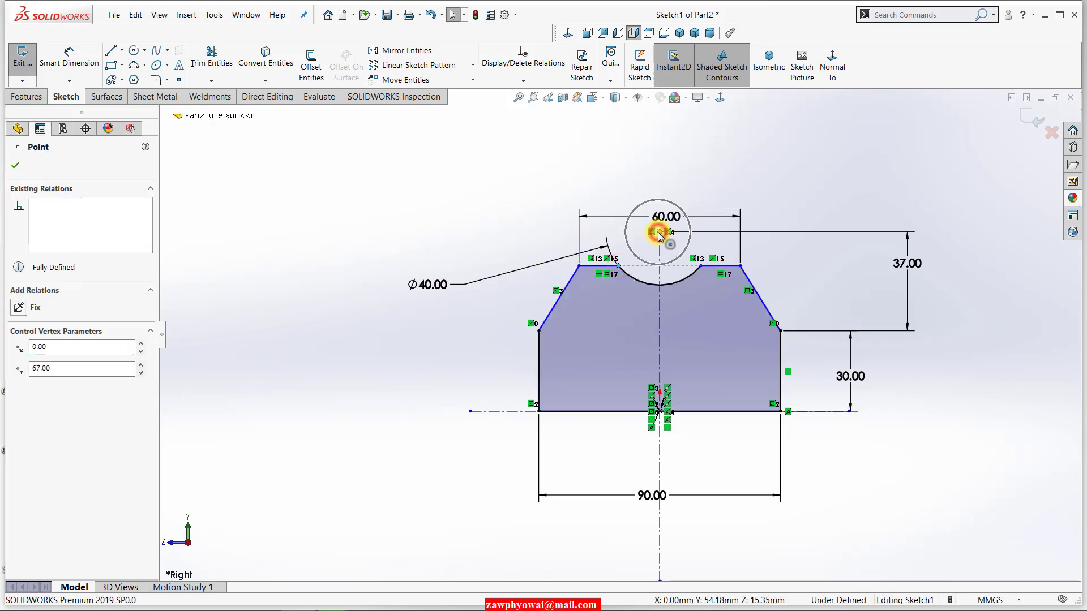
pyautogui.keyDown('ctrl'); pyautogui.click(660, 237); pyautogui.keyUp('ctrl')
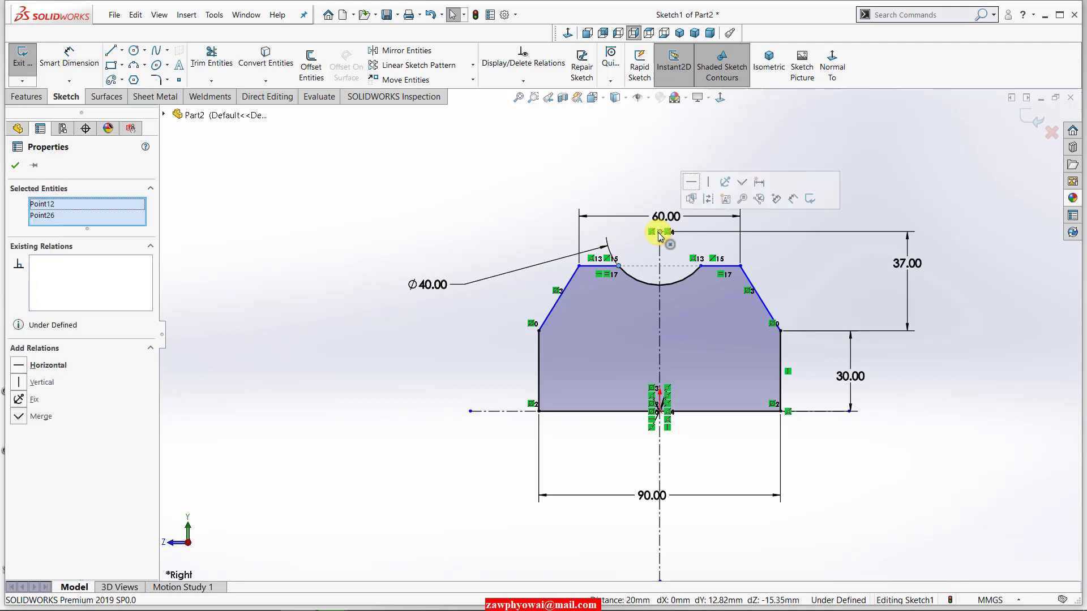
pyautogui.click(691, 183)
pyautogui.click(414, 221)
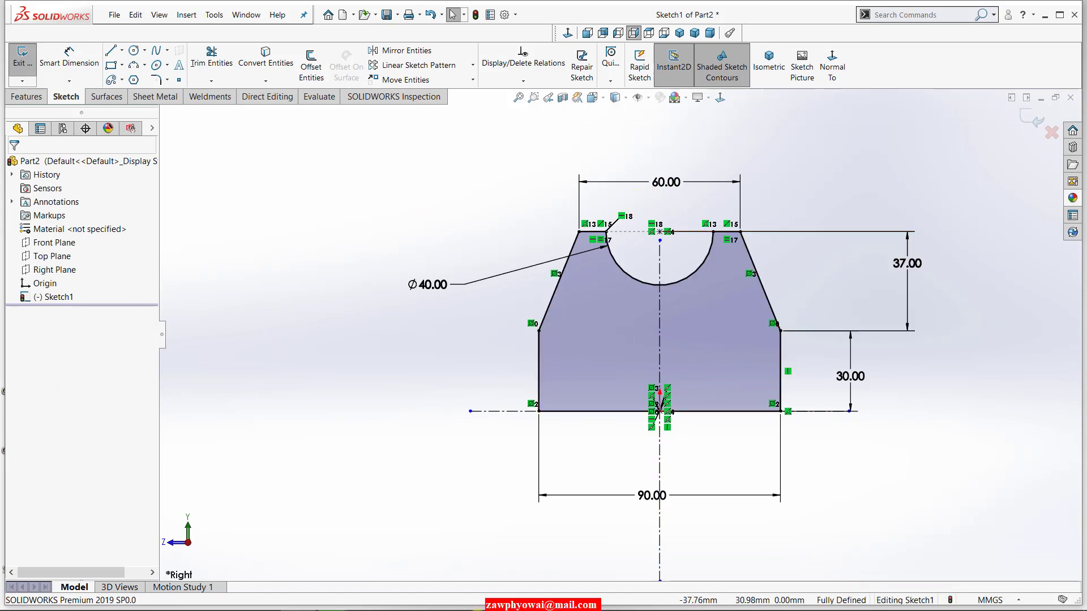
pyautogui.moveTo(270, 608)
pyautogui.click(265, 598)
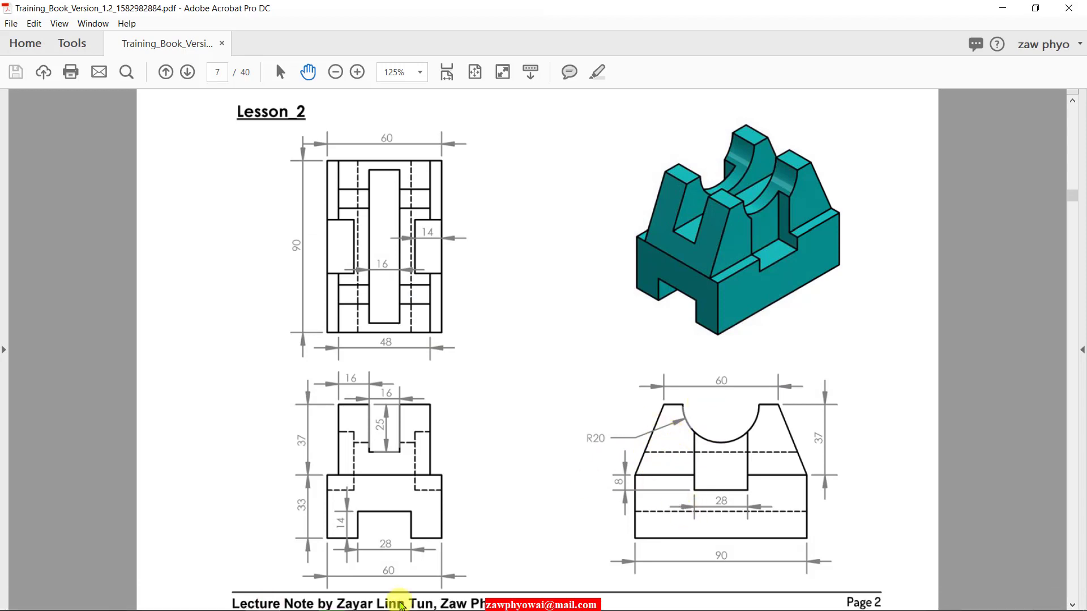
pyautogui.click(296, 600)
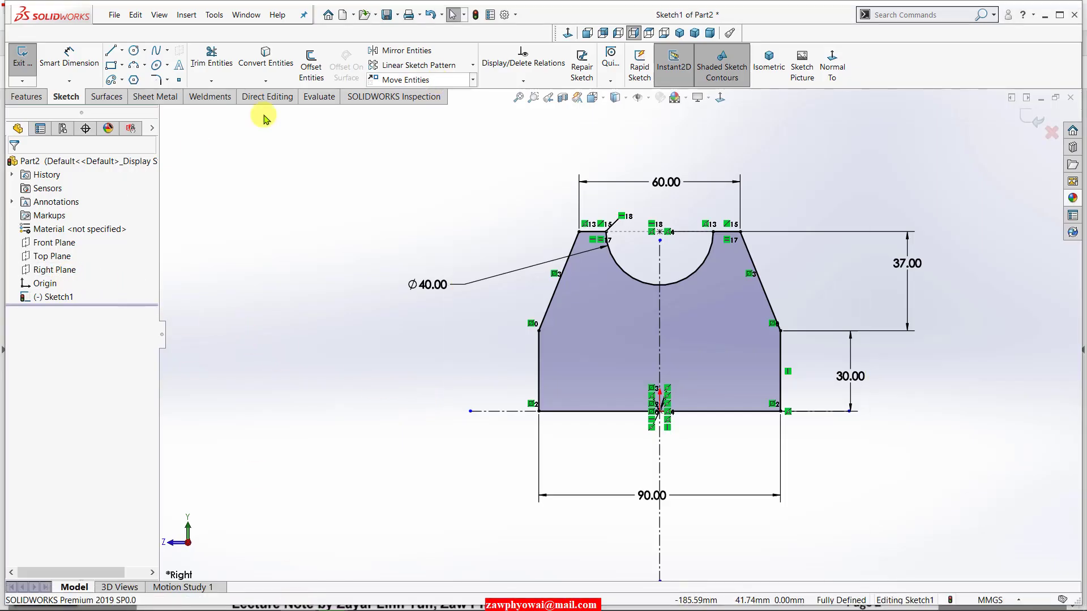
# Step: Extrude the cradle profile 60 mm with a Mid Plane end condition as Boss-Extrude1
pyautogui.click(681, 33)
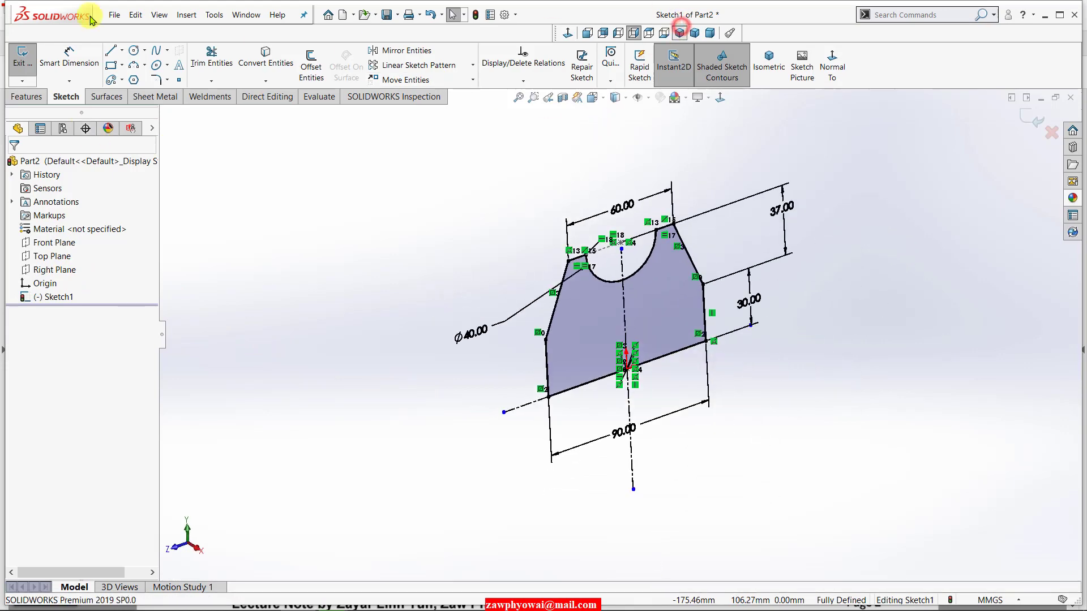
pyautogui.click(34, 102)
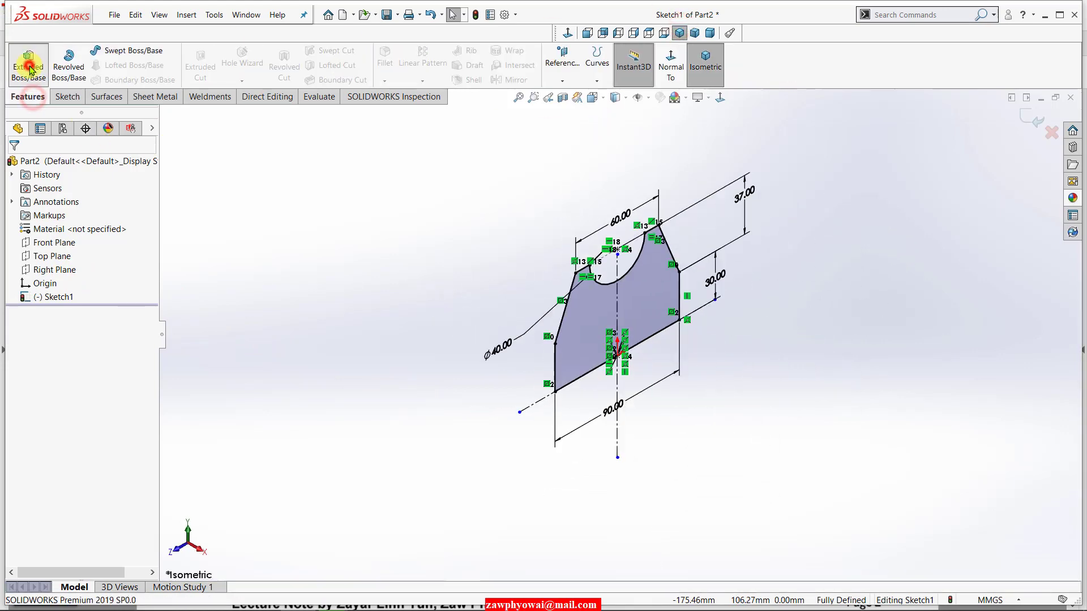
pyautogui.click(30, 68)
pyautogui.click(30, 68)
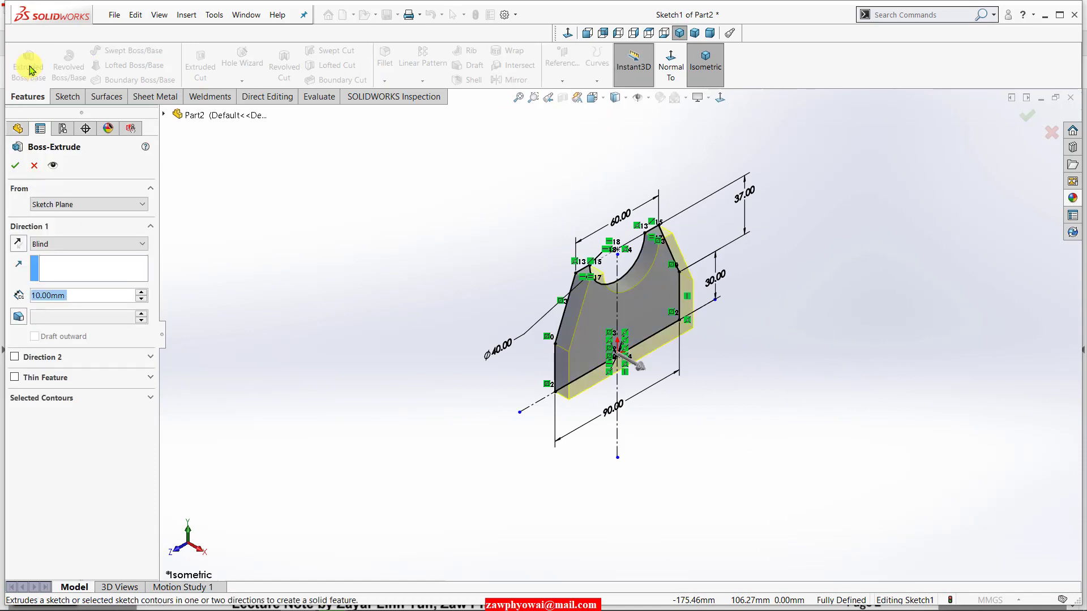
pyautogui.click(80, 245)
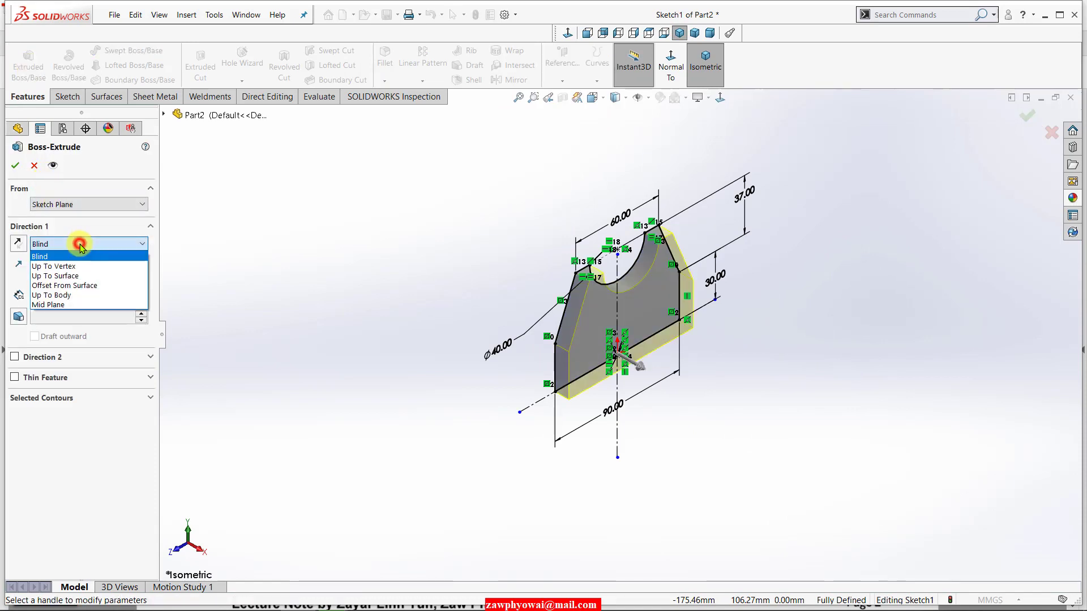
pyautogui.click(85, 301)
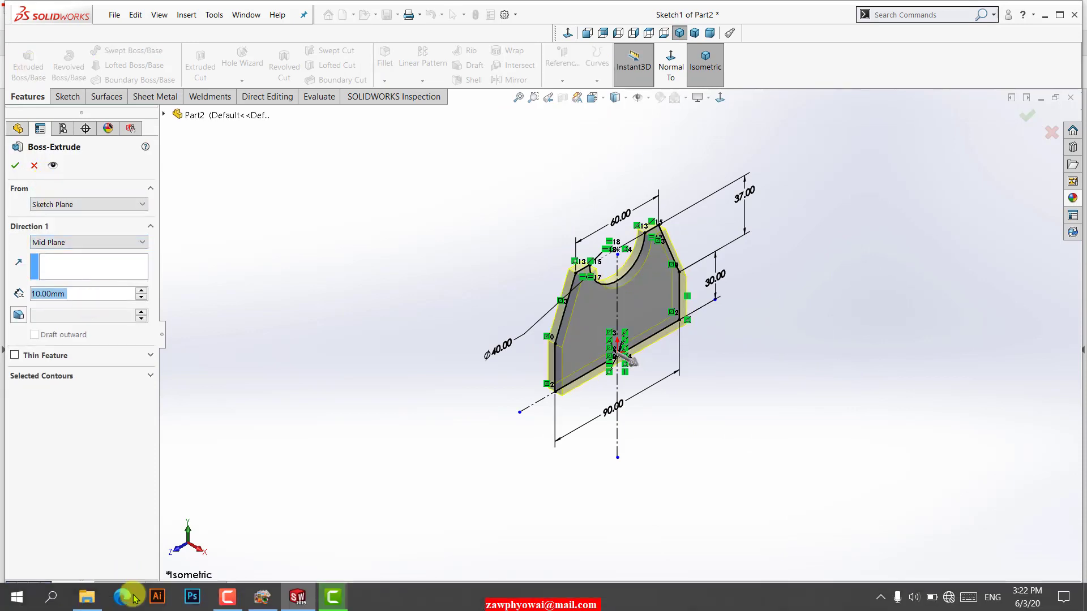
pyautogui.click(259, 597)
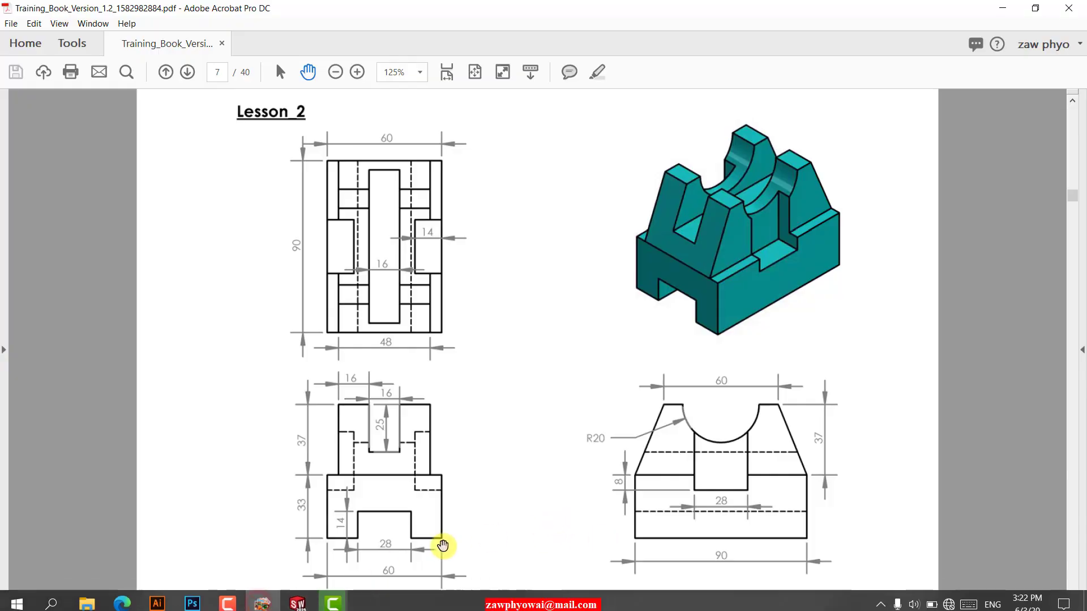
pyautogui.click(260, 597)
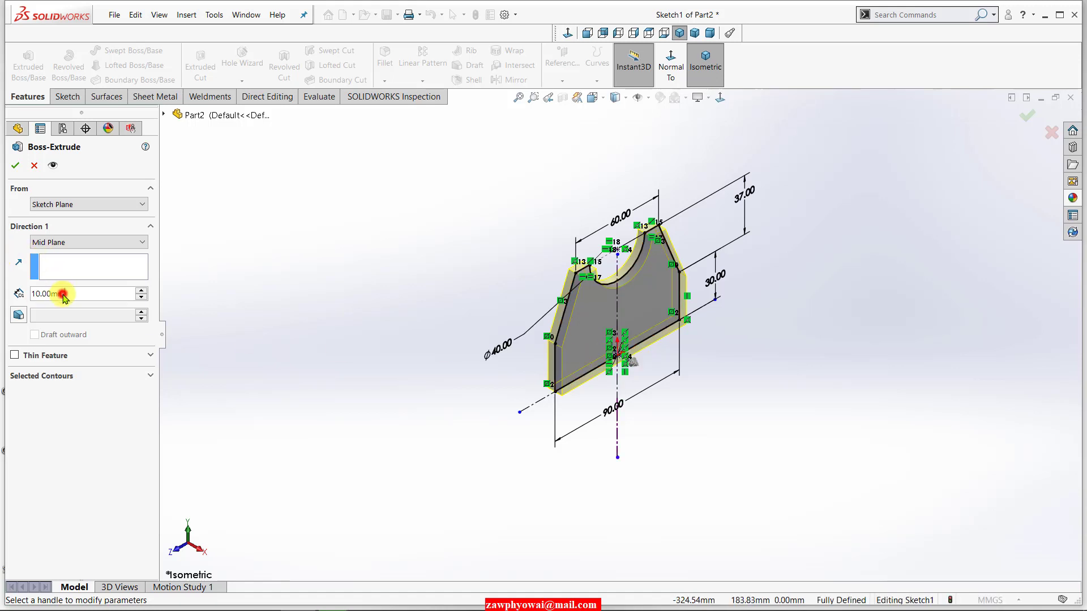
pyautogui.write('60')
pyautogui.press('Return')
pyautogui.click(18, 167)
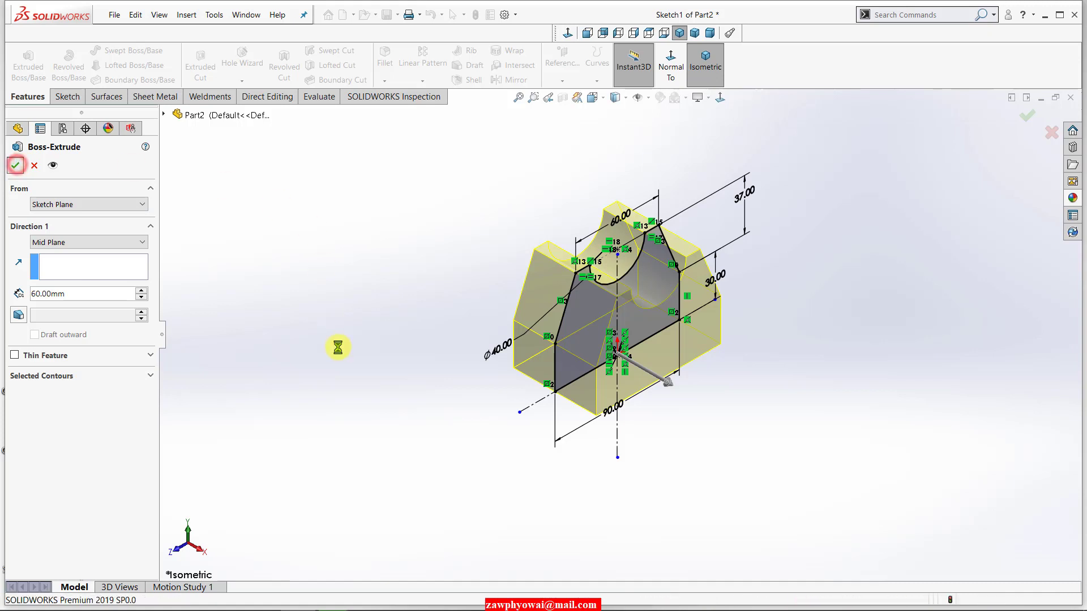
pyautogui.click(514, 458)
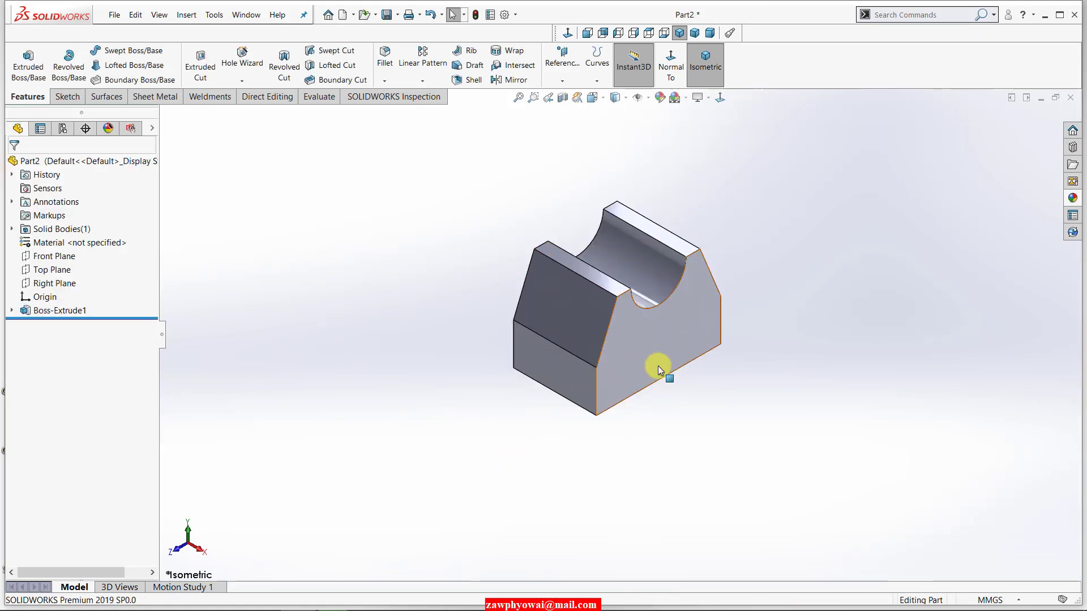
# Step: Start a new sketch on the block's lower front face, viewed head-on
pyautogui.click(555, 377)
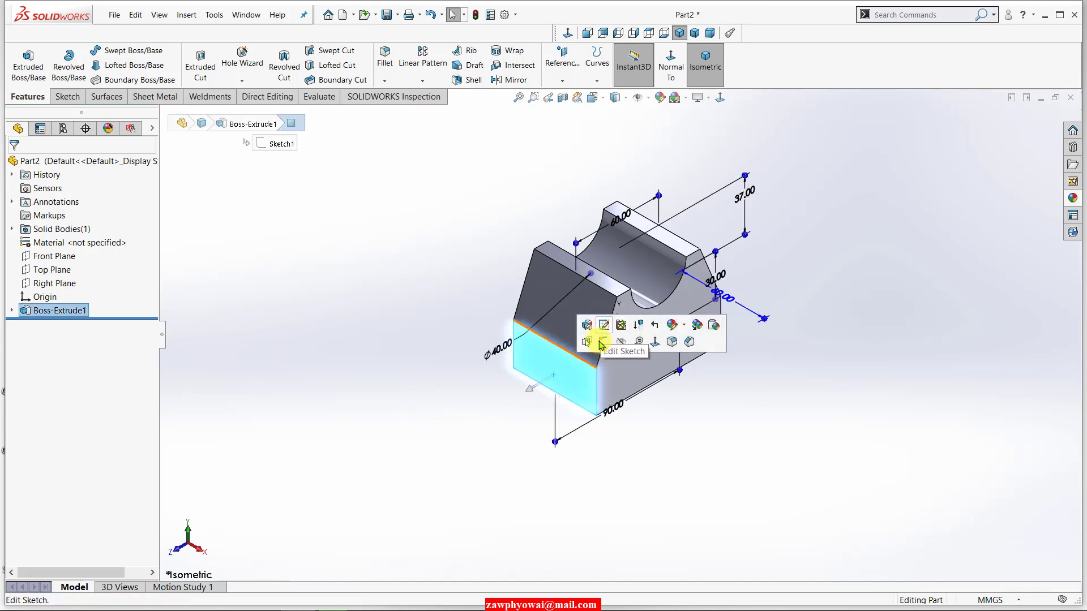
pyautogui.click(67, 98)
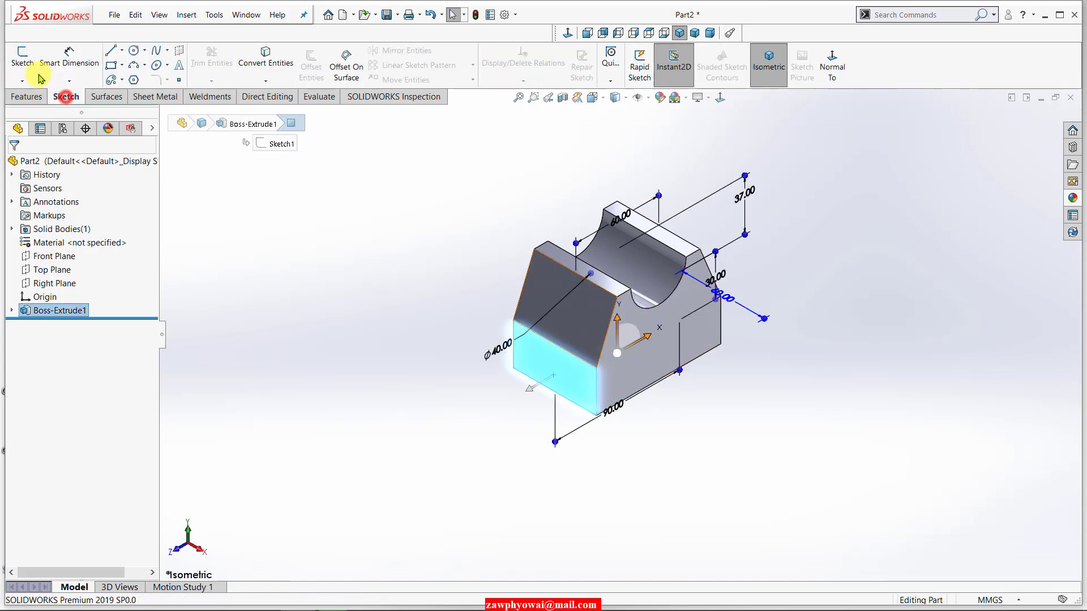
pyautogui.click(26, 65)
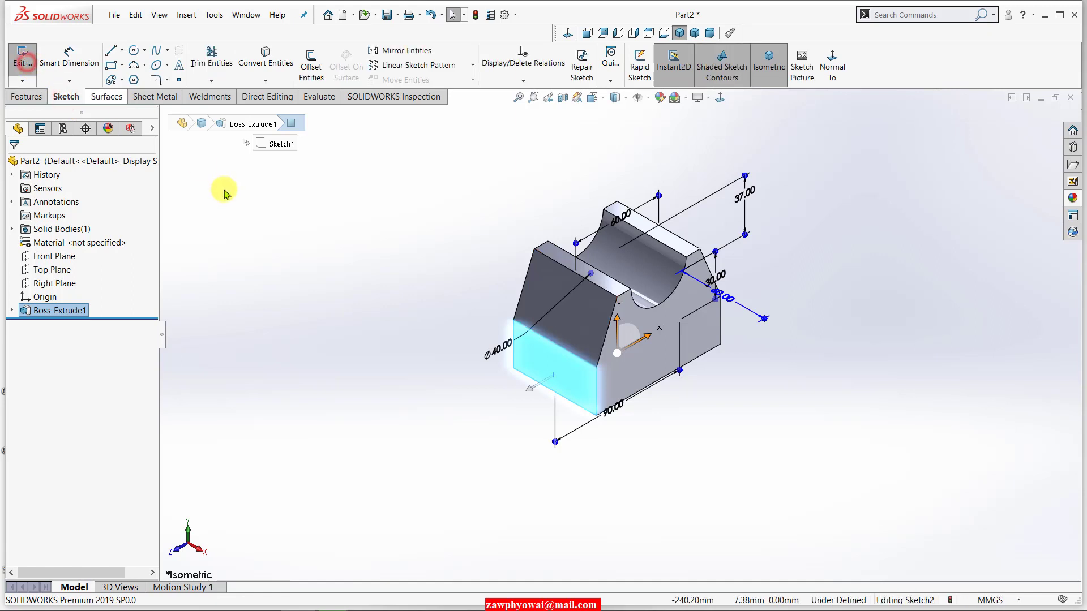
pyautogui.click(567, 32)
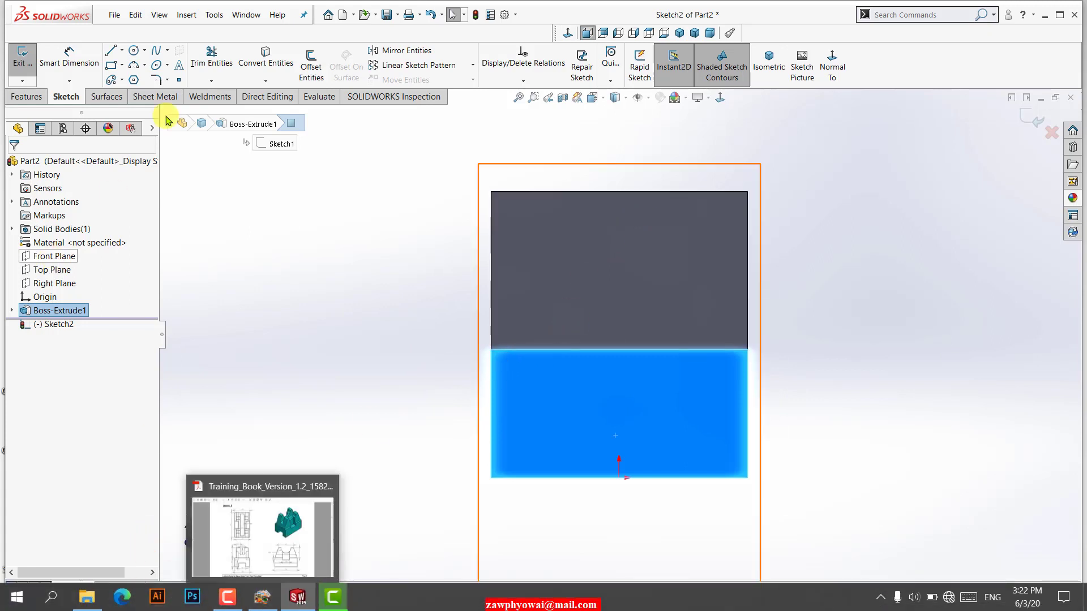
# Step: Draw a corner rectangle on the bottom edge and centre its bottom midpoint on the origin
pyautogui.click(113, 66)
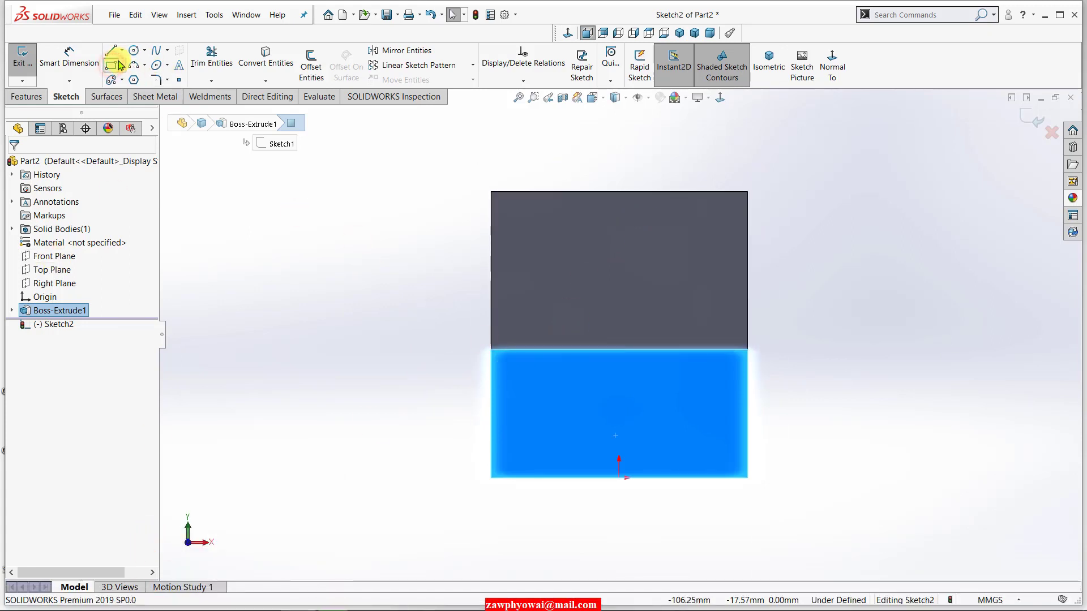
pyautogui.click(119, 65)
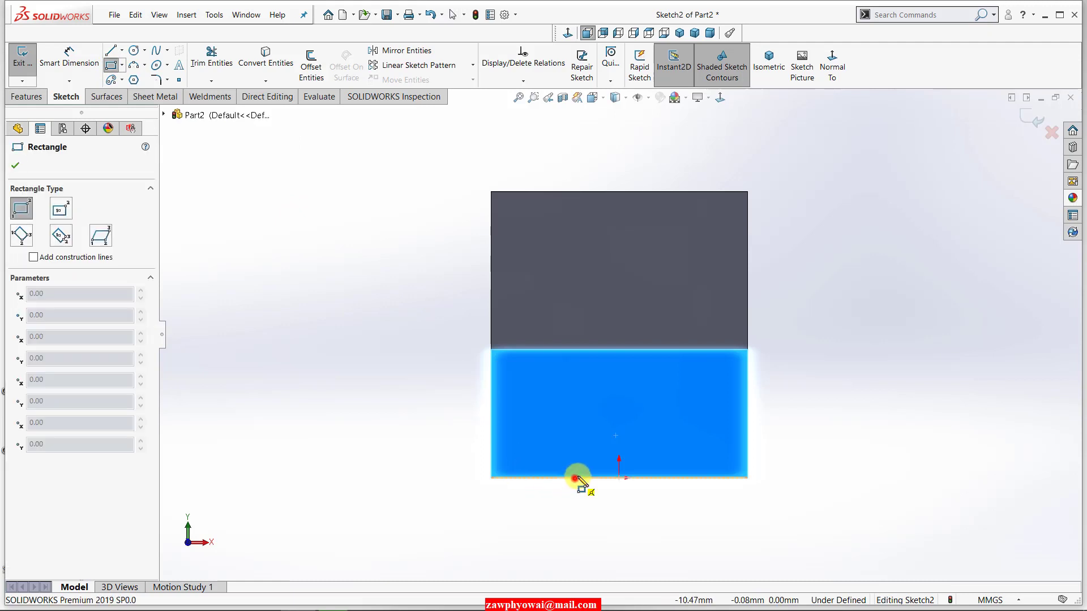
pyautogui.click(575, 478)
pyautogui.click(674, 419)
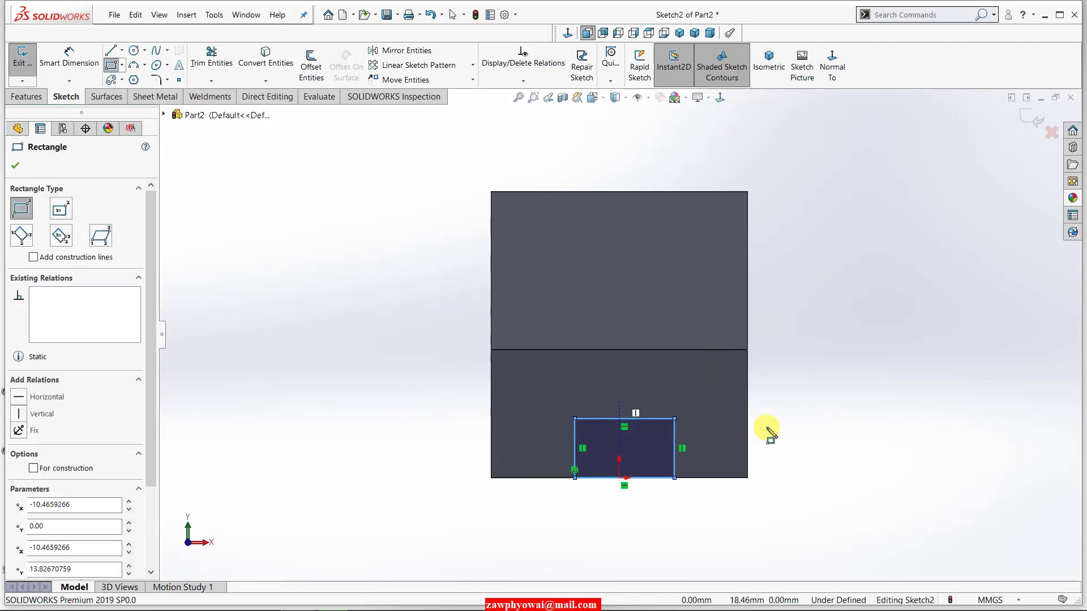
pyautogui.rightClick(865, 433)
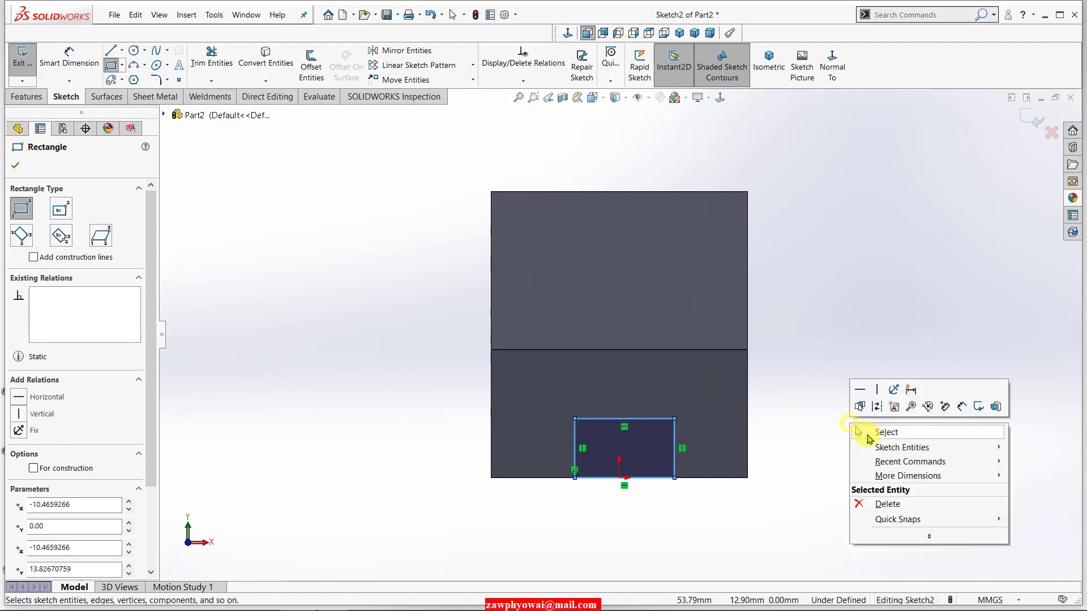
pyautogui.click(625, 419)
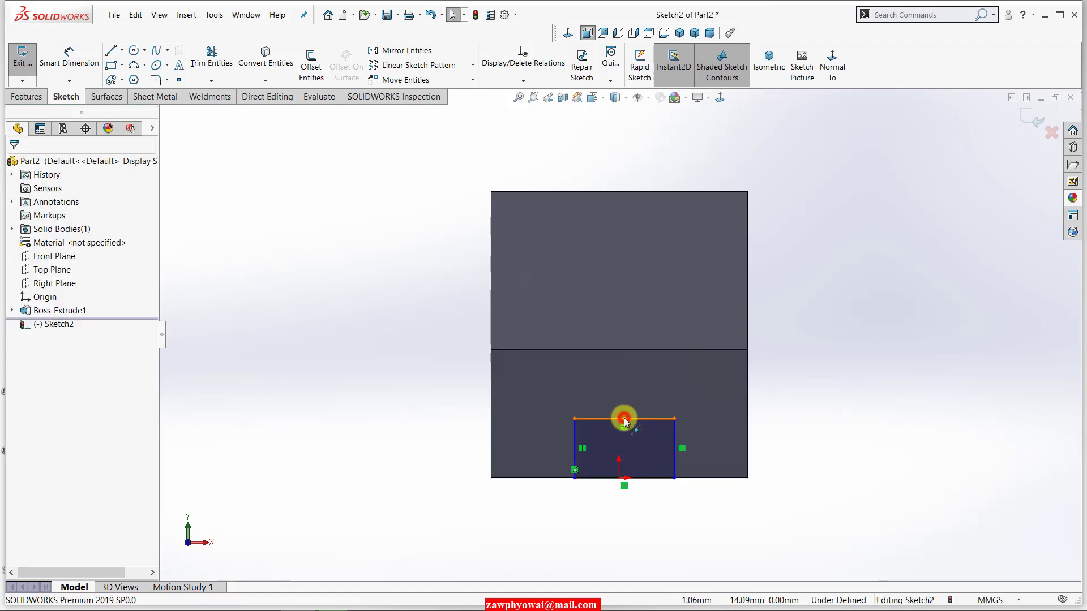
pyautogui.keyDown('ctrl'); pyautogui.click(618, 480); pyautogui.keyUp('ctrl')
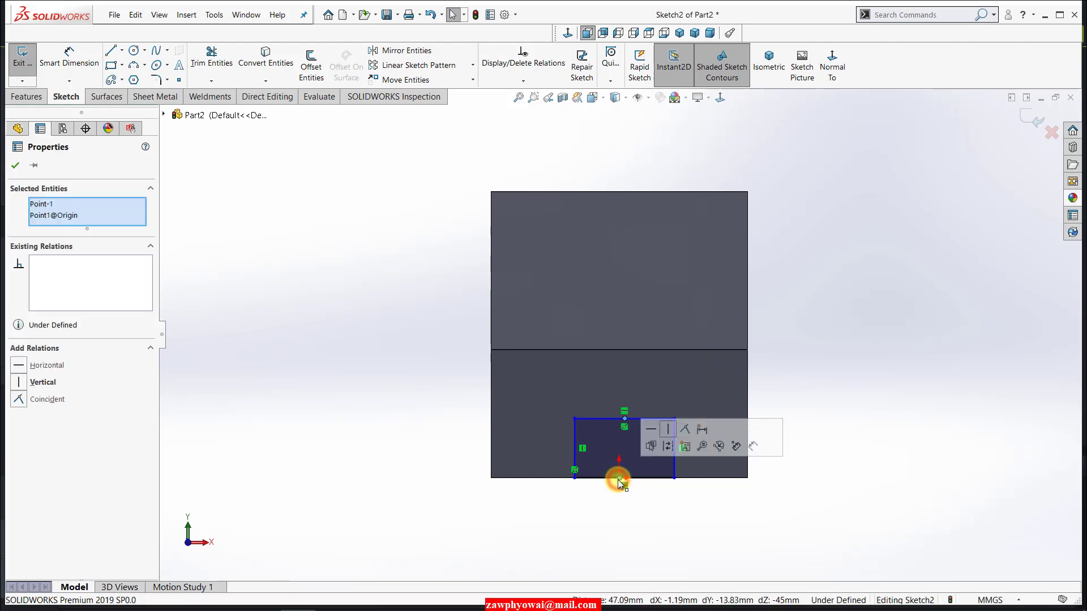
pyautogui.click(668, 430)
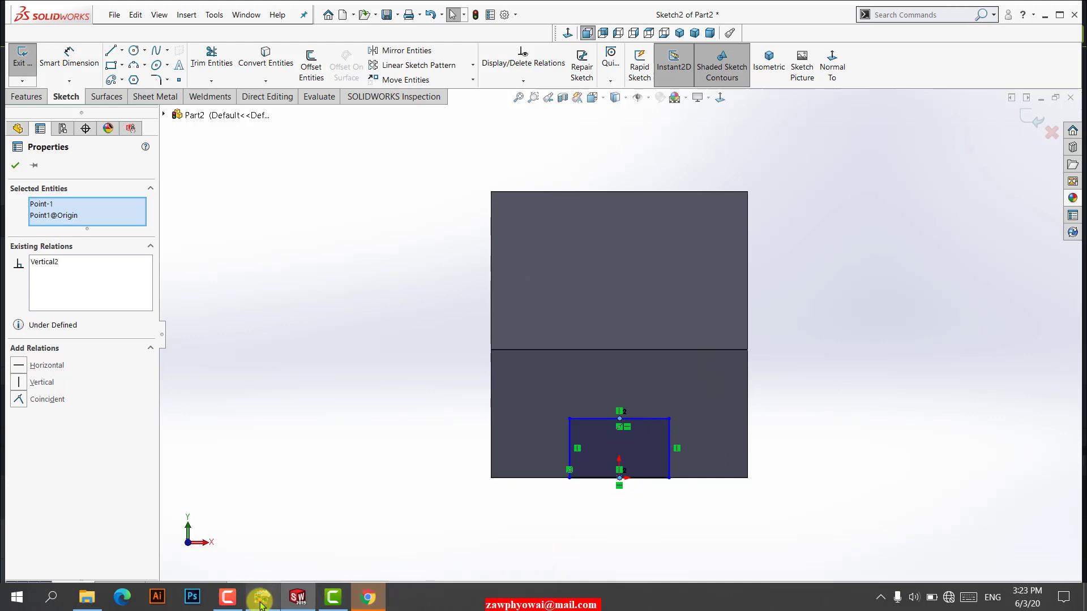
pyautogui.click(261, 601)
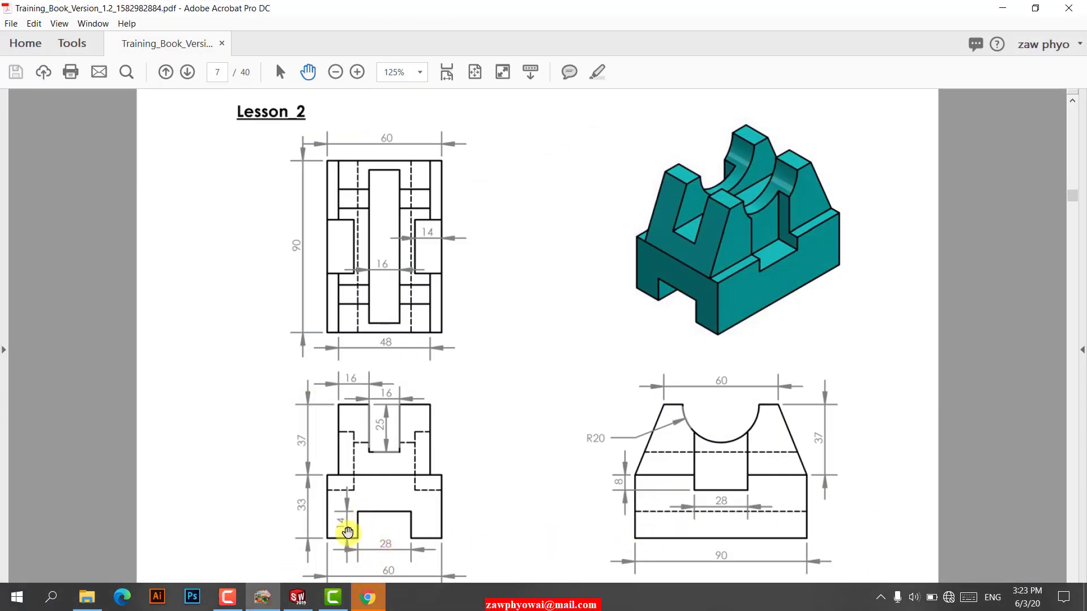
# Step: Dimension the lower rectangle 28 mm wide and 14 mm tall, checking the reference drawing
pyautogui.click(298, 599)
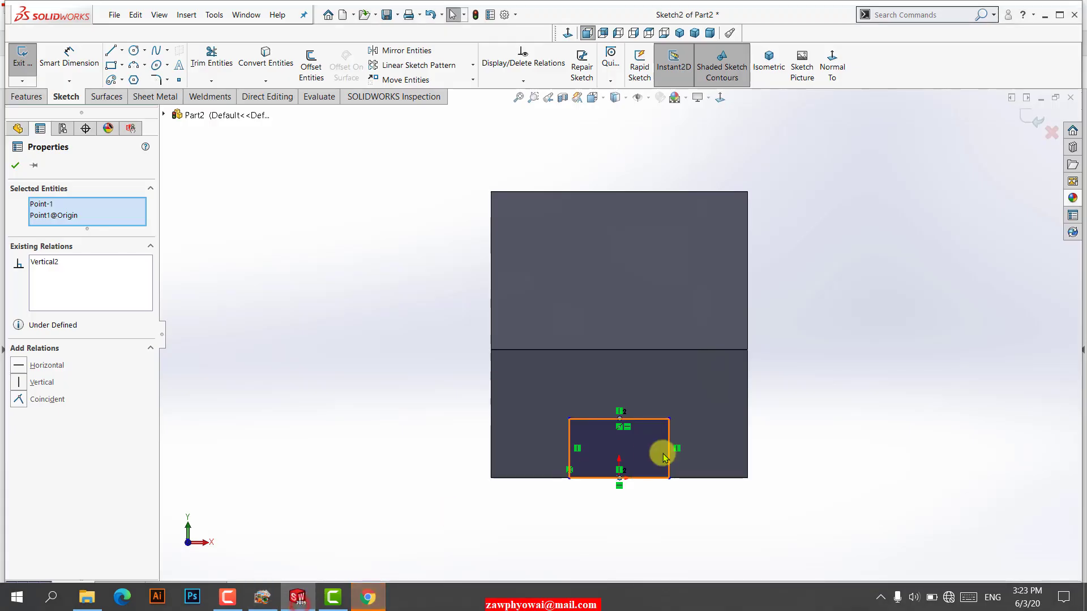
pyautogui.click(629, 536)
pyautogui.click(660, 481)
pyautogui.click(632, 508)
pyautogui.write('28')
pyautogui.press('Return')
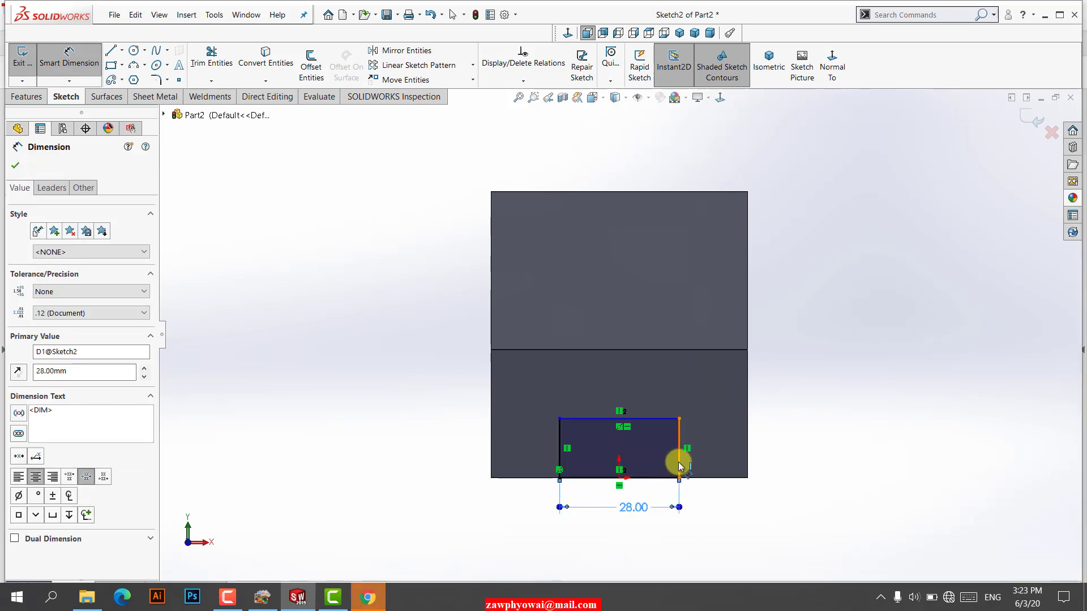
pyautogui.click(680, 466)
pyautogui.click(720, 455)
pyautogui.write('14')
pyautogui.press('Return')
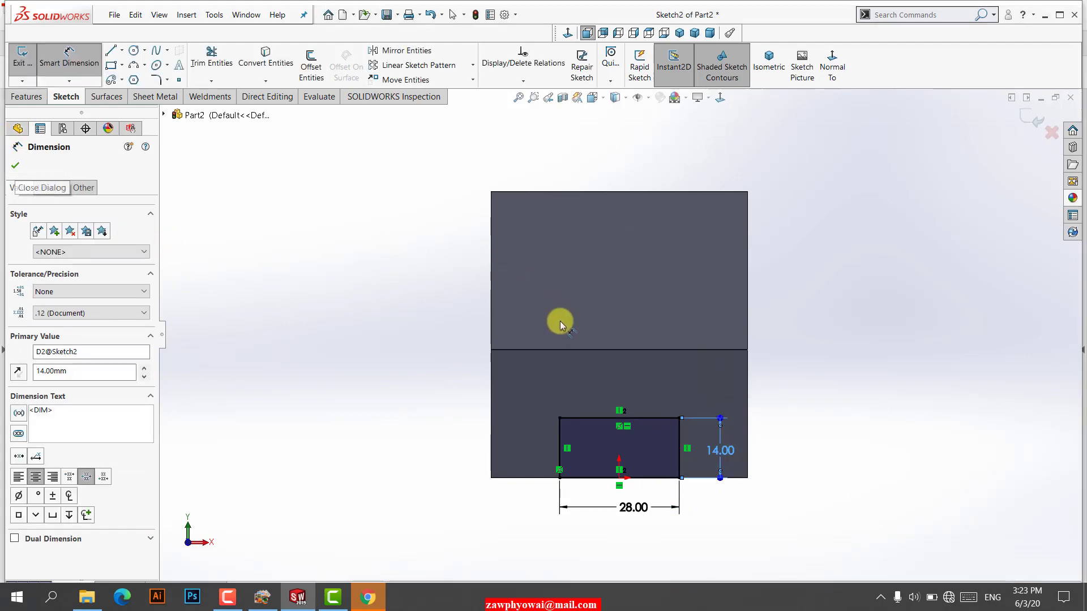
pyautogui.click(261, 598)
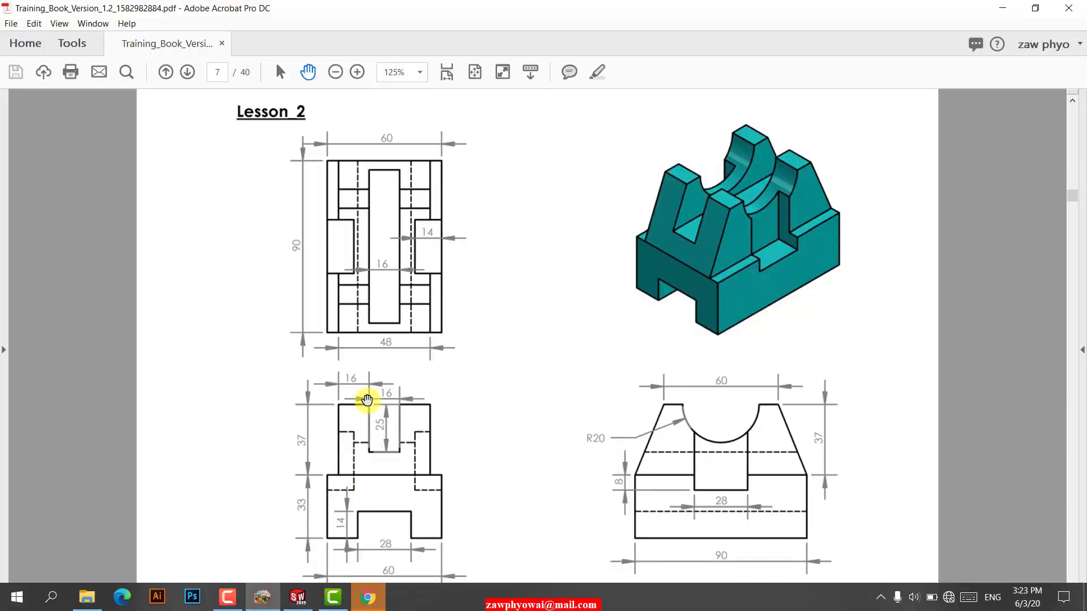
pyautogui.click(298, 597)
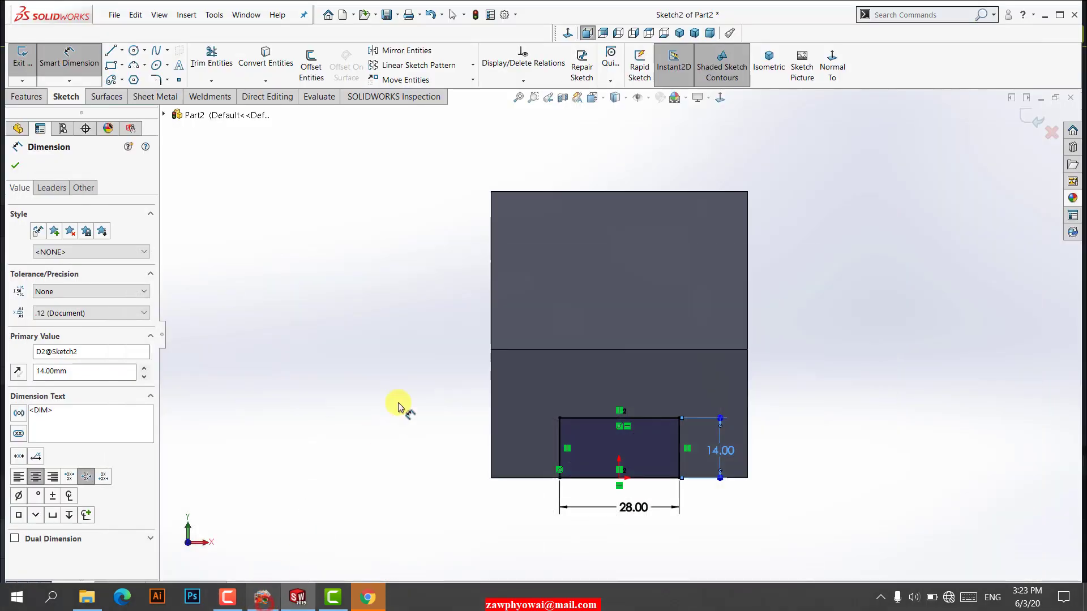
pyautogui.click(112, 68)
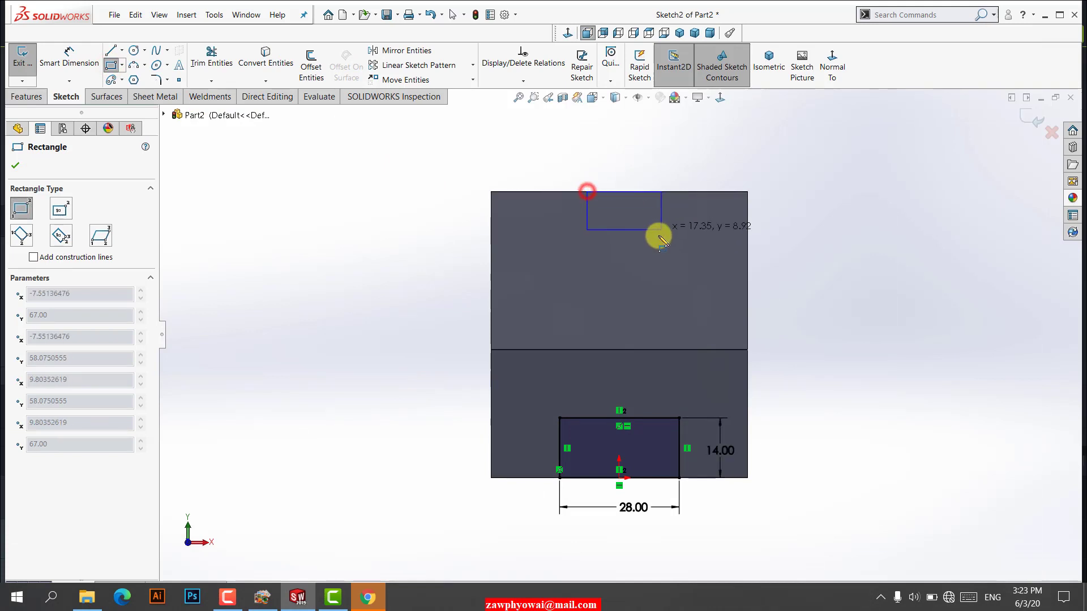
# Step: Draw a second rectangle down from the top edge, then reopen Sketch2 for dimensioning
pyautogui.click(646, 278)
pyautogui.hotkey('ctrl', 'b')
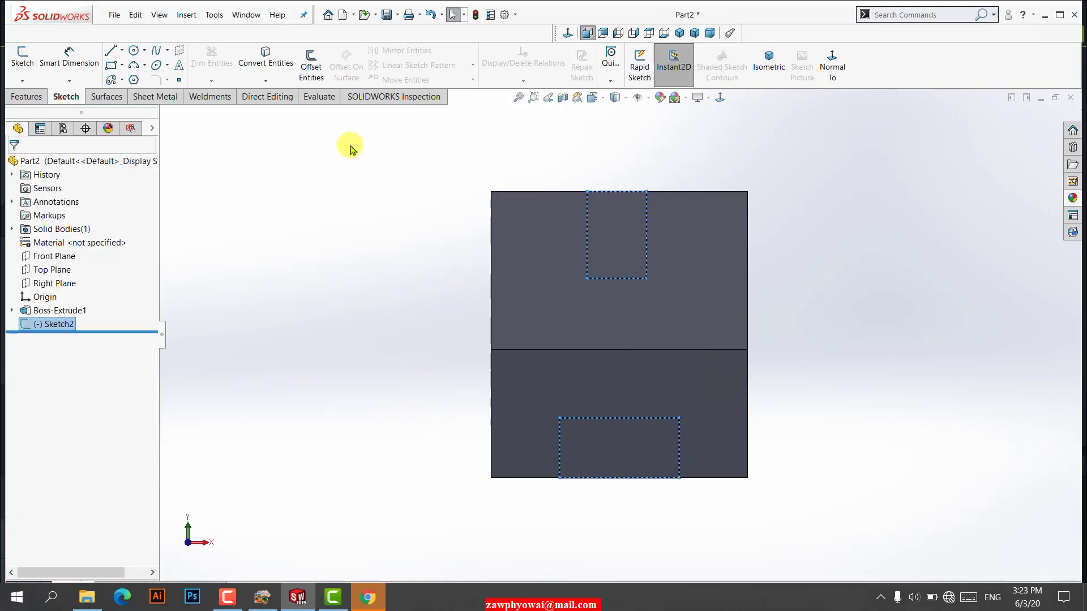
pyautogui.click(53, 325)
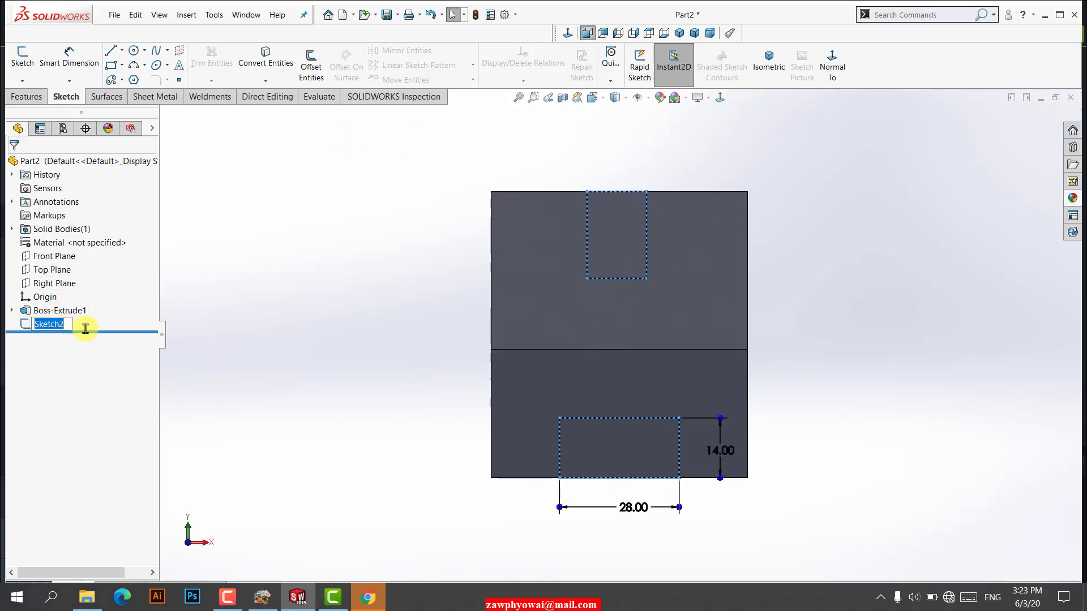
pyautogui.click(86, 330)
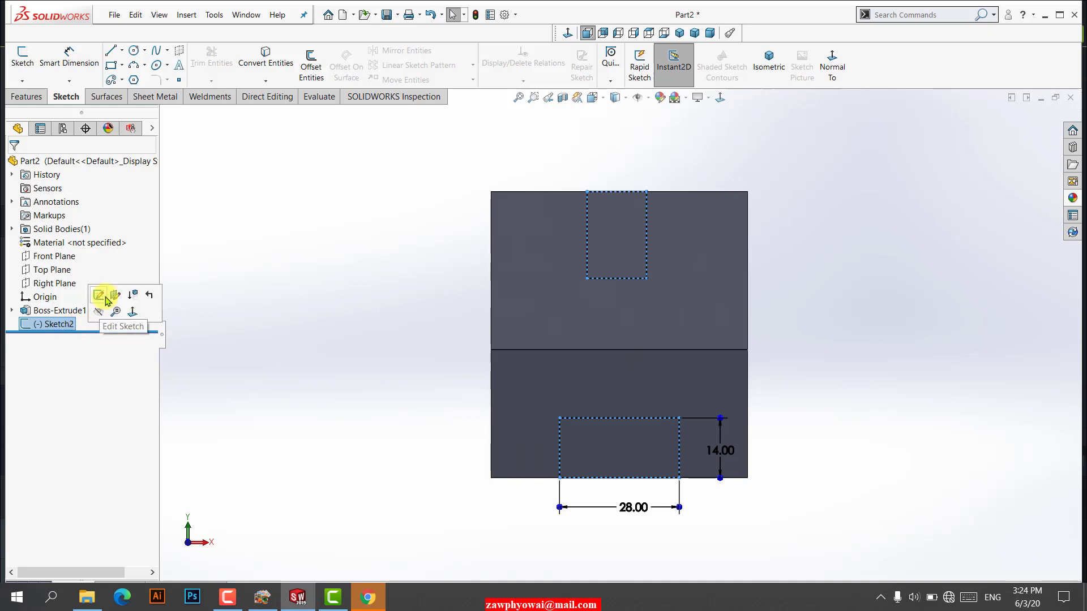
pyautogui.click(101, 295)
pyautogui.click(69, 56)
pyautogui.click(633, 282)
pyautogui.click(633, 313)
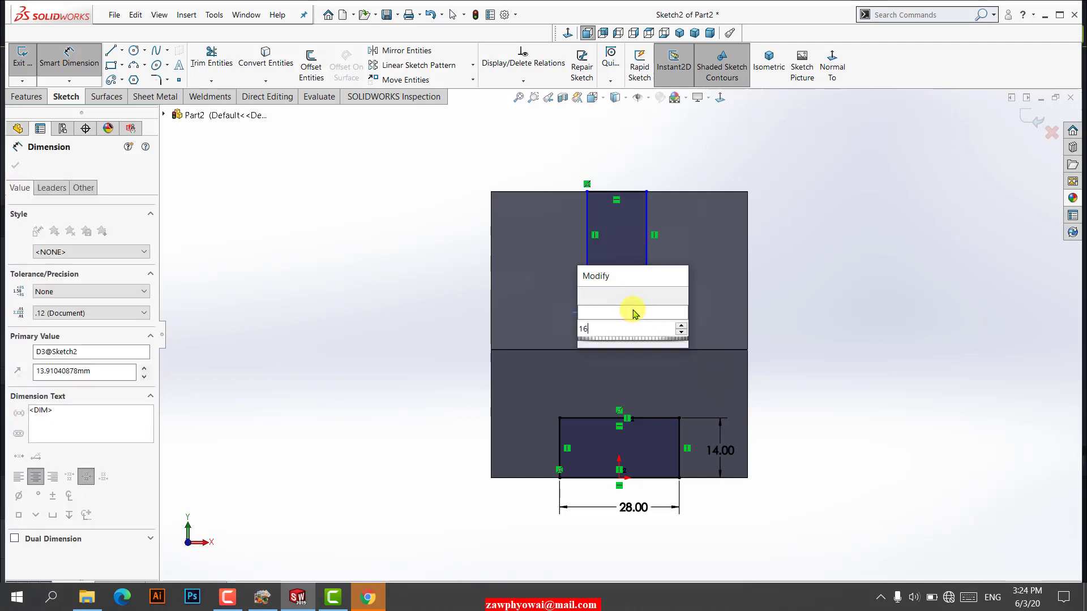
pyautogui.write('16')
# Step: Dimension the upper rectangle 16 mm wide and 25 mm tall, then shift it toward centre
pyautogui.press('Return')
pyautogui.click(659, 261)
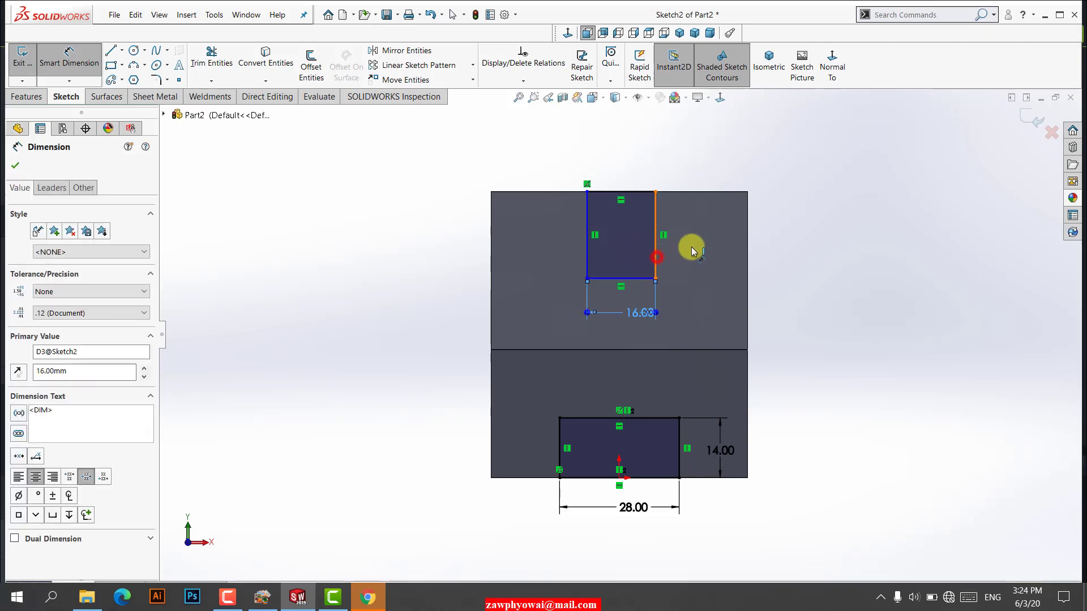
pyautogui.click(691, 247)
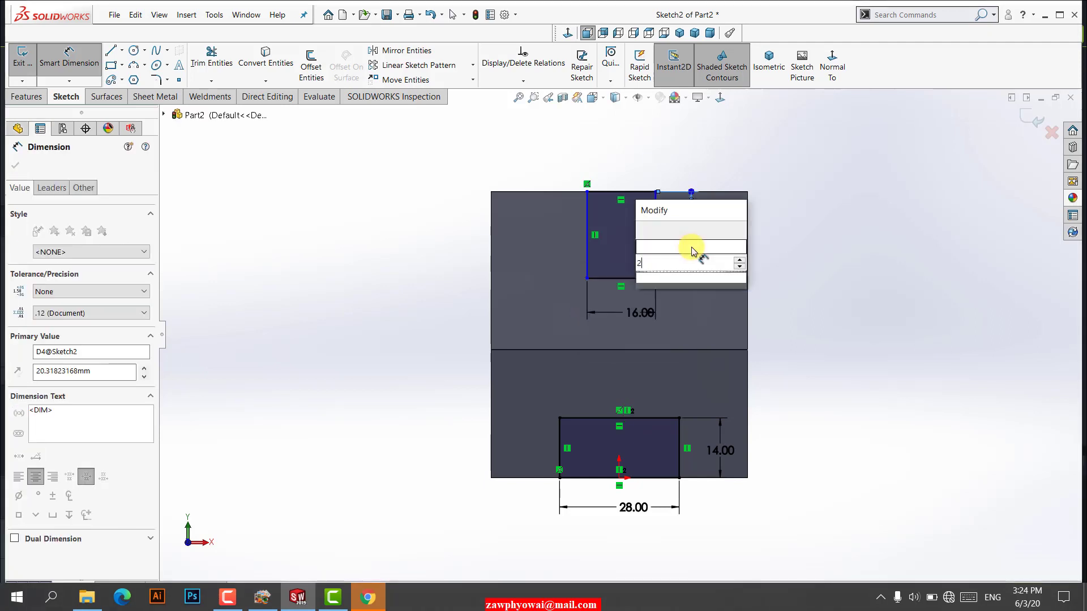
pyautogui.write('25')
pyautogui.press('Return')
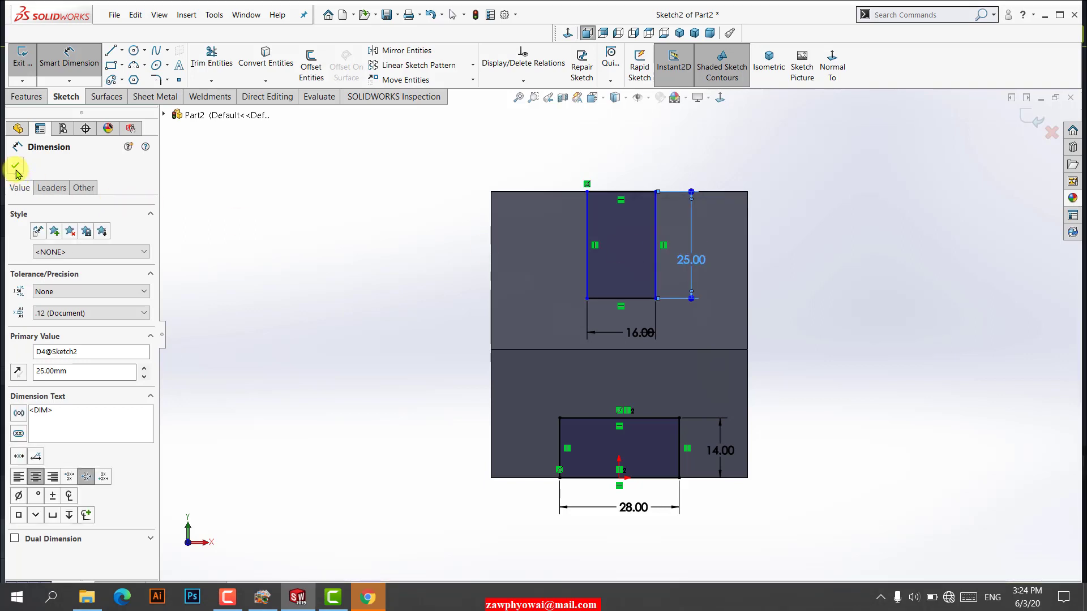
pyautogui.click(16, 170)
pyautogui.moveTo(613, 262); pyautogui.dragTo(595, 265)
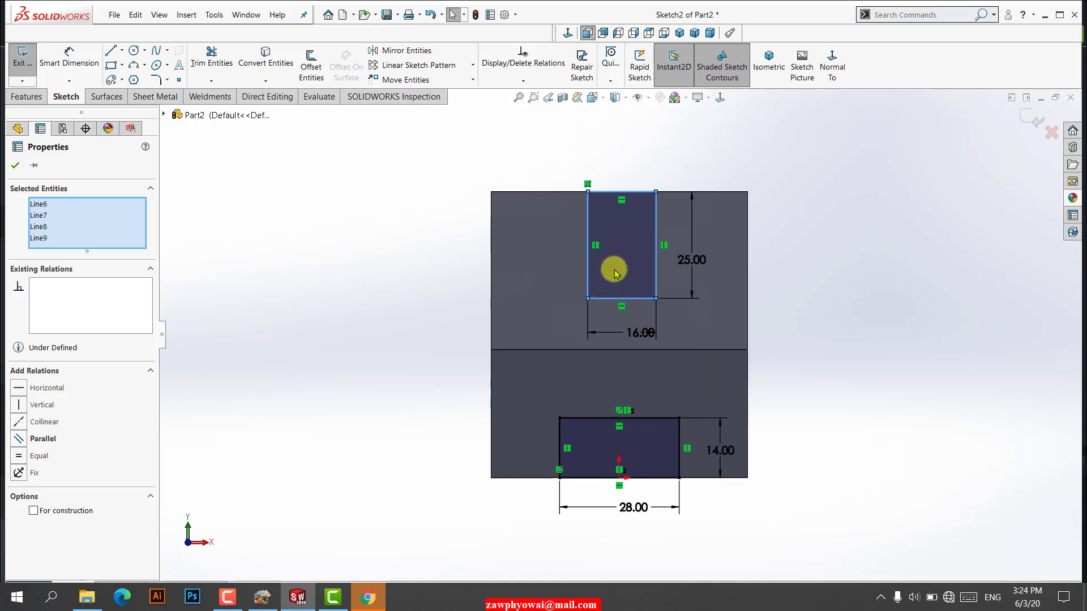
# Step: Draw a vertical centreline joining the upper rectangle's bottom midpoint to the lower rectangle's midpoint
pyautogui.click(118, 57)
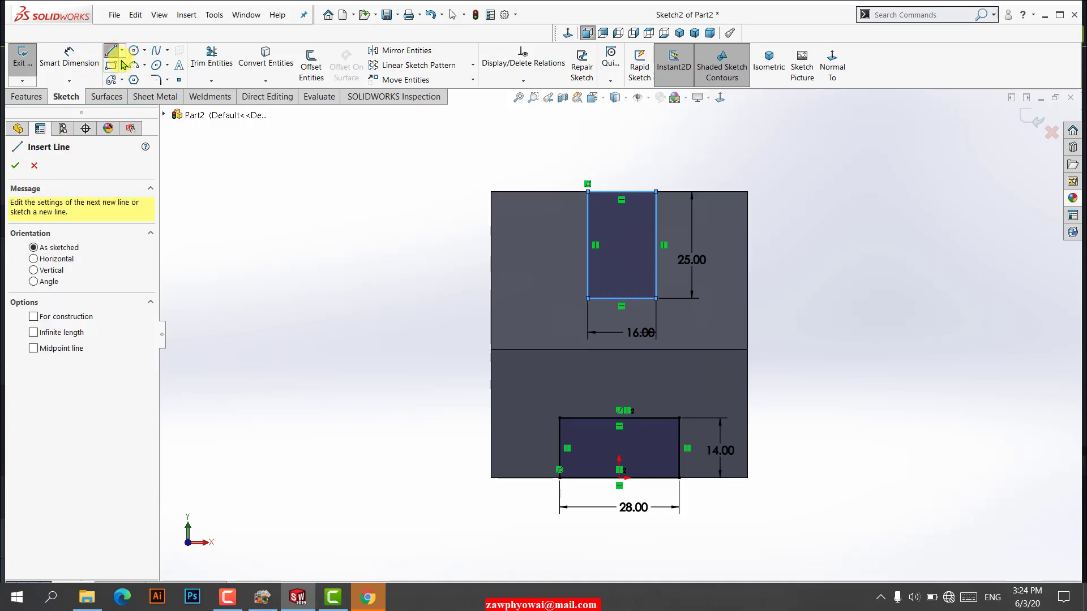
pyautogui.click(38, 168)
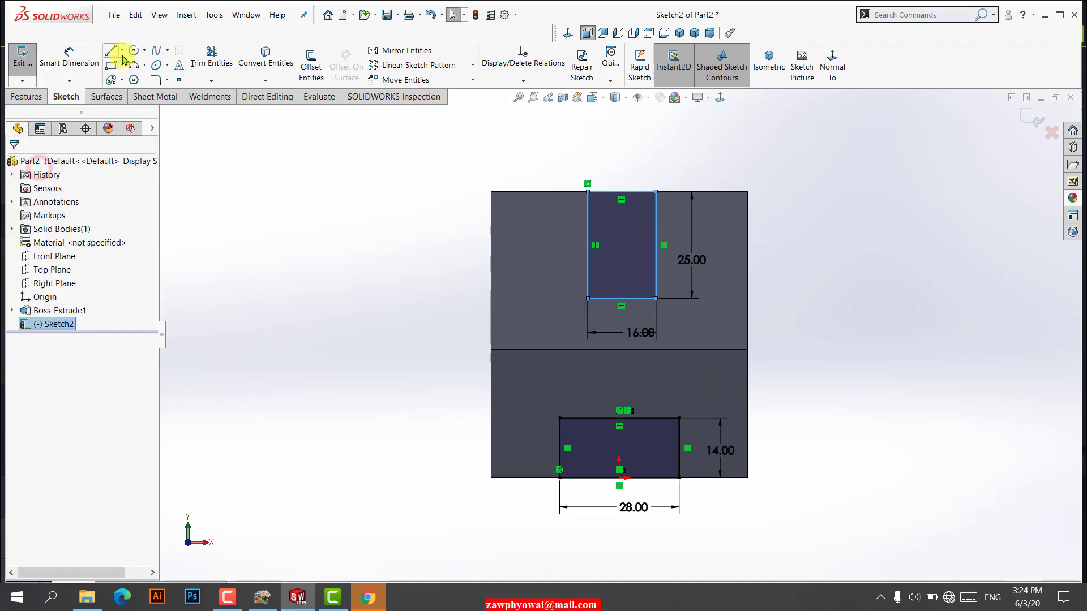
pyautogui.click(123, 52)
pyautogui.click(138, 81)
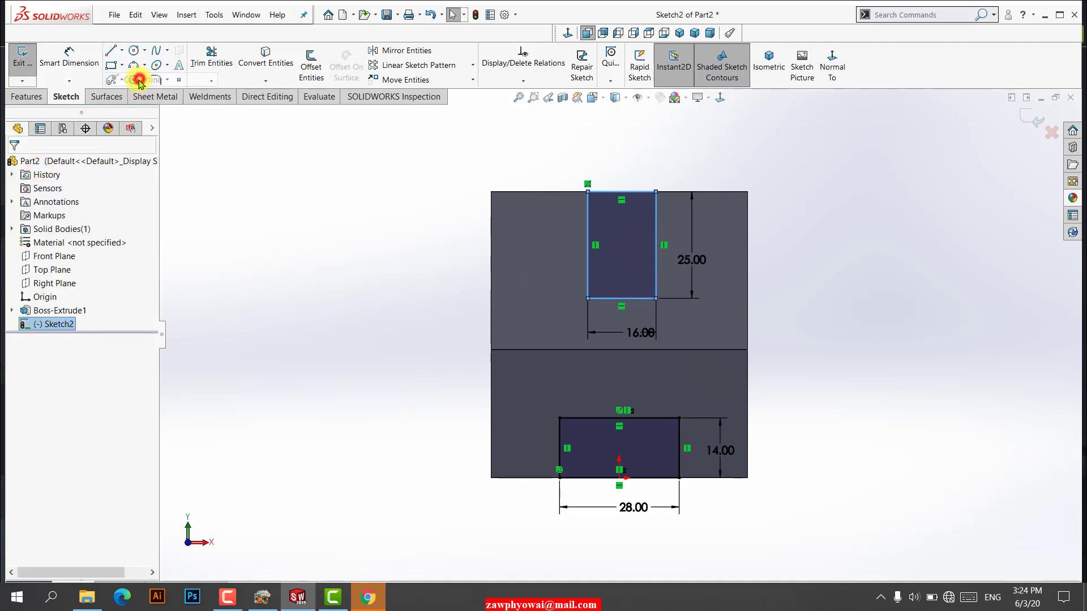
pyautogui.click(621, 300)
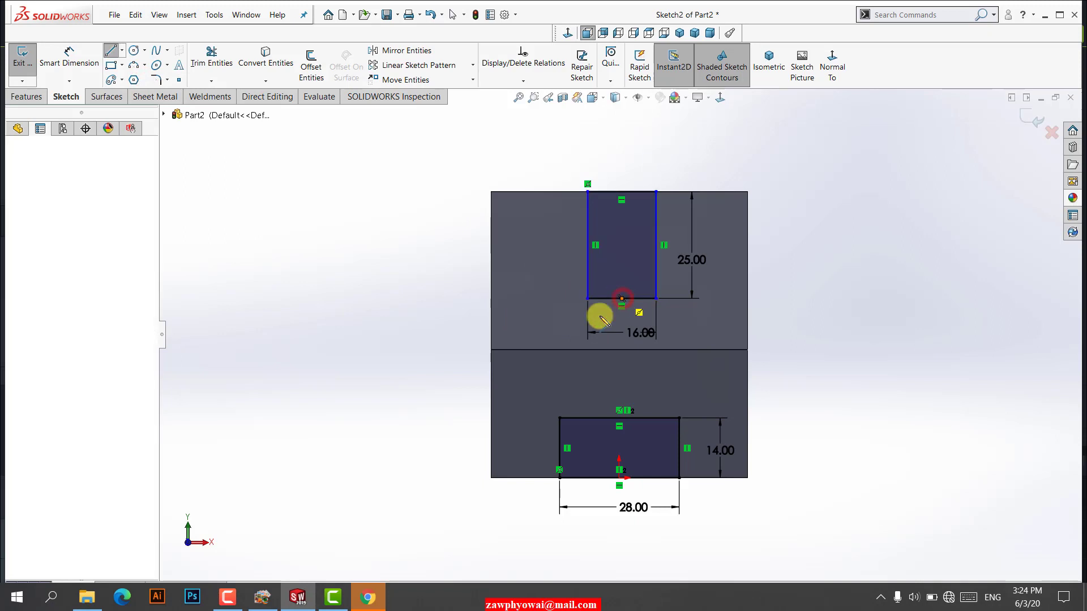
pyautogui.click(620, 481)
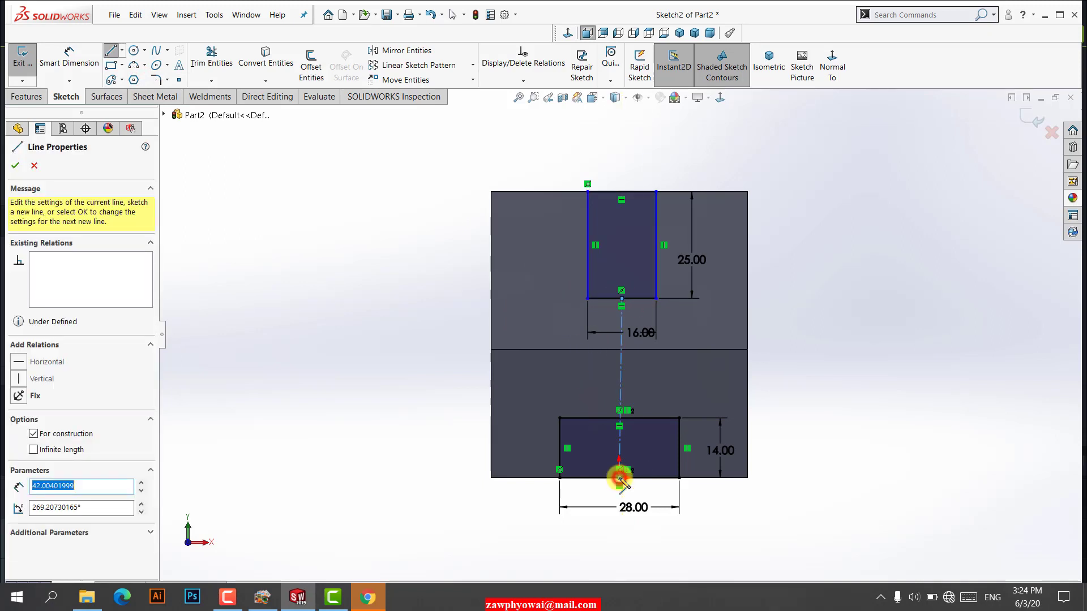
pyautogui.rightClick(343, 398)
pyautogui.click(359, 405)
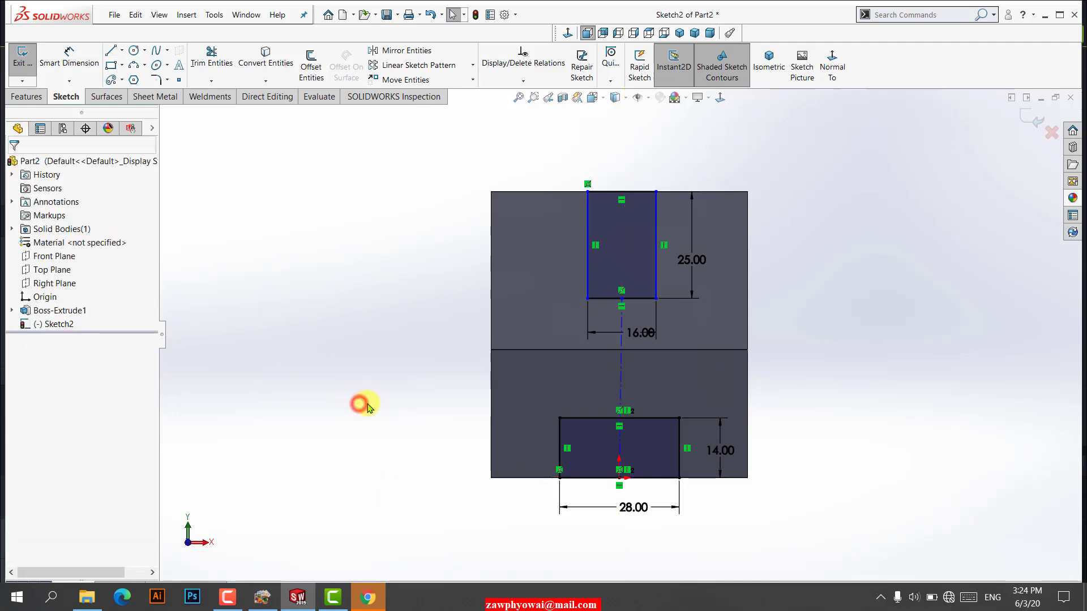
pyautogui.click(621, 380)
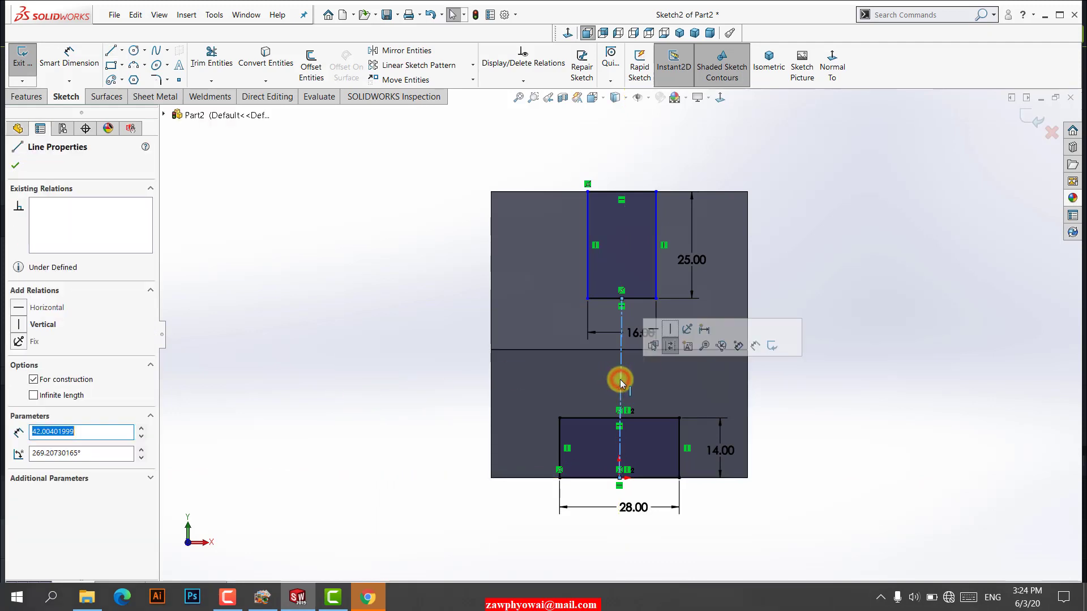
pyautogui.click(672, 330)
pyautogui.click(311, 341)
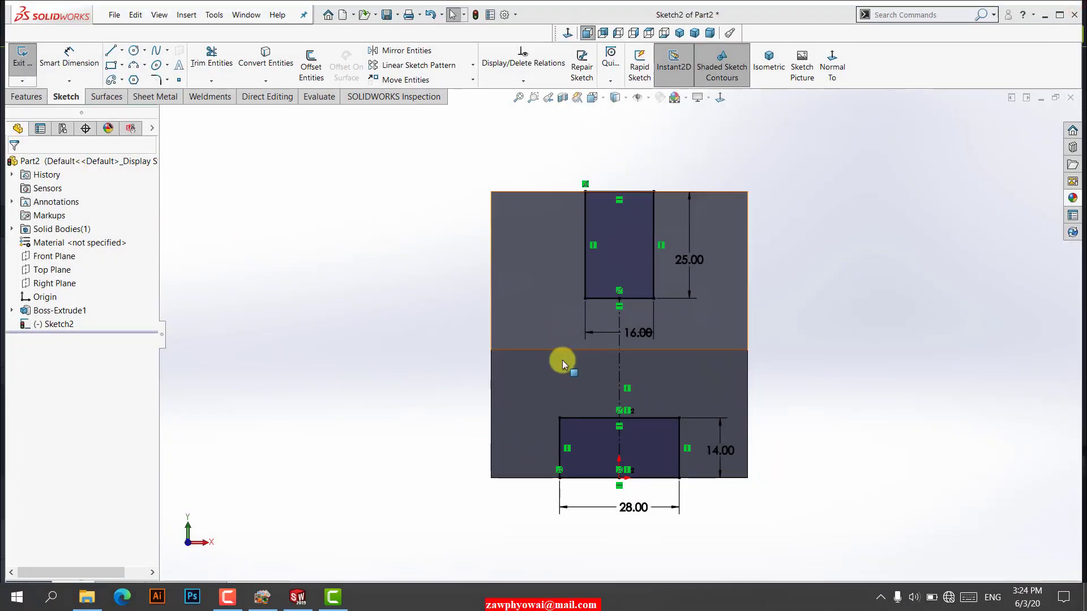
# Step: Set up an Extruded Cut of both rectangles with a Through All end condition, in isometric view
pyautogui.click(28, 96)
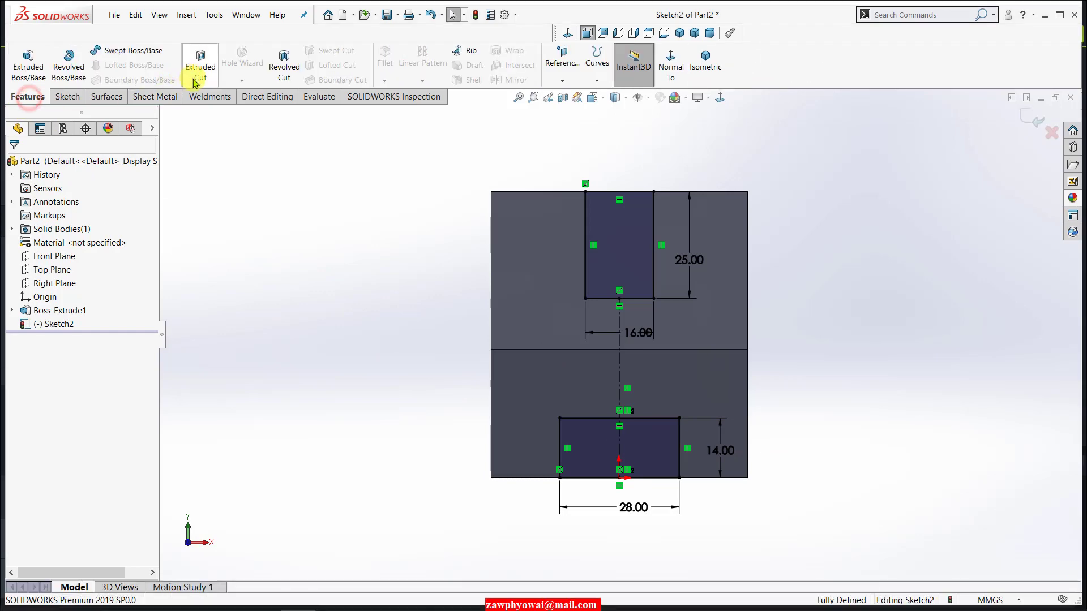
pyautogui.click(203, 68)
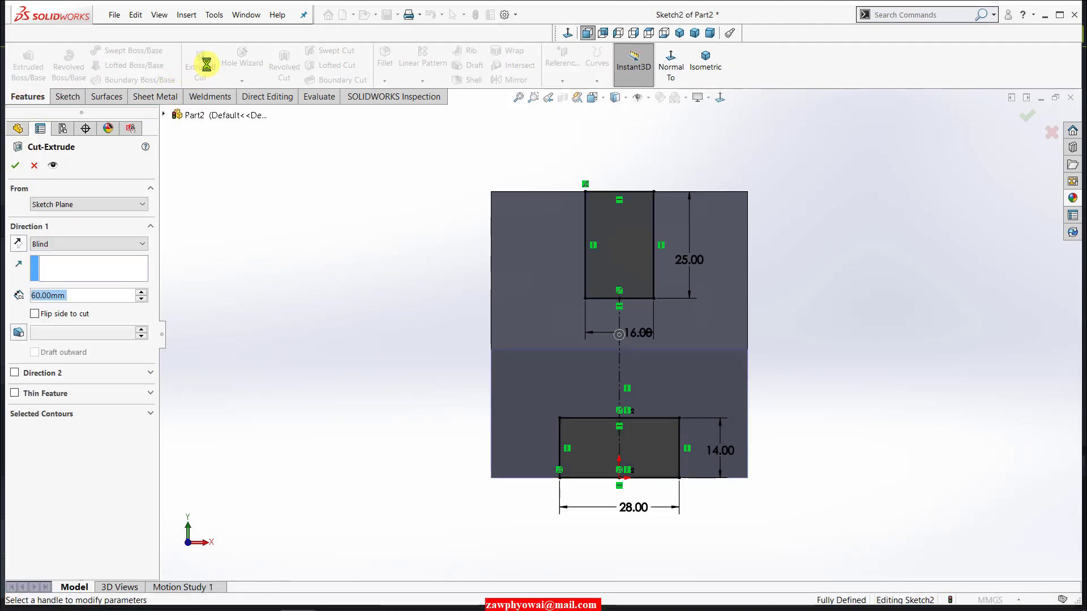
pyautogui.click(680, 32)
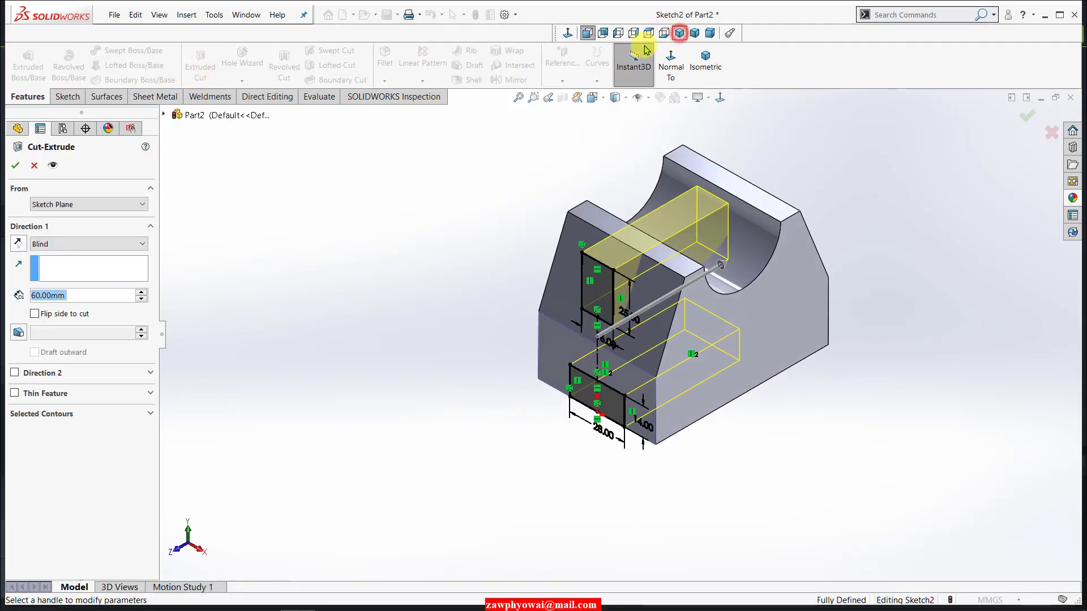
pyautogui.click(51, 247)
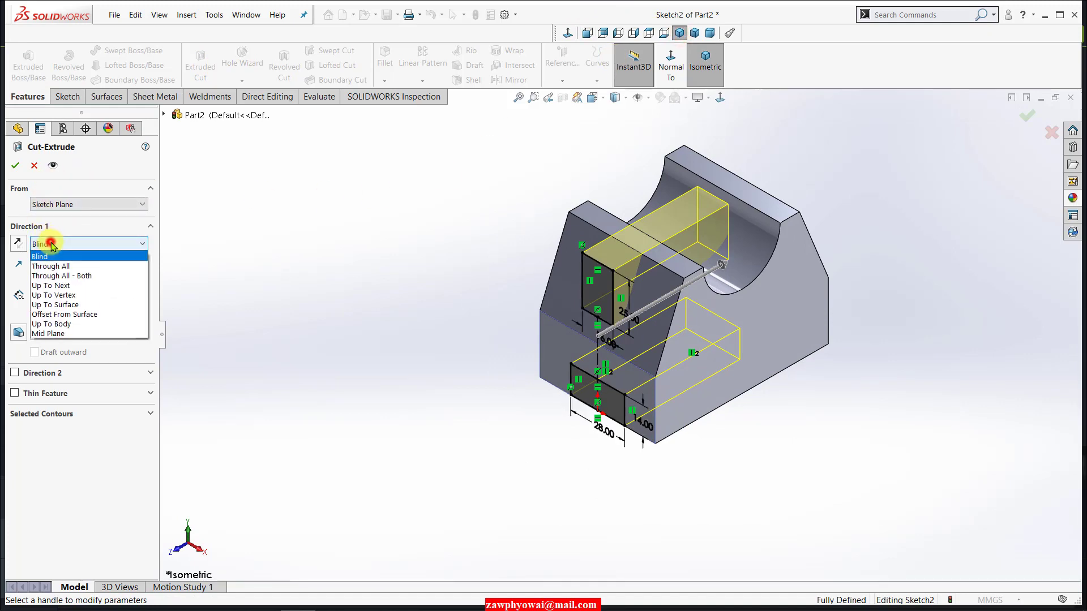
pyautogui.click(47, 257)
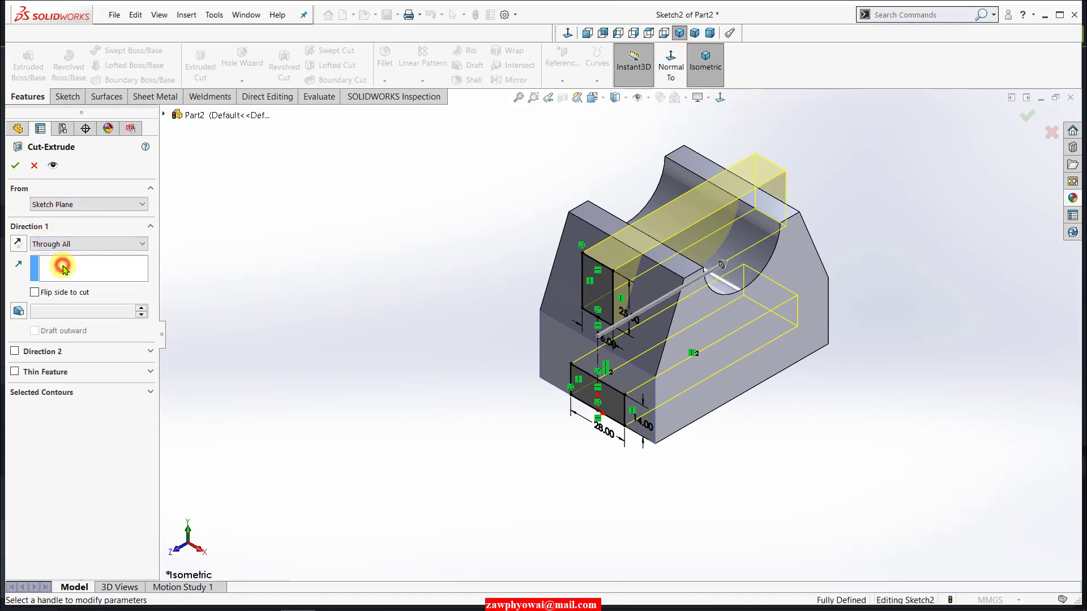
# Step: Confirm Cut-Extrude1, orbit the part, and select the cradle end face
pyautogui.click(15, 168)
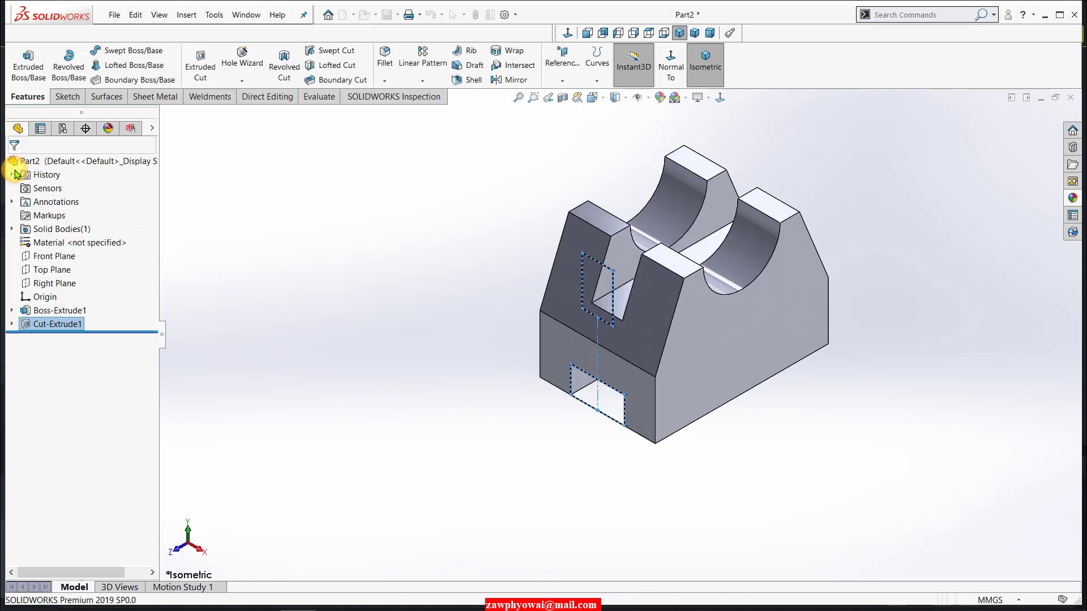
pyautogui.click(291, 374)
pyautogui.moveTo(424, 424); pyautogui.dragTo(449, 416, button='middle')
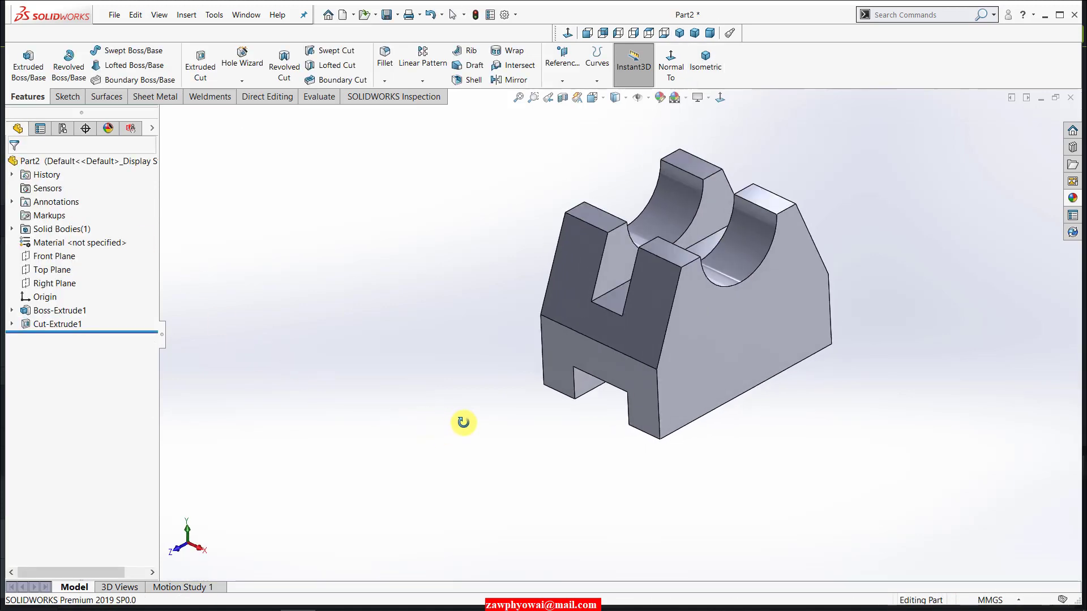
pyautogui.click(707, 308)
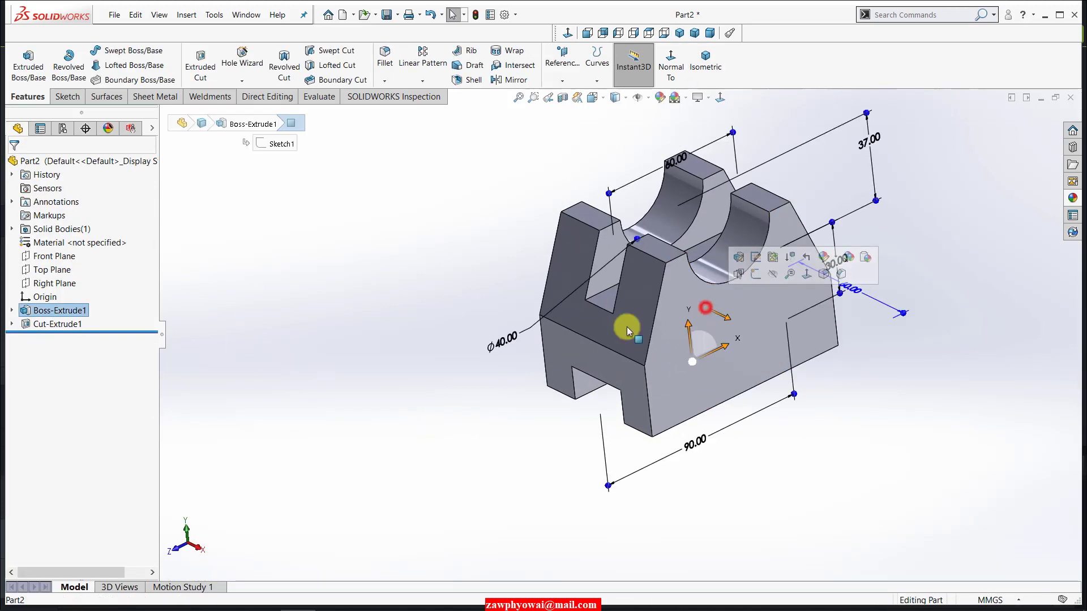
pyautogui.moveTo(528, 338); pyautogui.dragTo(594, 243, button='middle')
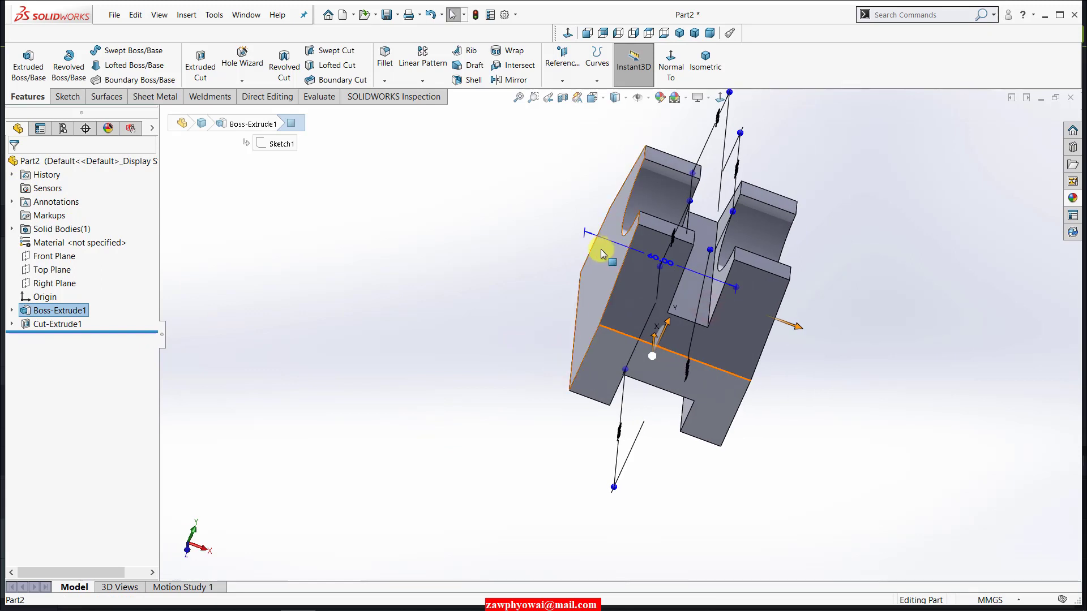
pyautogui.click(385, 450)
pyautogui.moveTo(417, 470); pyautogui.dragTo(357, 444, button='middle')
pyautogui.click(734, 321)
# Step: Create Sketch3 on the cradle face, view it Normal To, and check the Lesson 2 drawing in Acrobat
pyautogui.click(788, 284)
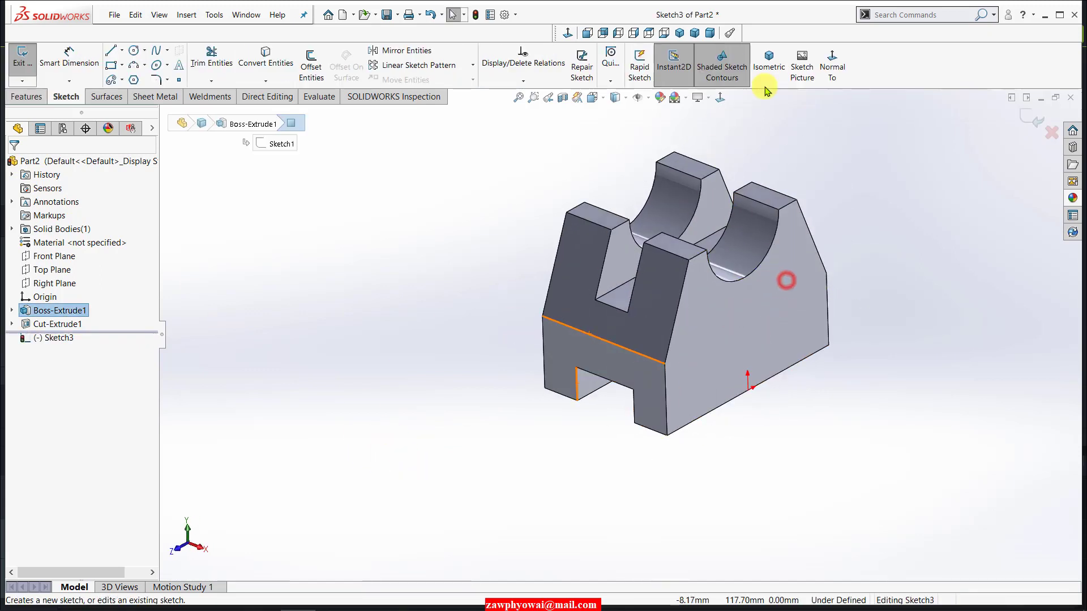
pyautogui.click(833, 60)
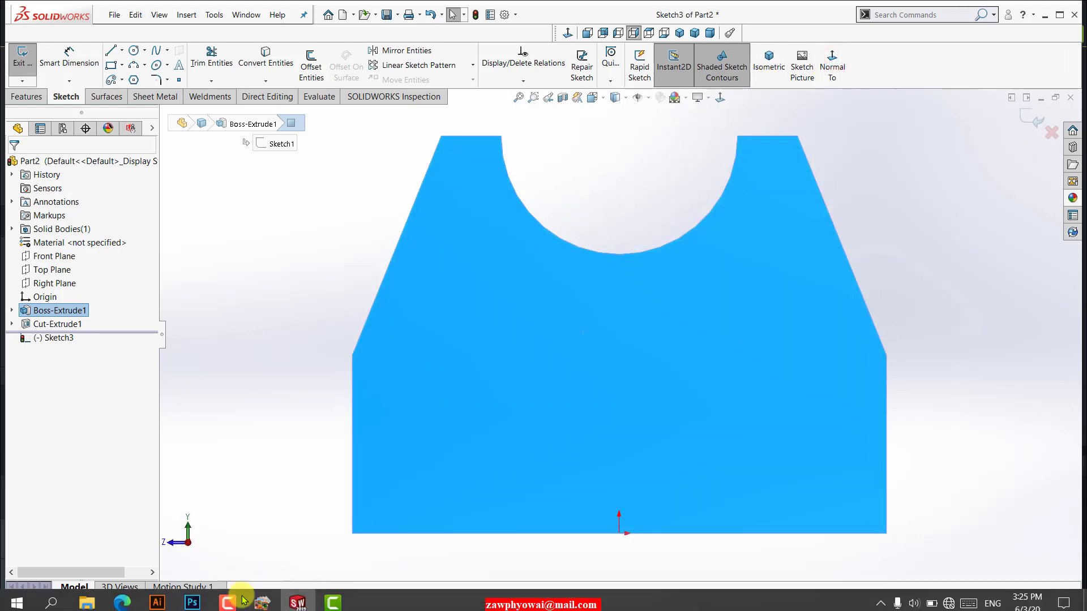
pyautogui.click(262, 599)
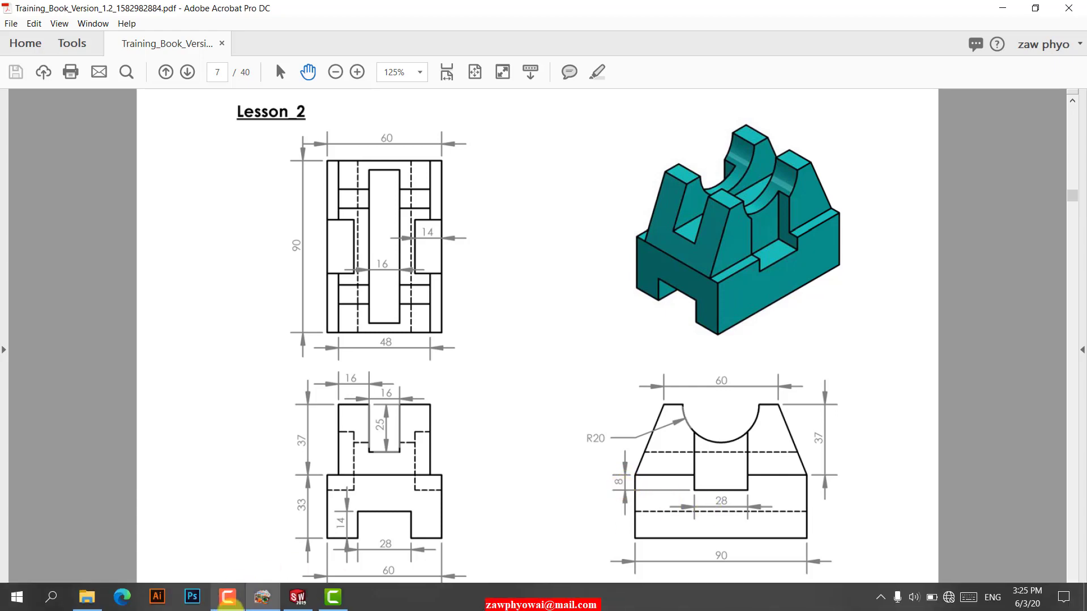
# Step: Back in SOLIDWORKS, draw a 60 mm horizontal centerline joining the cradle's top-left and top-right corners
pyautogui.click(298, 605)
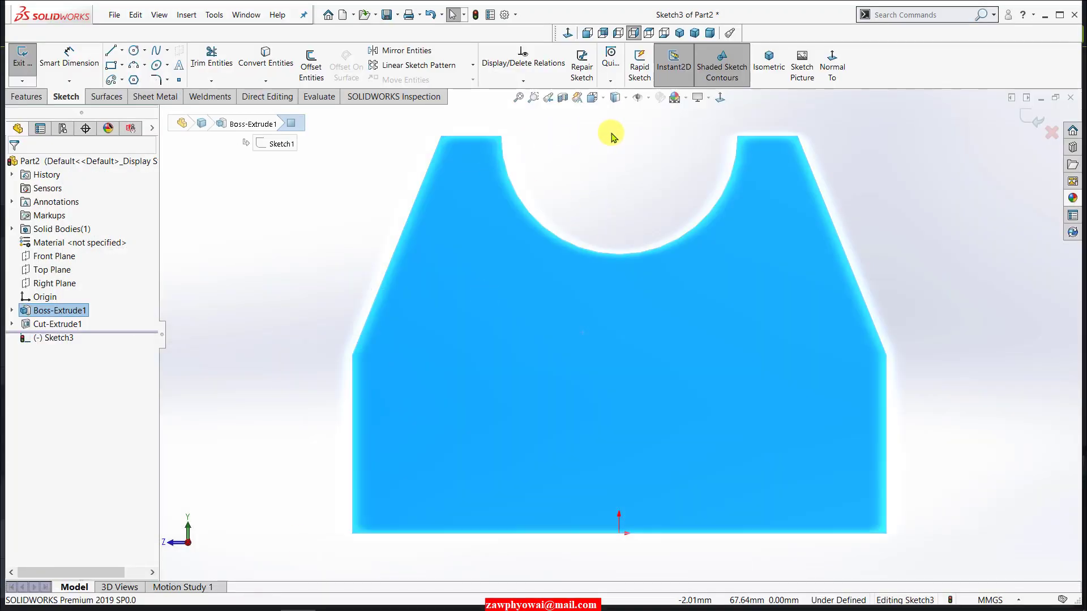
pyautogui.click(122, 54)
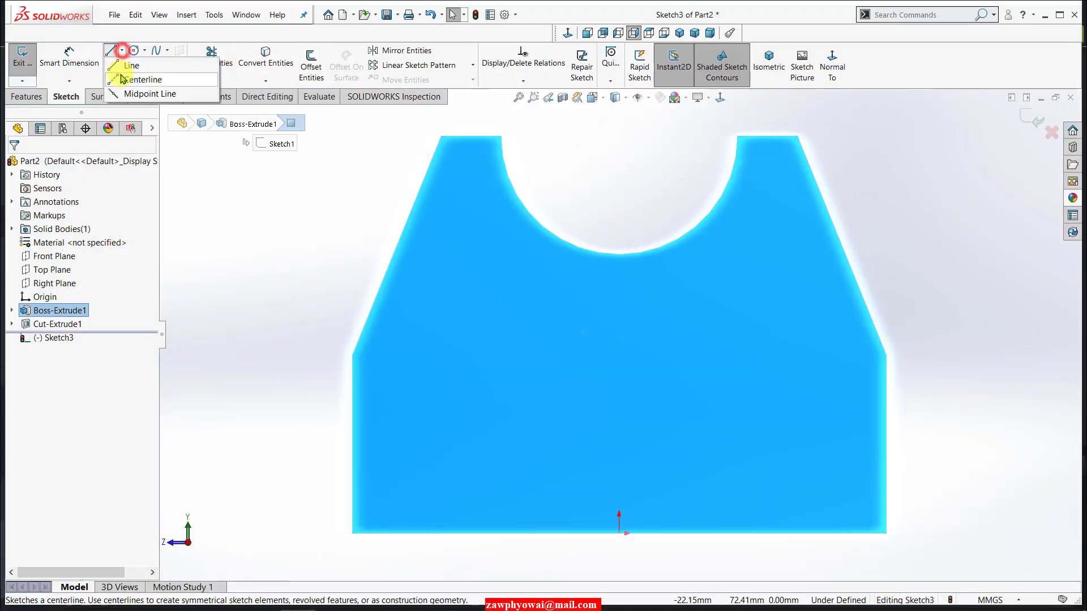
pyautogui.click(123, 77)
pyautogui.click(439, 136)
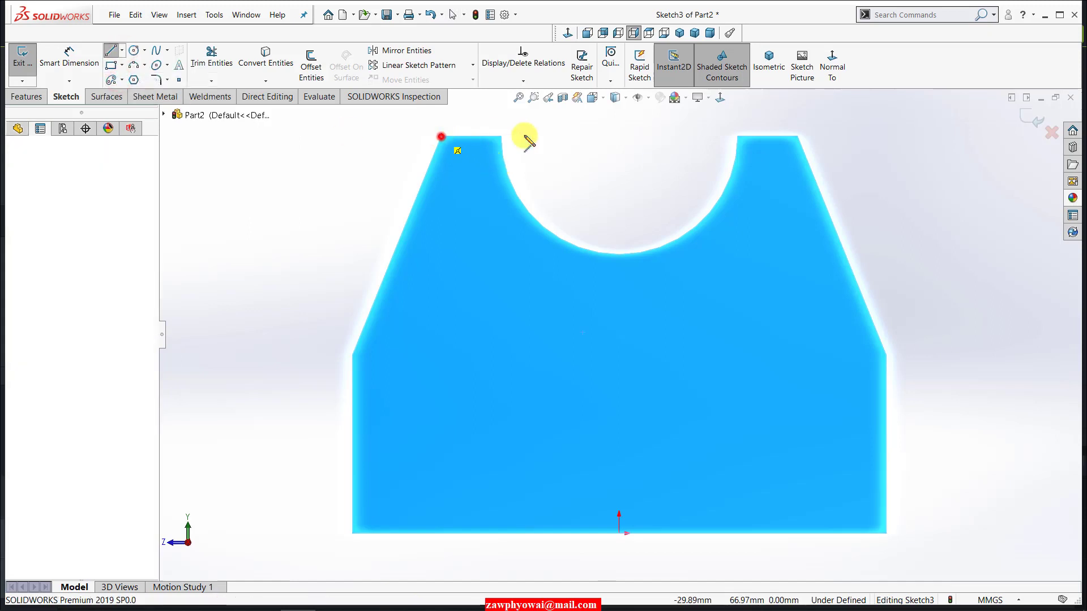
pyautogui.click(797, 136)
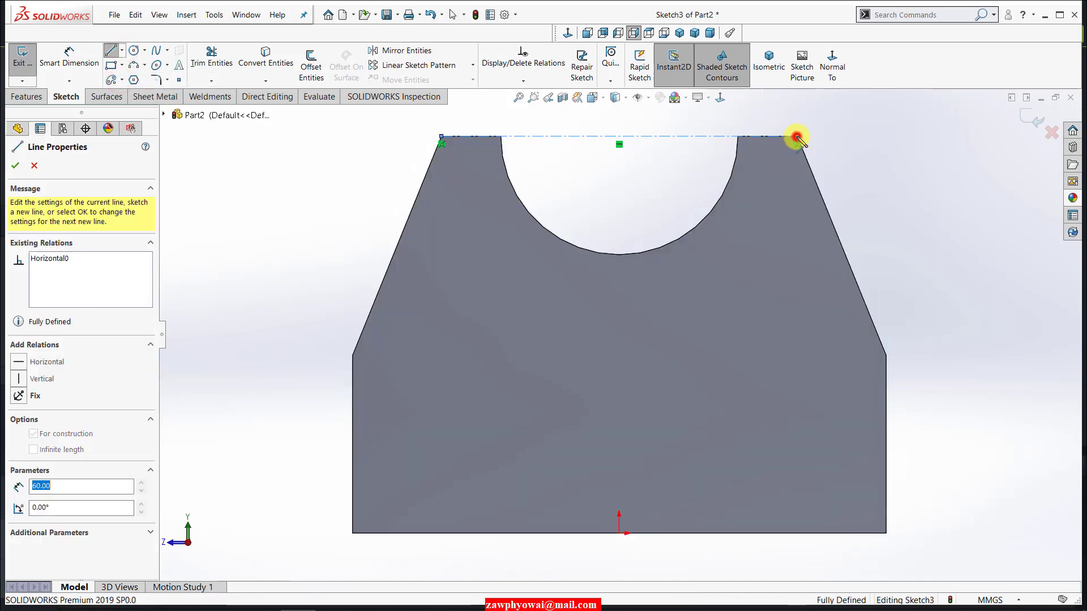
pyautogui.rightClick(798, 138)
pyautogui.click(811, 146)
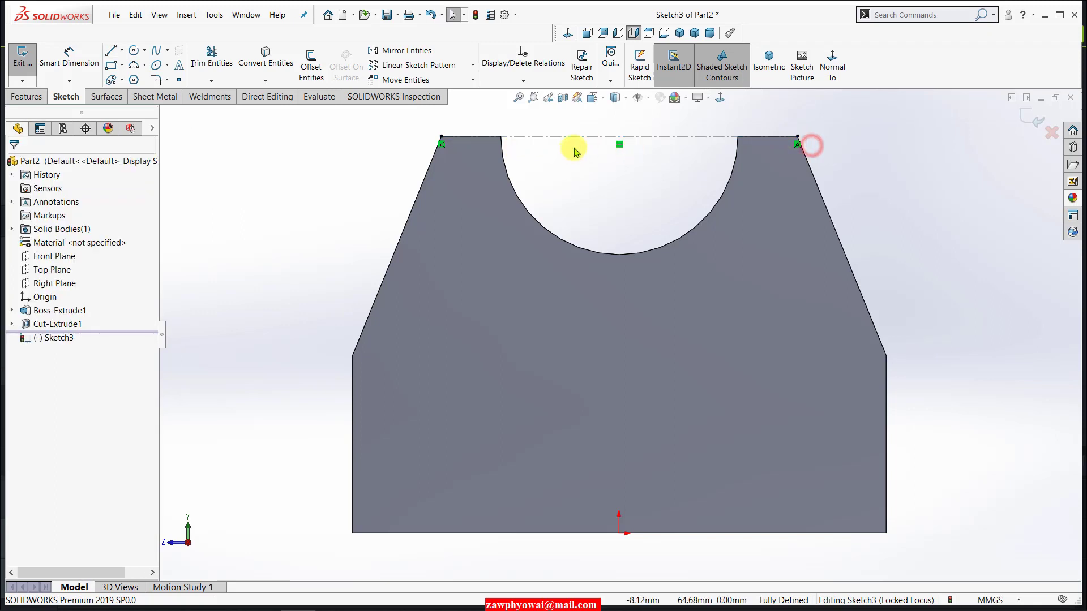
pyautogui.click(123, 50)
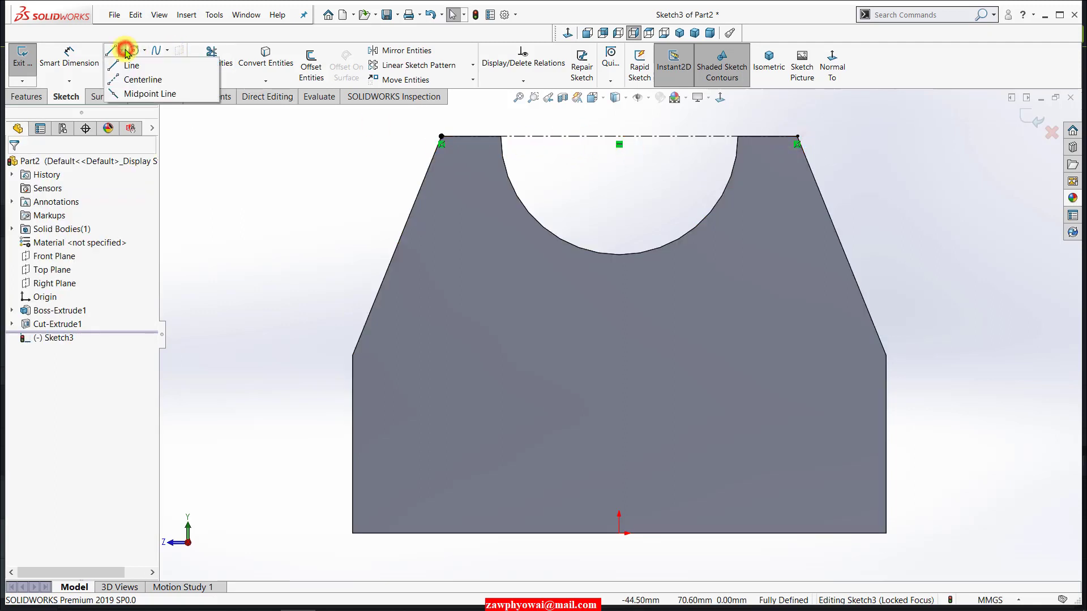
pyautogui.click(69, 81)
pyautogui.click(276, 176)
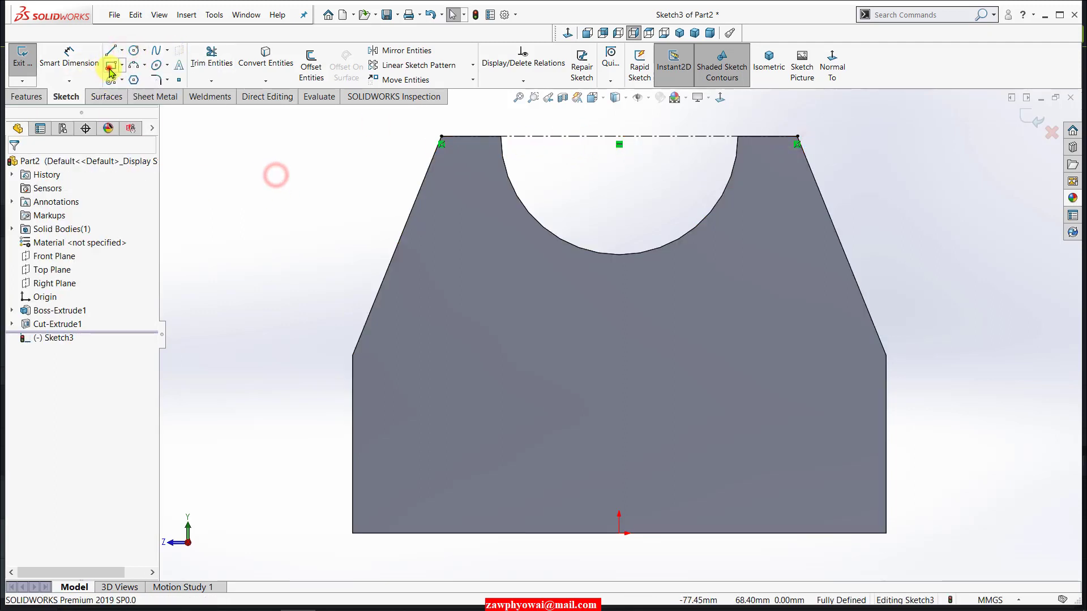
# Step: Draw a corner rectangle hanging from the top centerline down into the profile
pyautogui.click(110, 67)
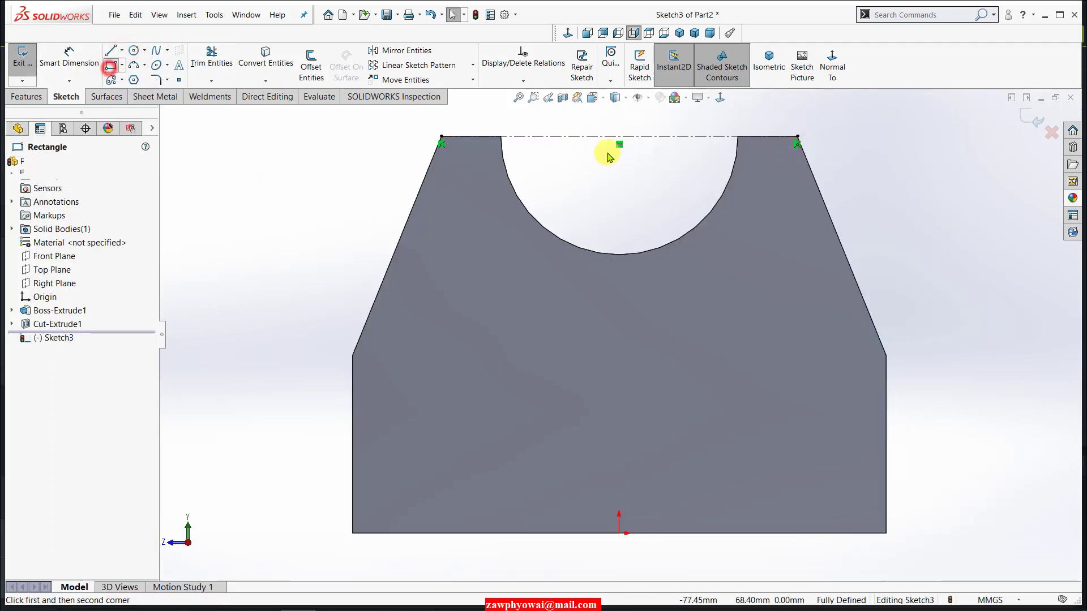
pyautogui.click(569, 136)
pyautogui.click(722, 402)
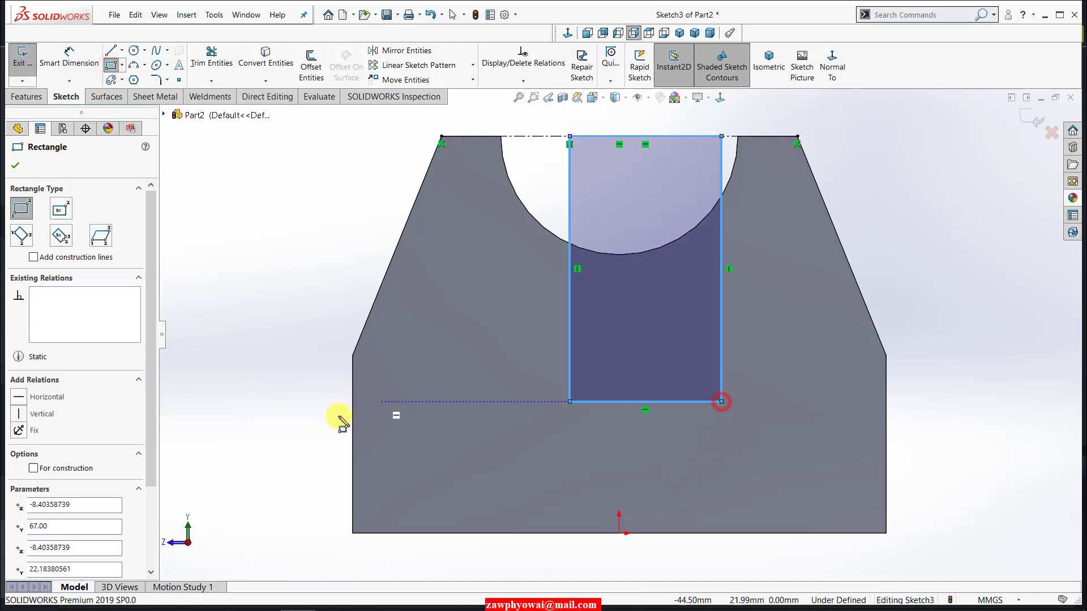
# Step: Dimension the rectangle 28 mm wide, its bottom 8 mm below the left slope's lower corner
pyautogui.press('d')
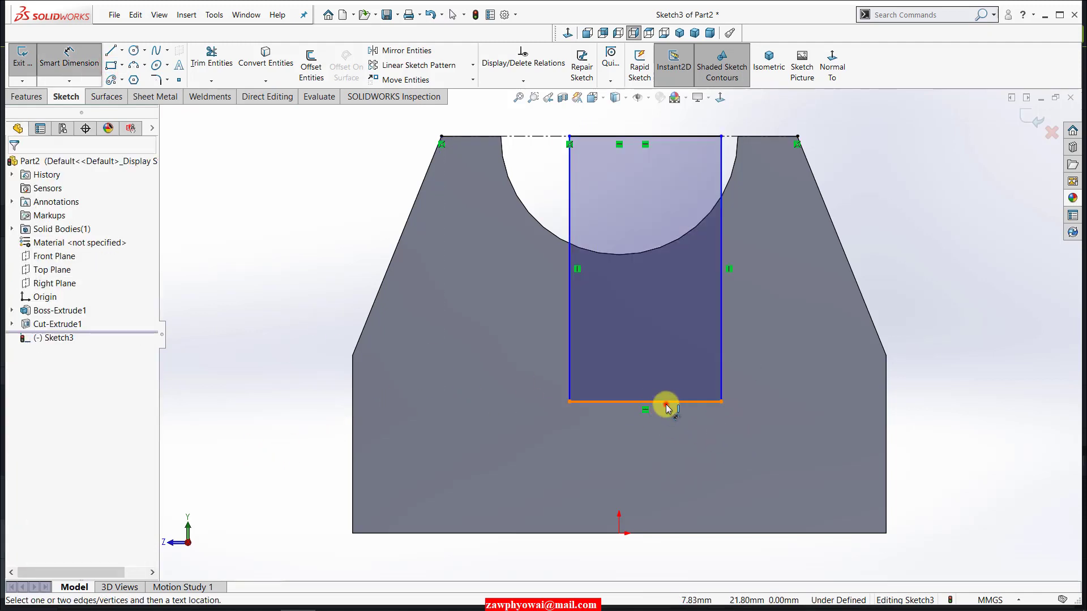
pyautogui.click(667, 404)
pyautogui.click(652, 436)
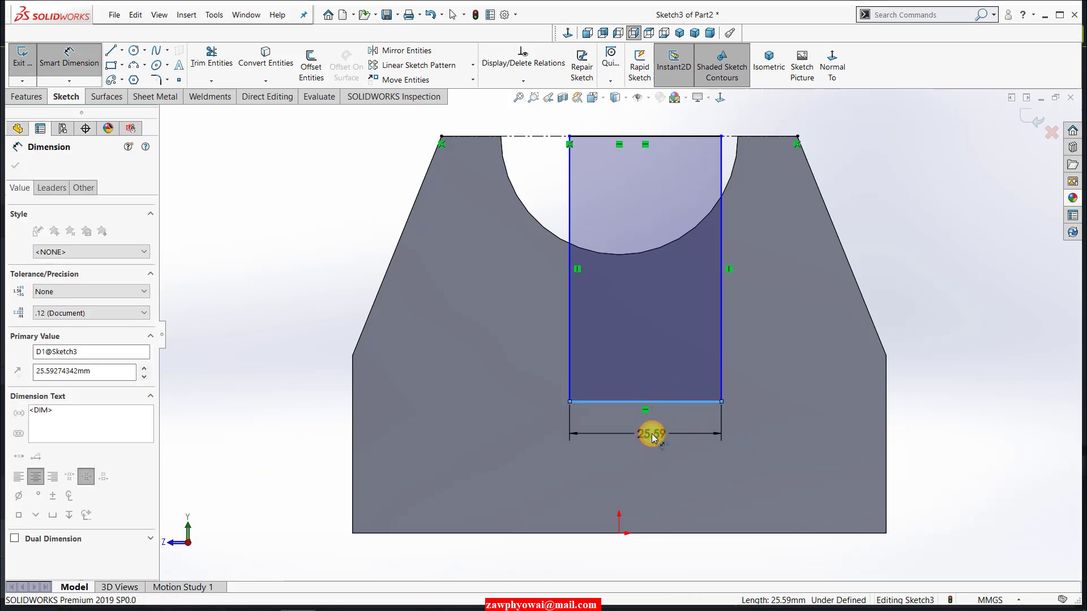
pyautogui.write('28')
pyautogui.press('Return')
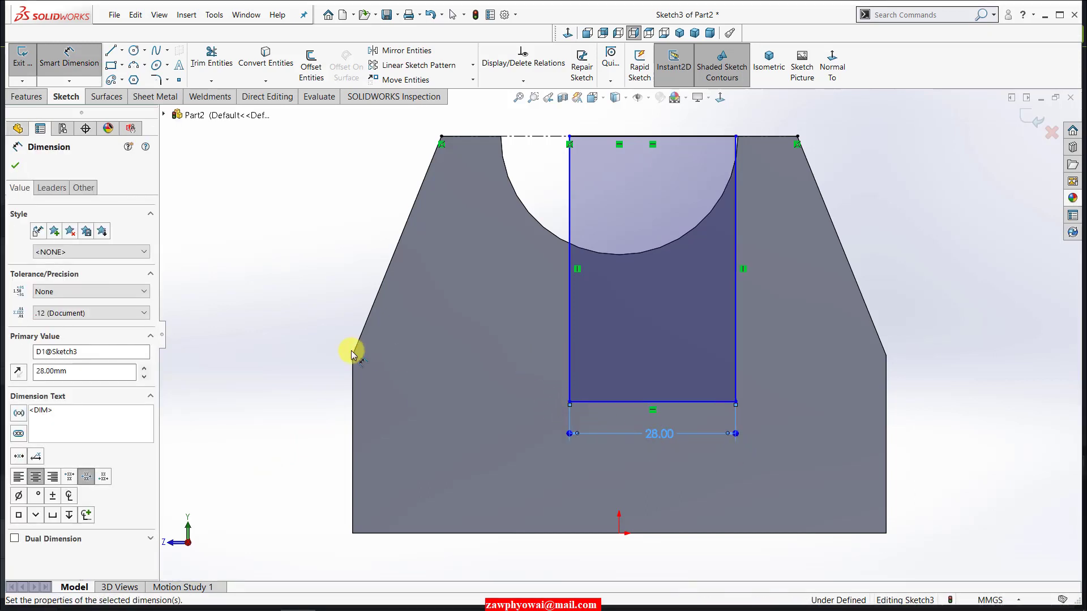
pyautogui.click(353, 357)
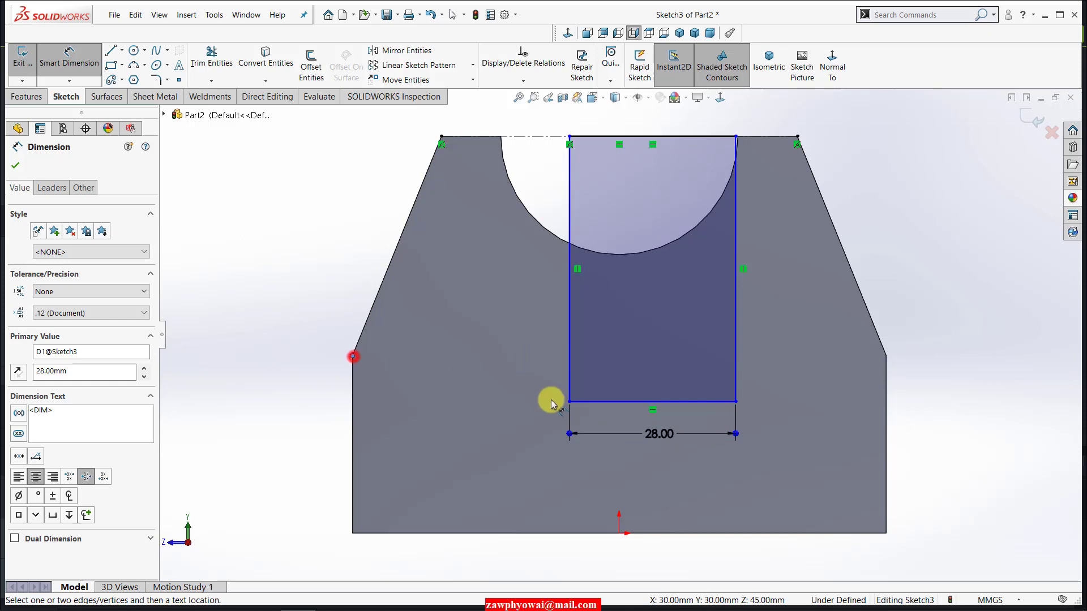
pyautogui.click(590, 401)
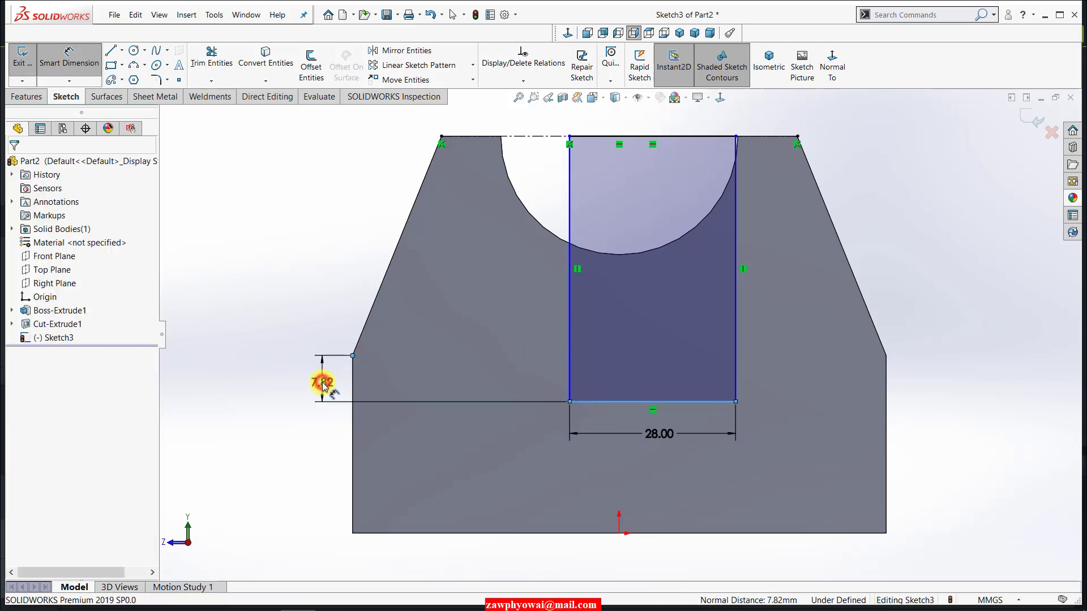
pyautogui.click(323, 384)
pyautogui.write('8.00mm')
pyautogui.press('Return')
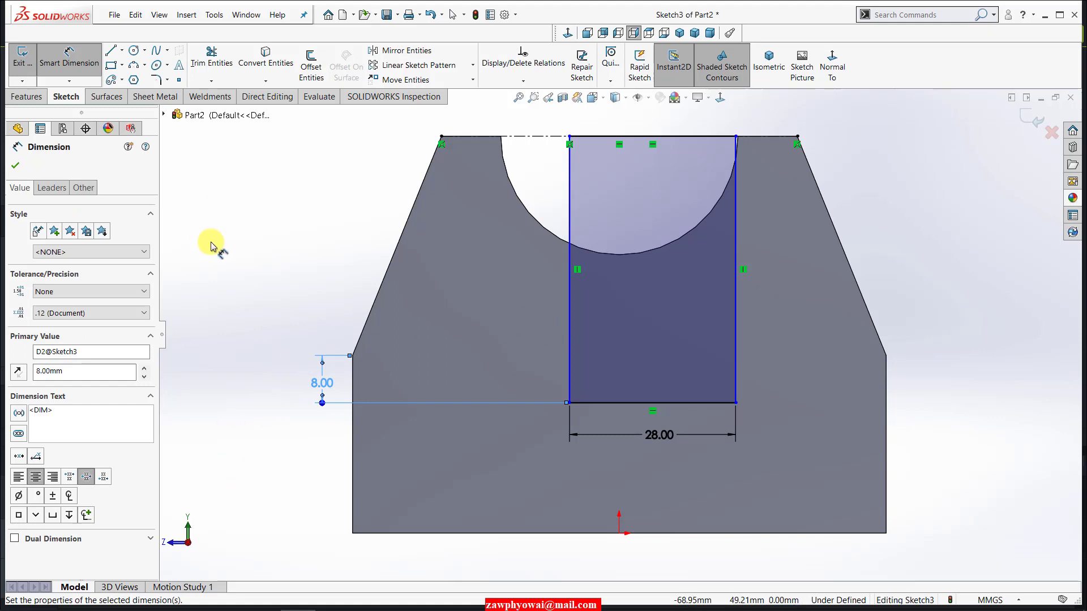
pyautogui.click(15, 167)
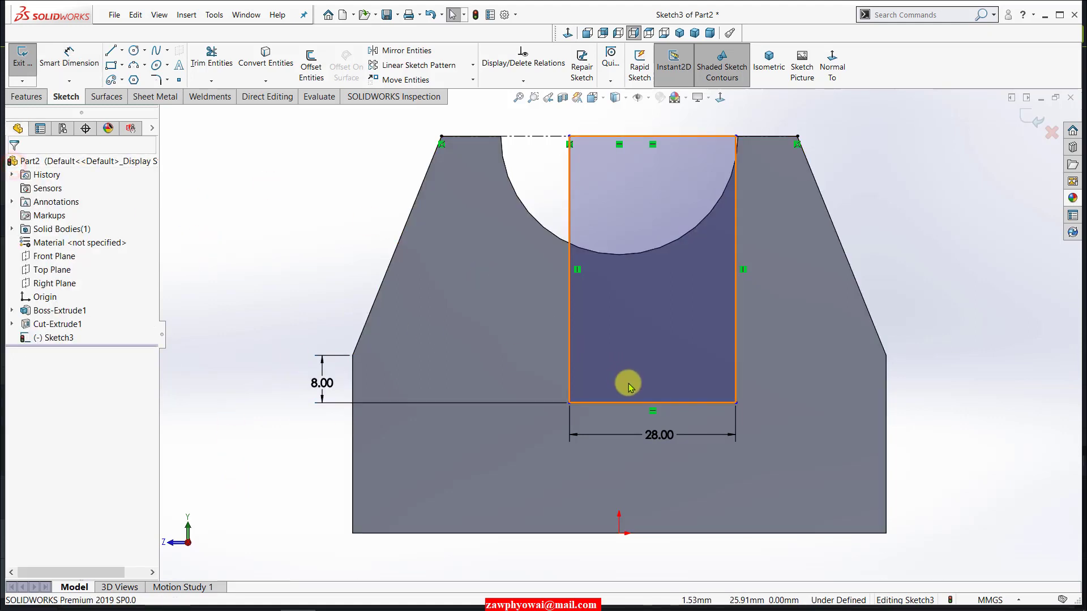
# Step: Draw a construction centerline from the rectangle's bottom-edge midpoint to the origin
pyautogui.click(122, 51)
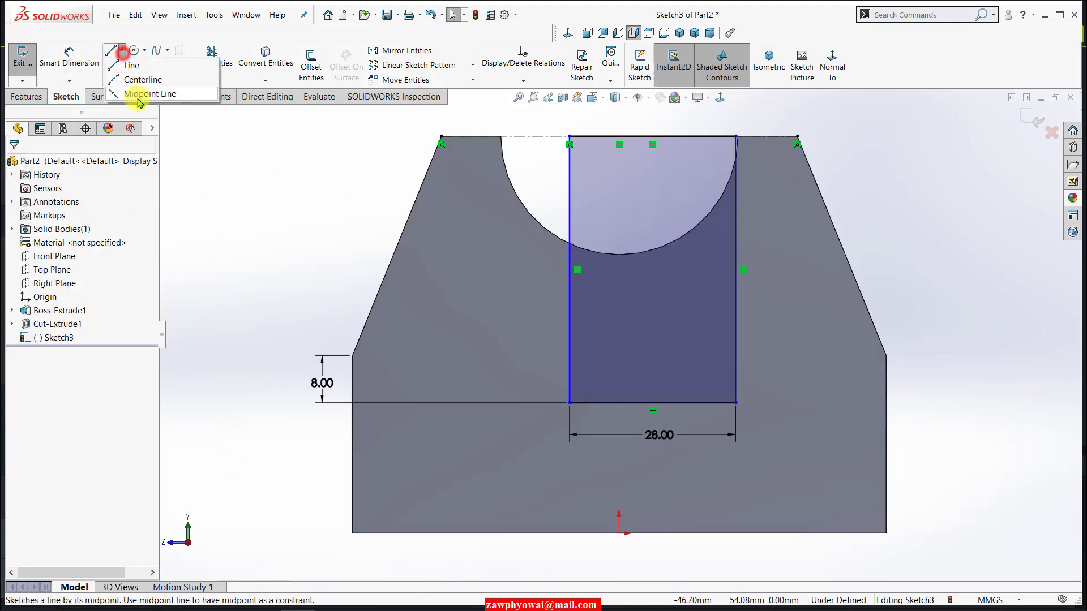
pyautogui.click(139, 77)
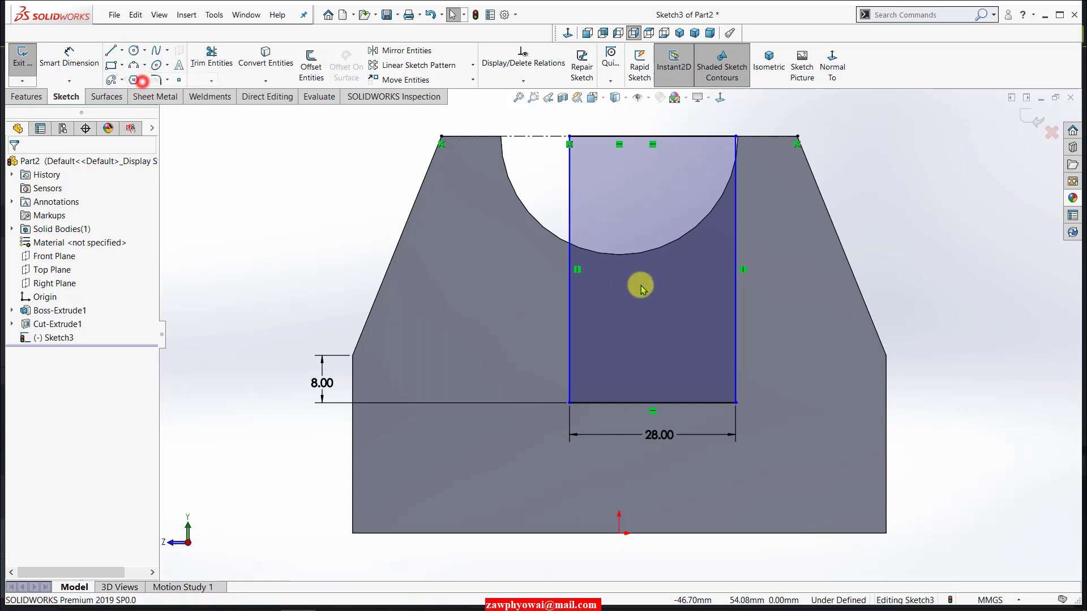
pyautogui.click(653, 403)
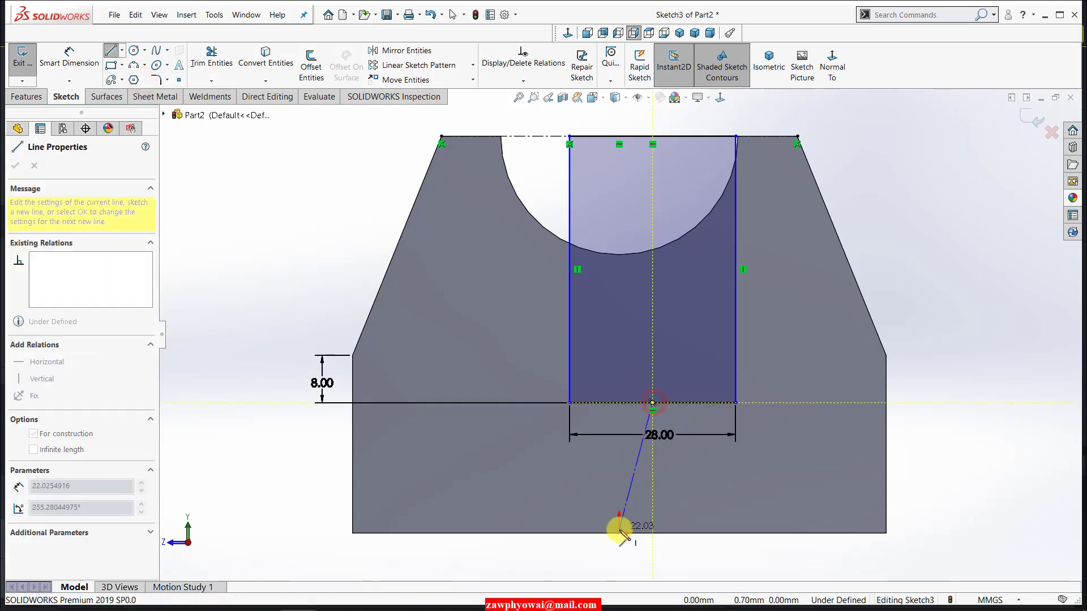
pyautogui.click(620, 534)
pyautogui.rightClick(620, 533)
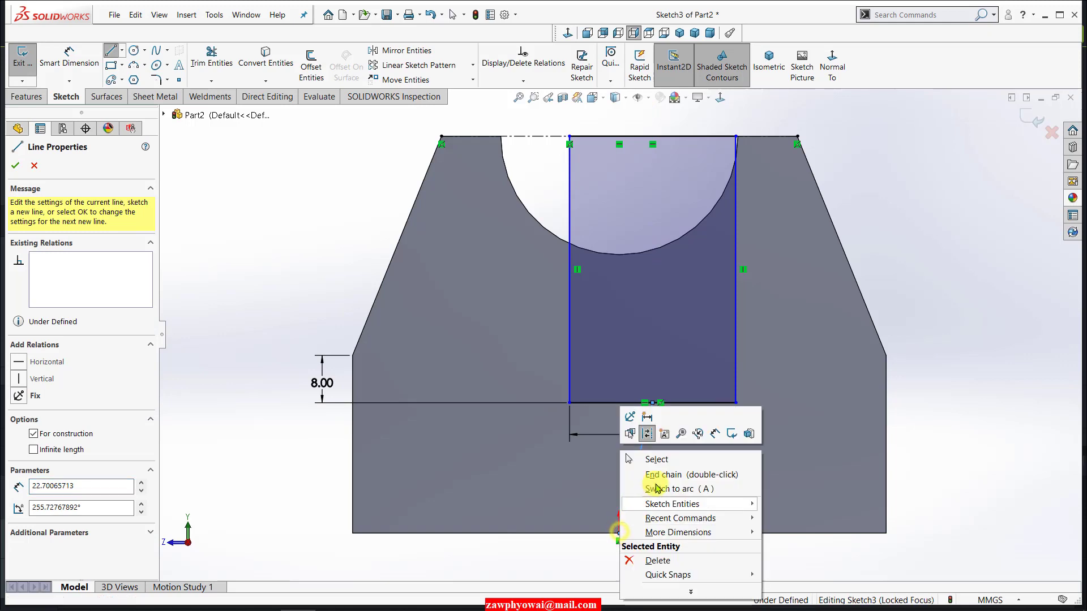
pyautogui.click(661, 465)
pyautogui.press('Escape')
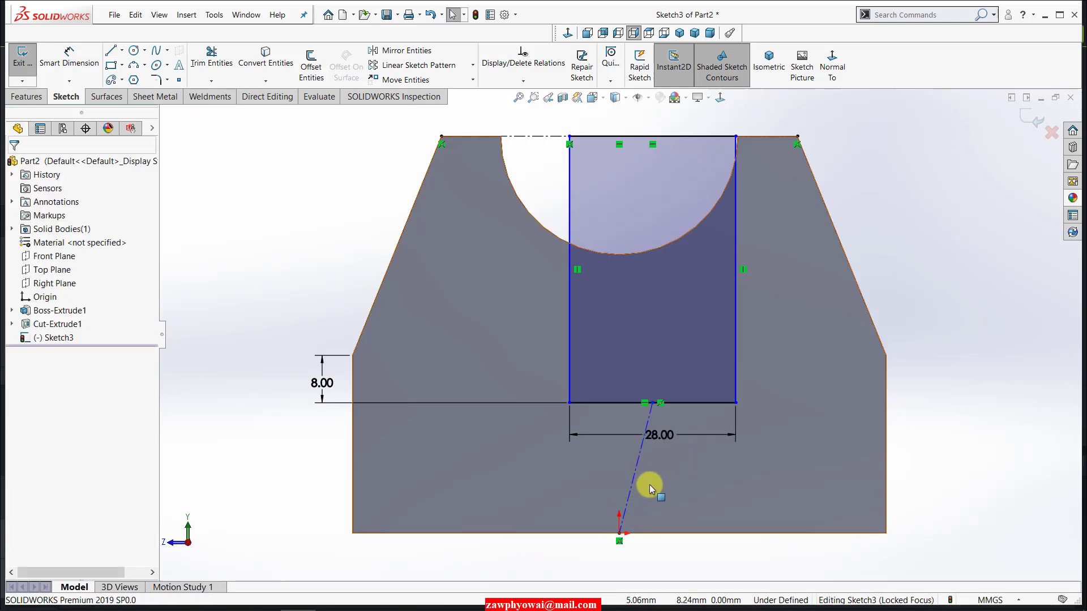
# Step: Make the new centerline vertical so Sketch3 becomes fully defined
pyautogui.click(630, 481)
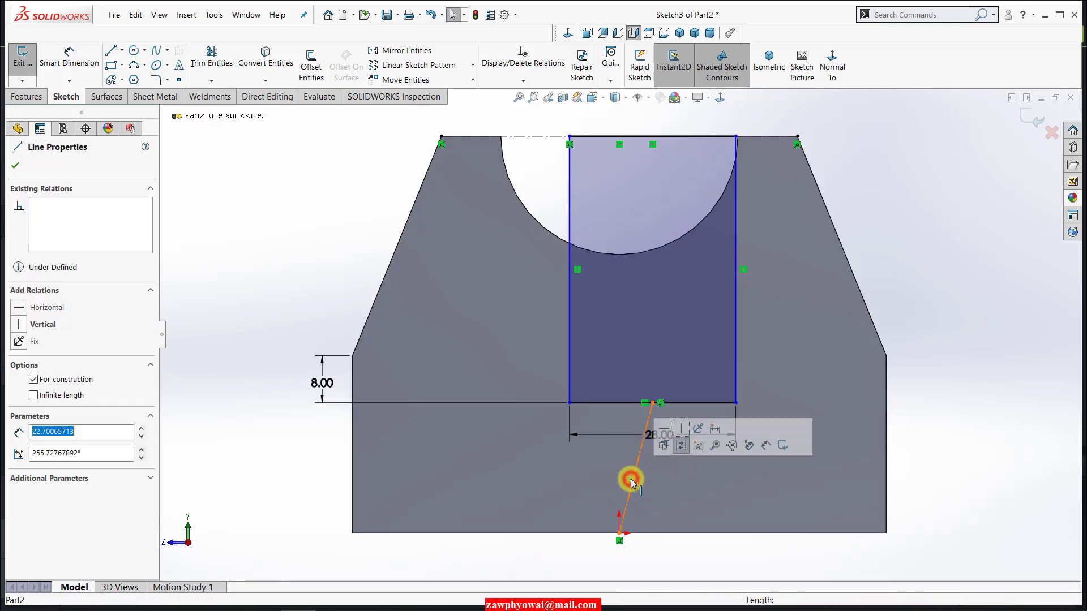
pyautogui.click(681, 430)
pyautogui.click(302, 284)
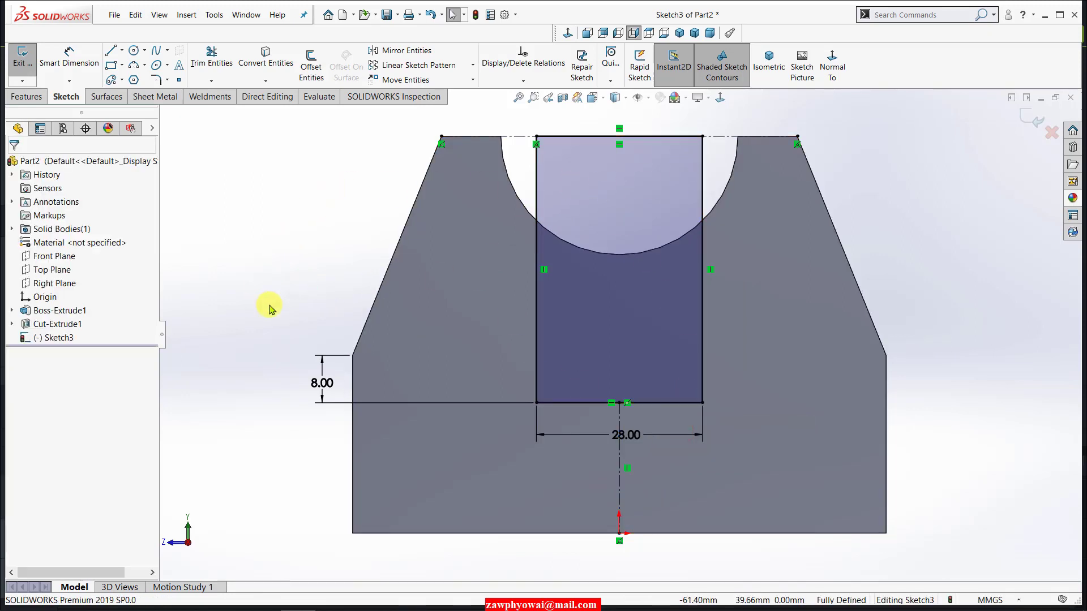
# Step: In isometric view, start an Extruded Cut of the rectangle after checking the reference drawing
pyautogui.click(18, 99)
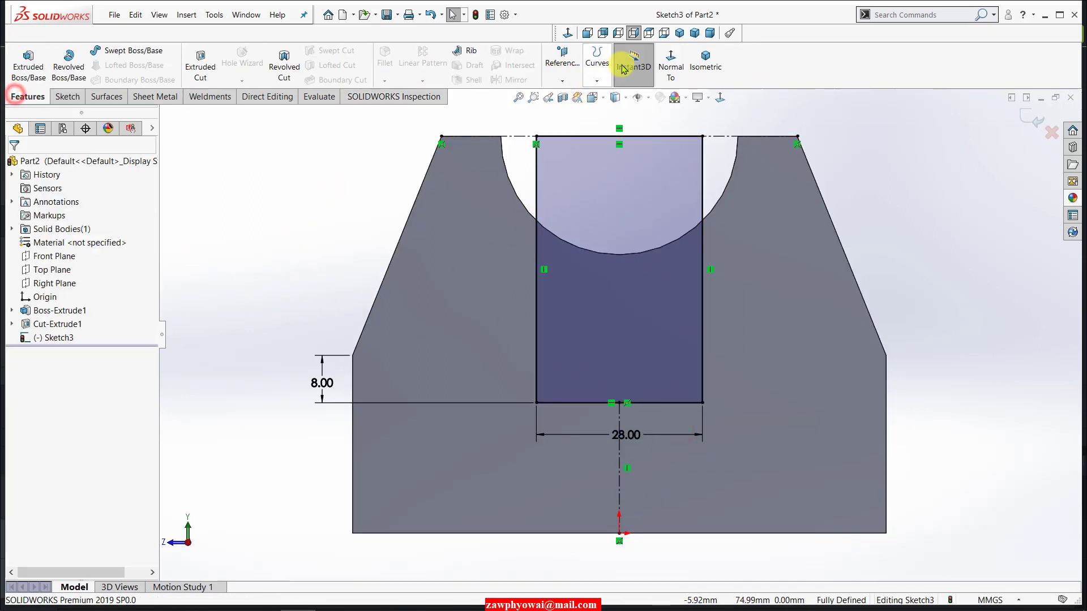
pyautogui.click(680, 34)
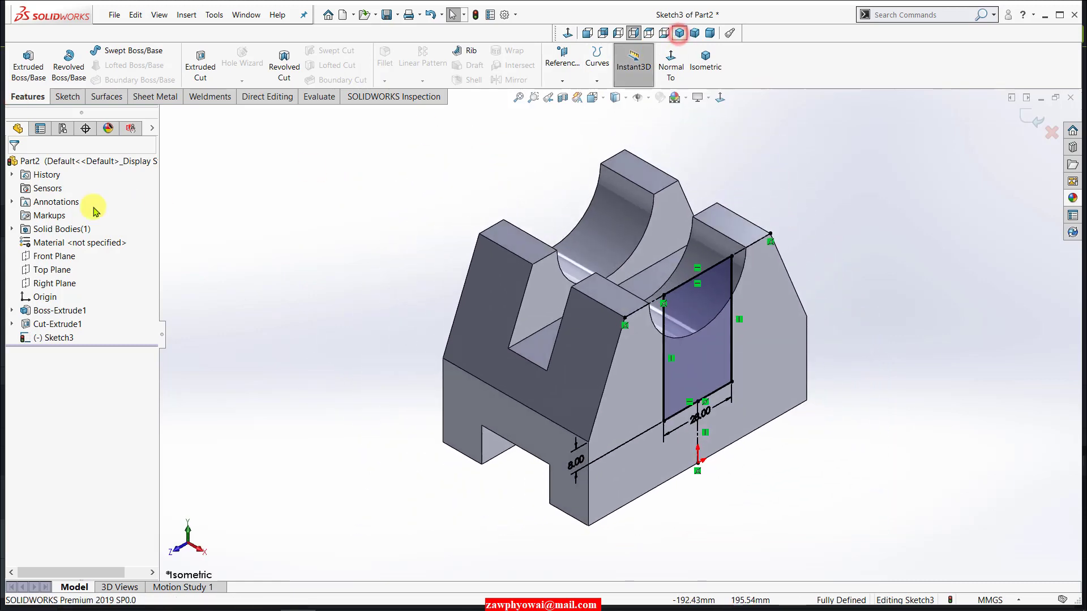
pyautogui.click(202, 70)
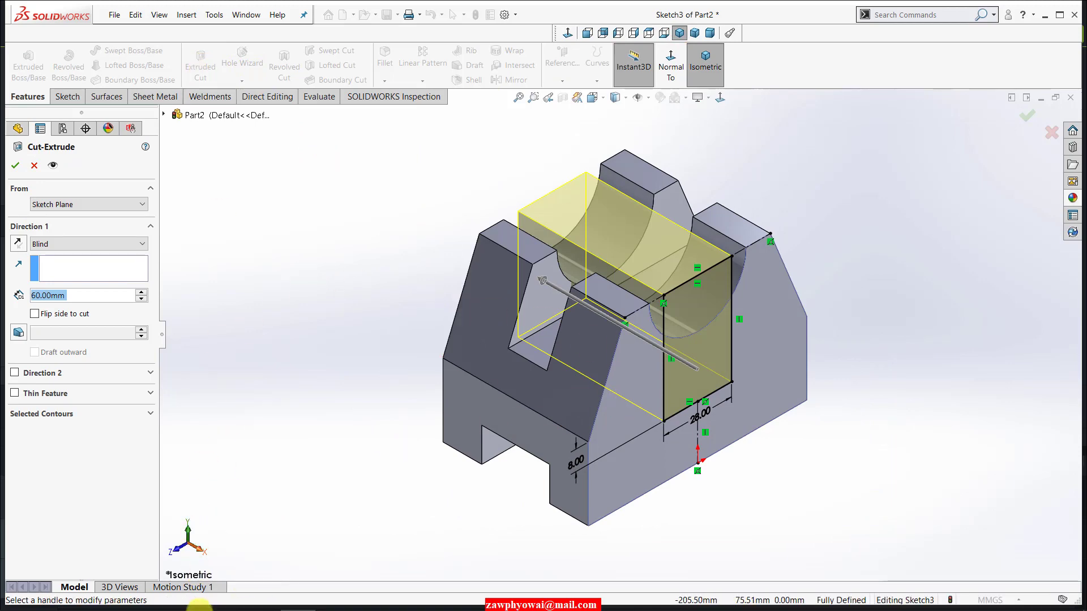
pyautogui.click(262, 597)
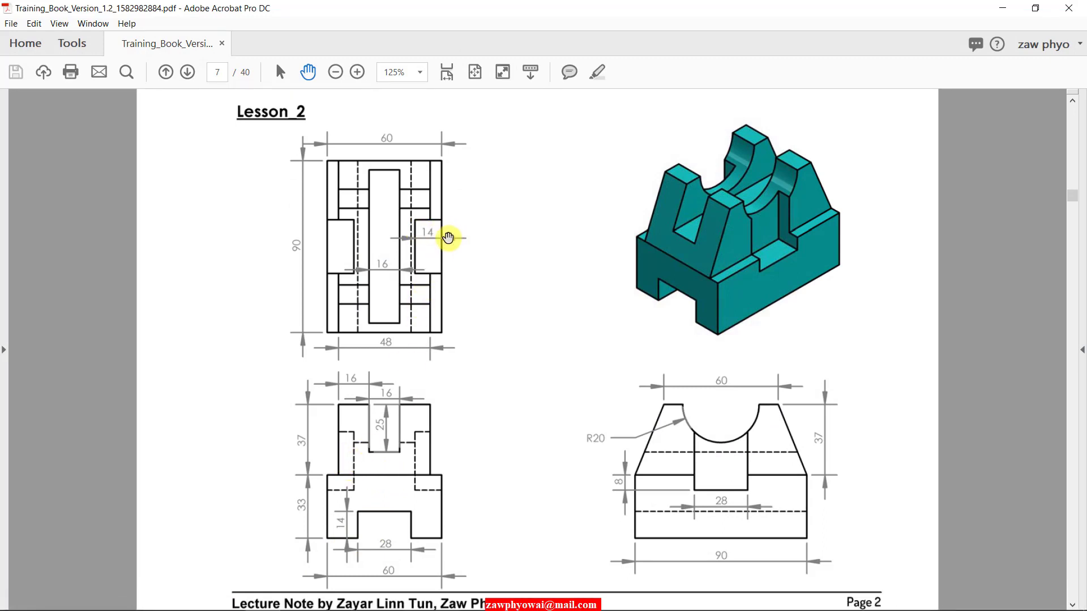
pyautogui.click(297, 604)
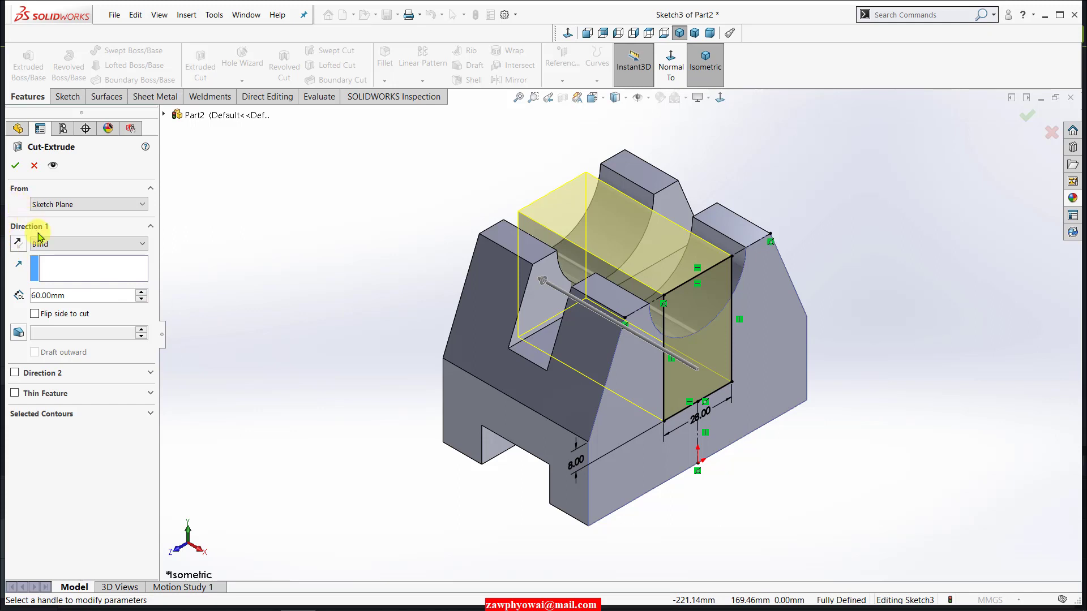
# Step: Set the cut's Blind depth to 14 mm and accept it as Cut-Extrude2
pyautogui.doubleClick(75, 298)
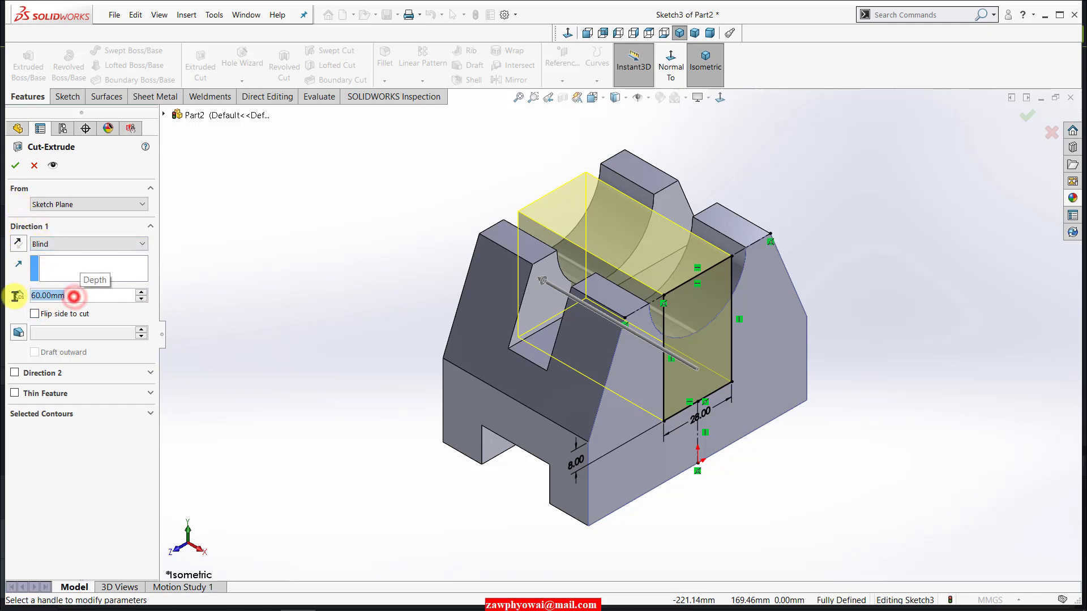
pyautogui.write('14')
pyautogui.press('Return')
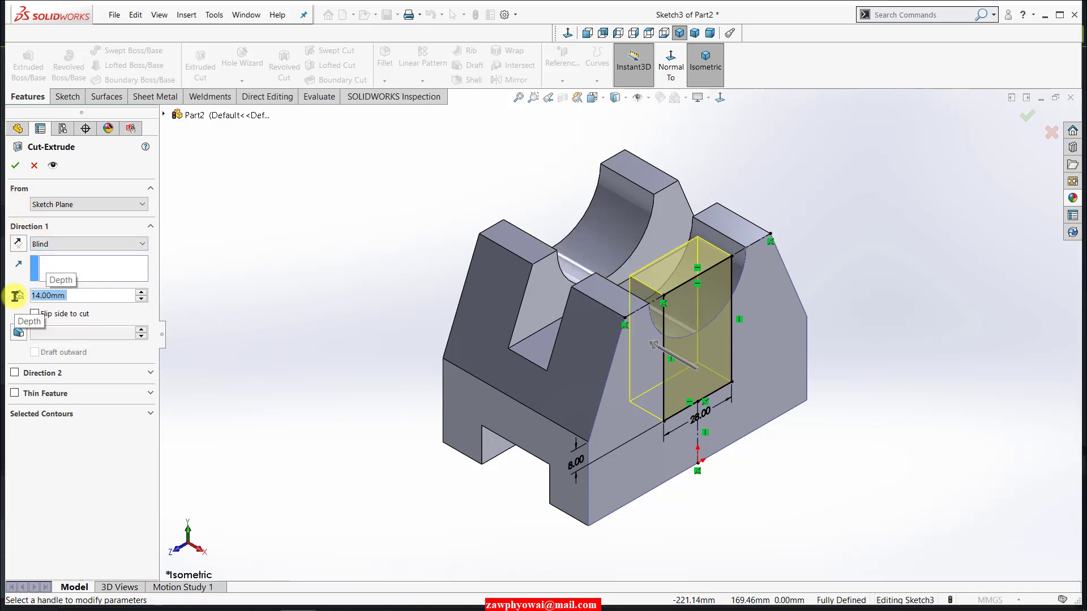
pyautogui.click(16, 168)
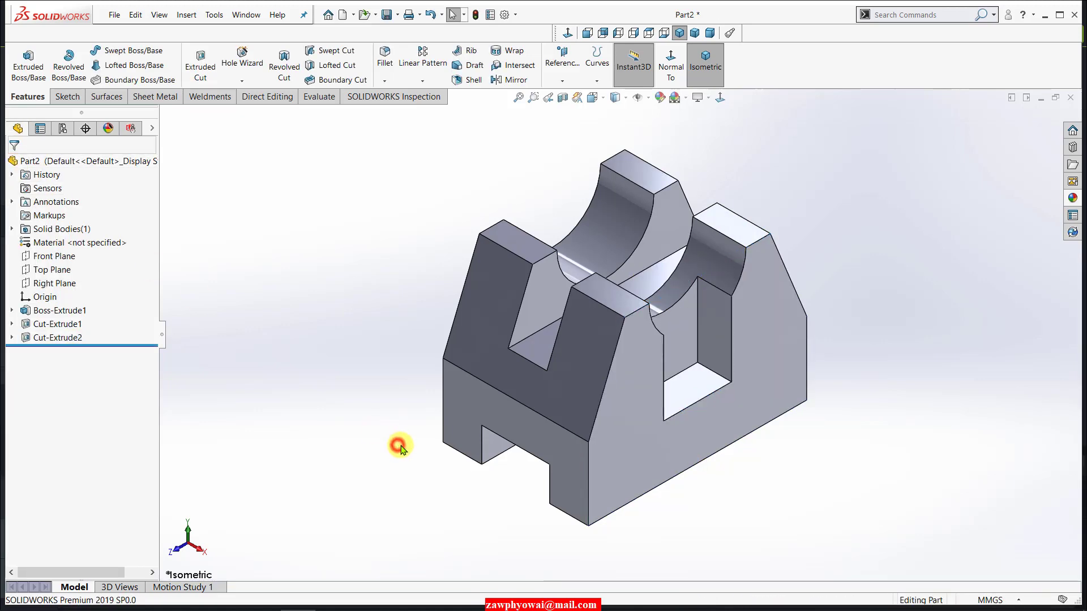
# Step: Select and deselect a base-block face, then bring up the Lesson 2 drawing PDF
pyautogui.click(632, 399)
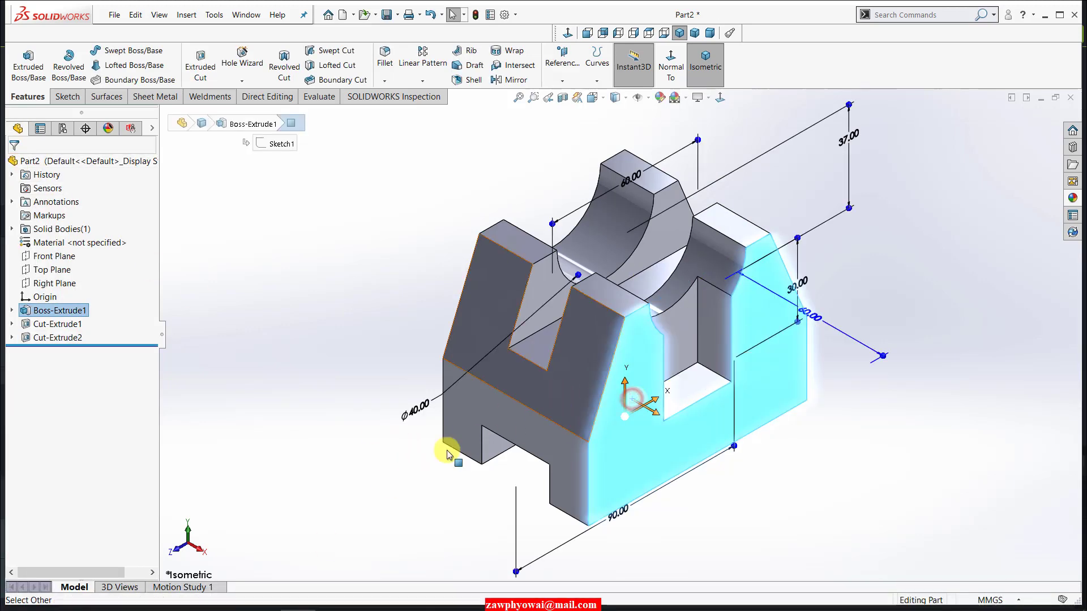
pyautogui.click(354, 488)
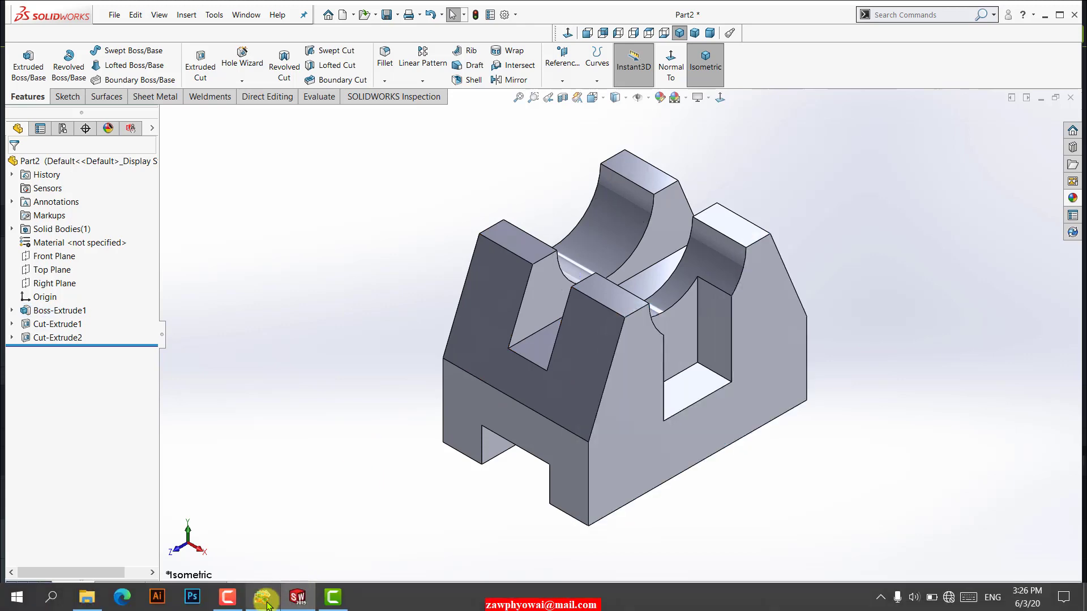
pyautogui.moveTo(264, 598)
pyautogui.click(285, 523)
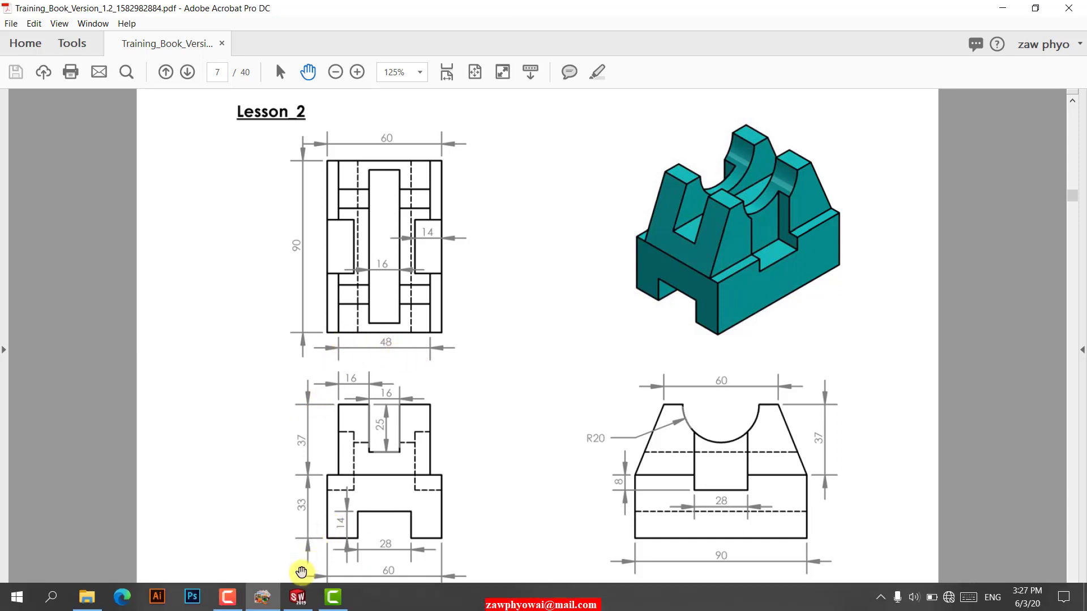
# Step: Return from Acrobat to the SOLIDWORKS saddle block model
pyautogui.click(262, 598)
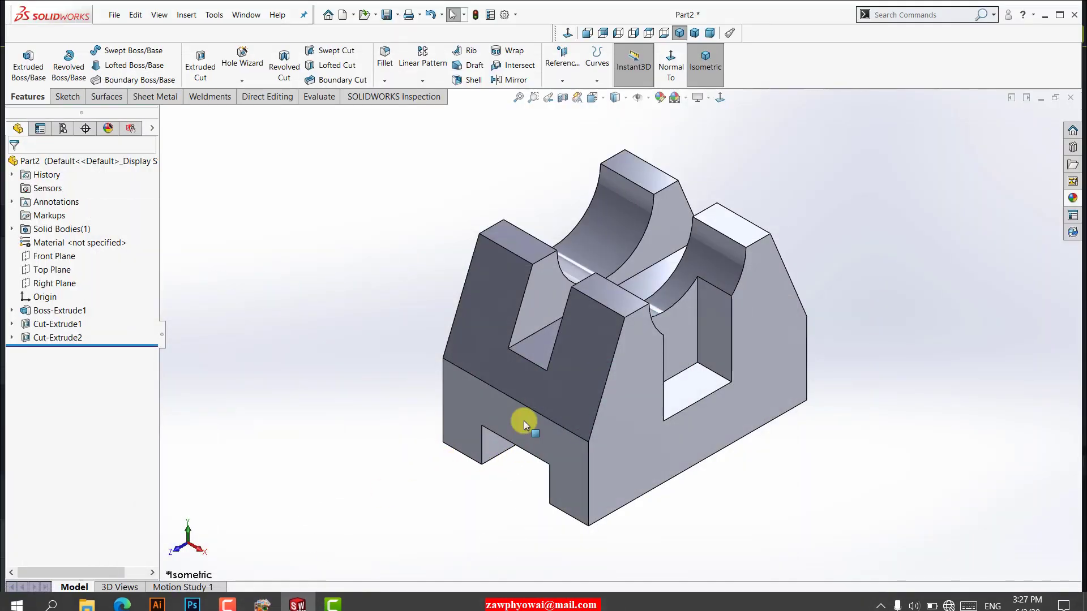
# Step: Start Sketch4 on the slotted end face and draw a narrow rectangle along its right upright
pyautogui.click(573, 476)
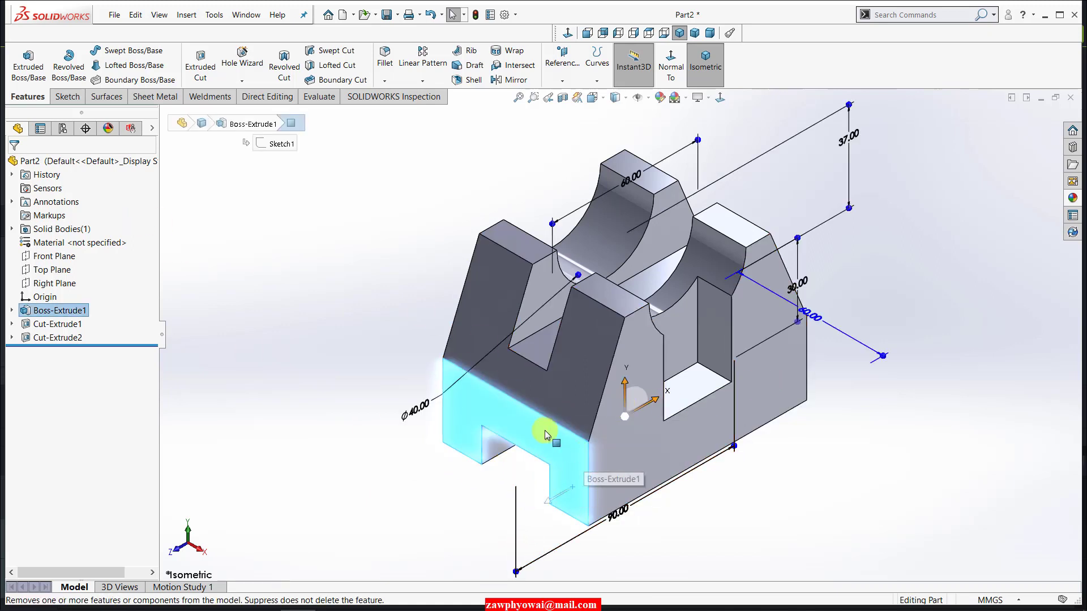
pyautogui.click(68, 97)
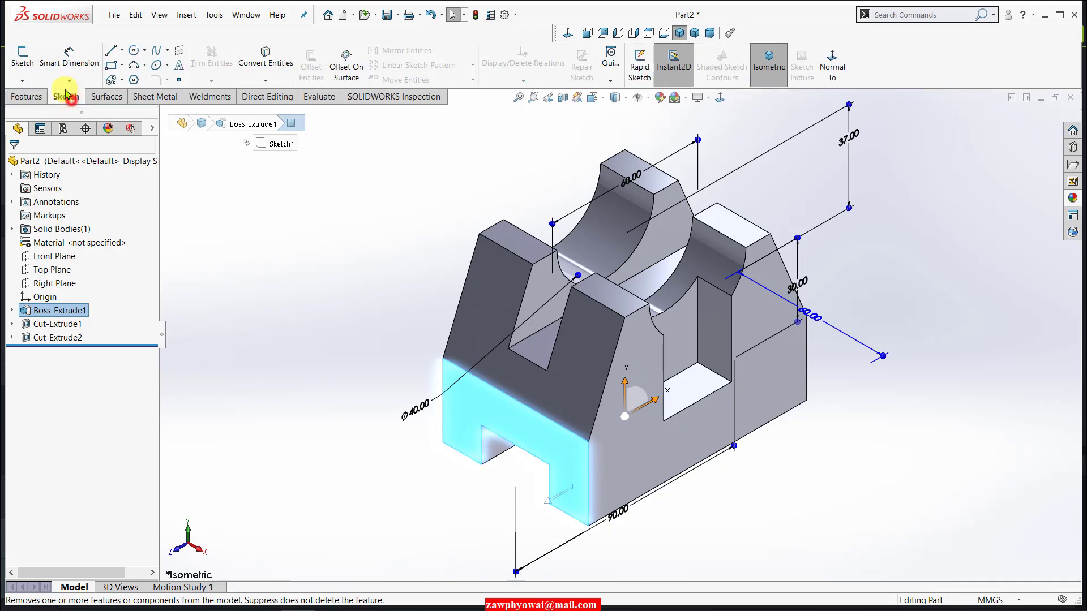
pyautogui.click(23, 56)
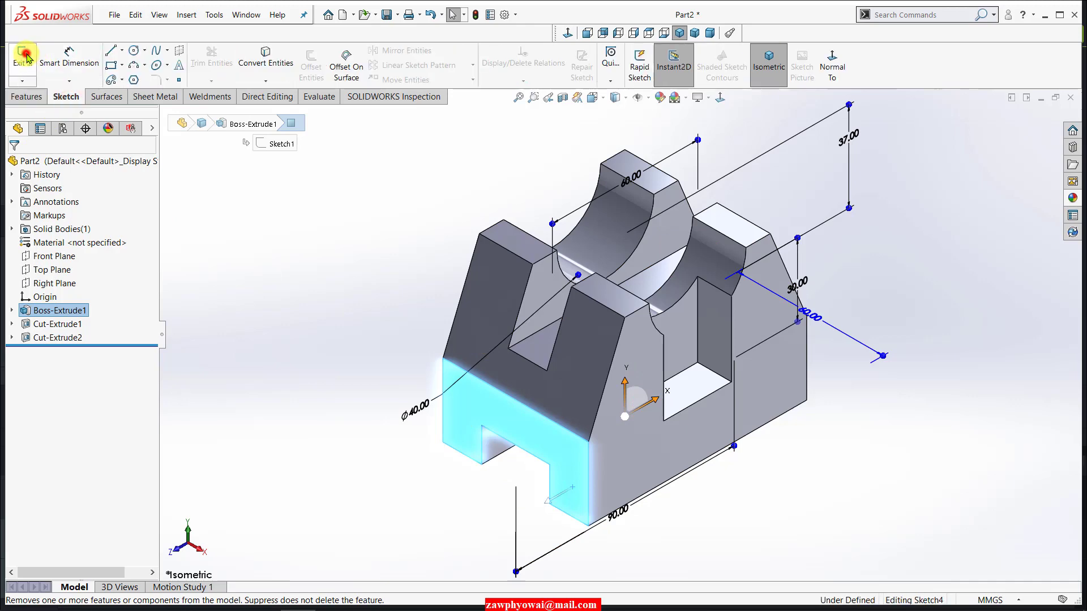
pyautogui.click(567, 33)
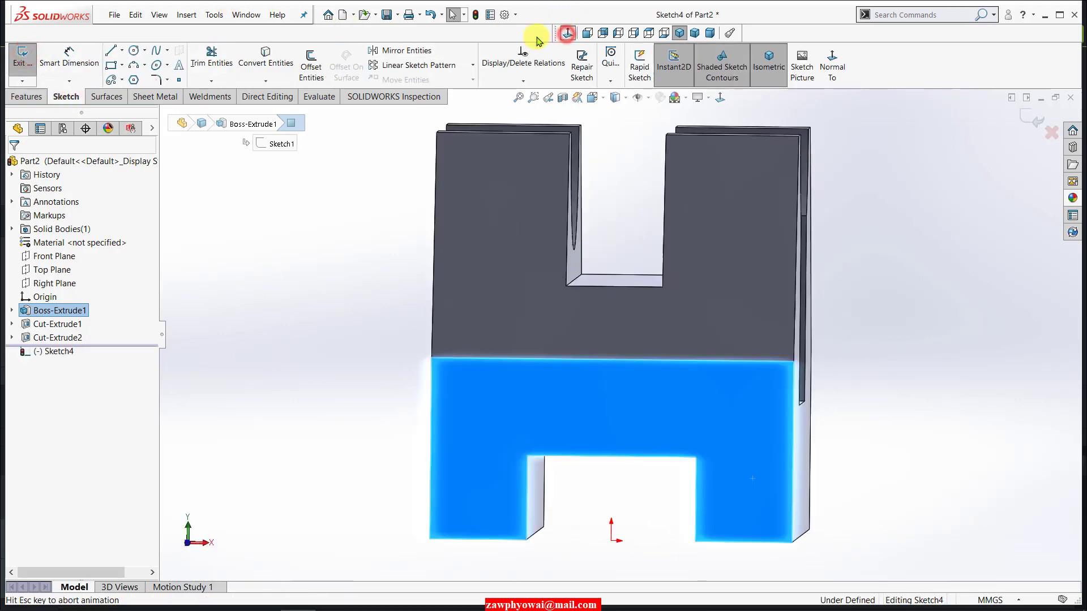
pyautogui.click(110, 64)
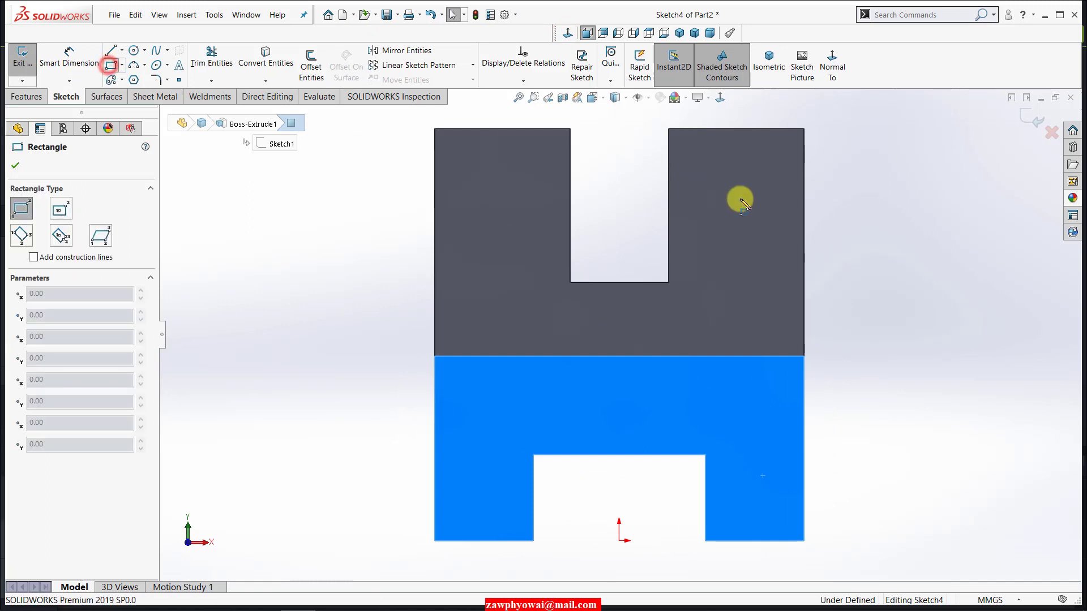
pyautogui.click(804, 130)
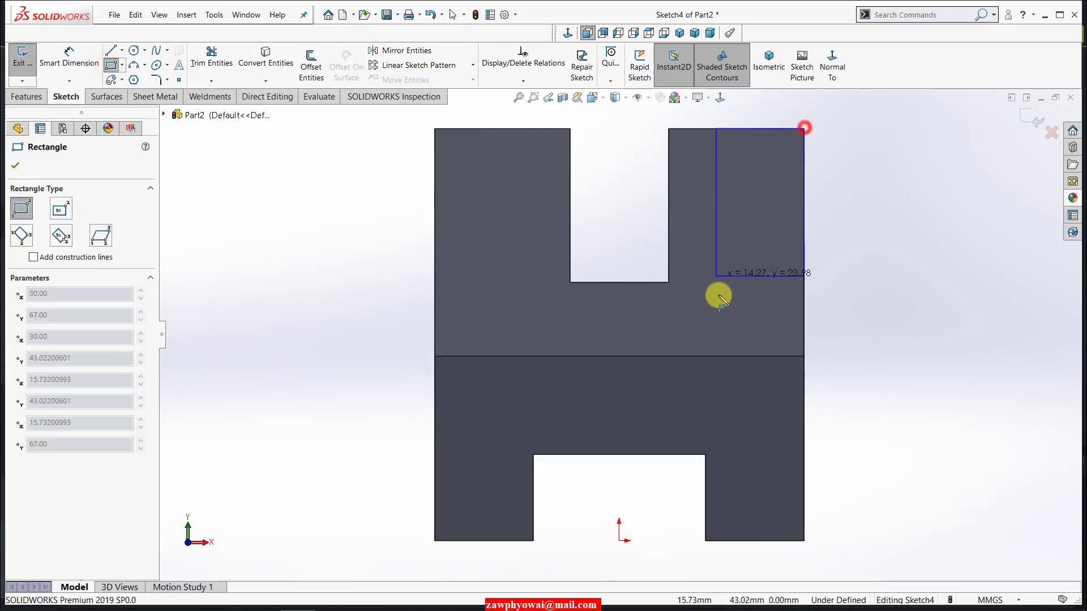
pyautogui.click(754, 356)
# Step: Dimension the rectangle's inner edge 24 mm (48/2) from the centreline, fully defining Sketch4
pyautogui.press('d')
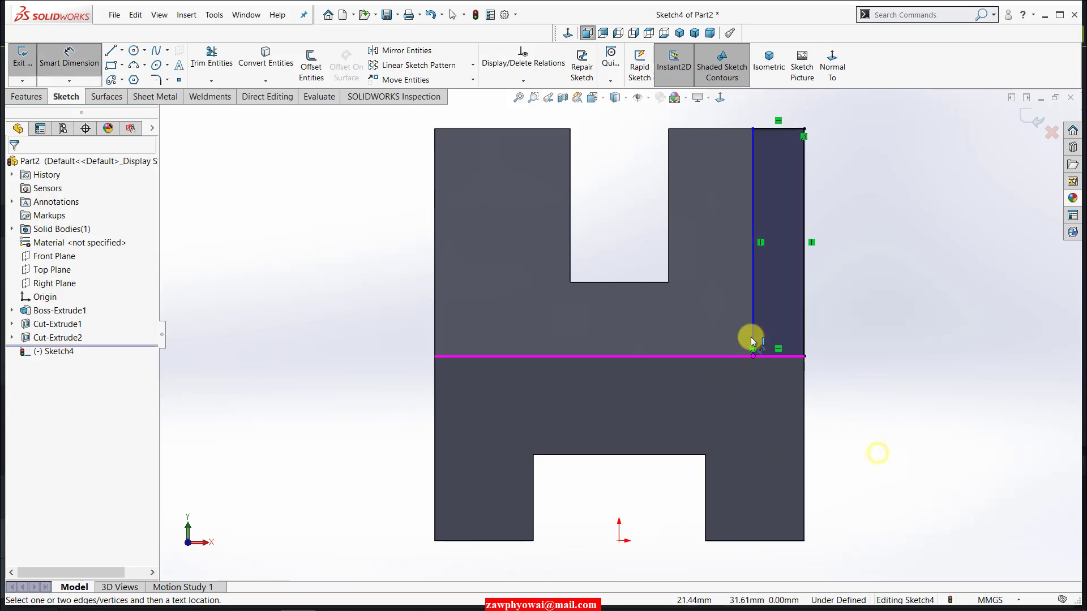
pyautogui.click(753, 334)
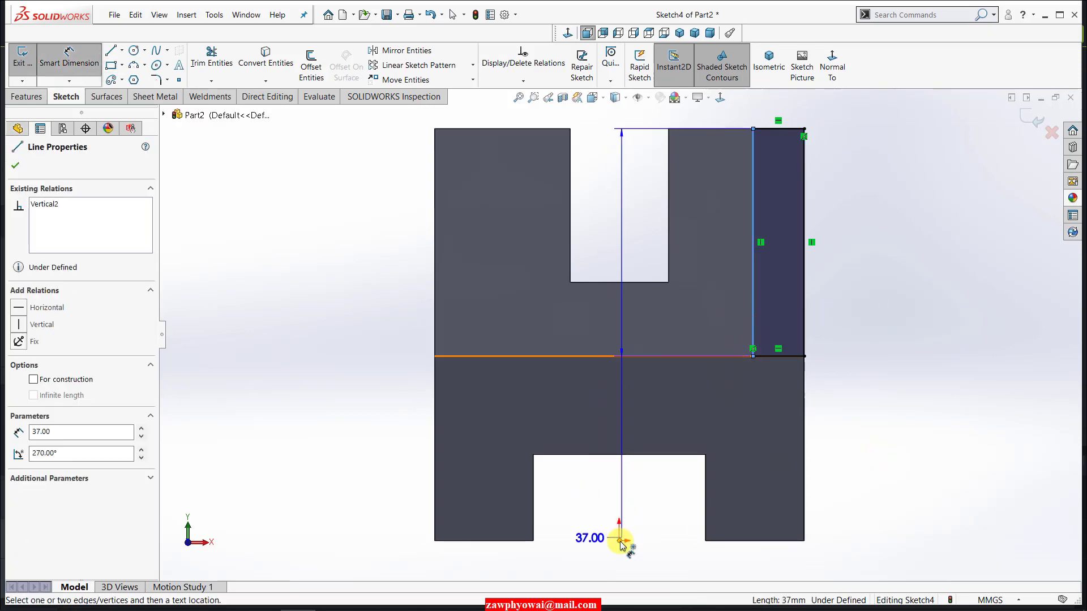
pyautogui.click(620, 537)
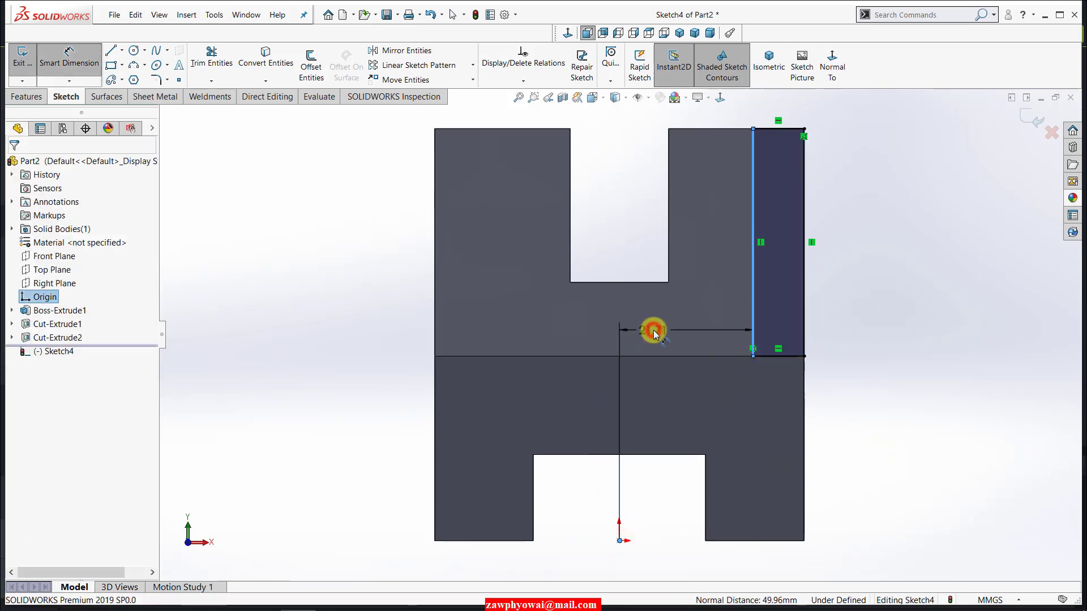
pyautogui.click(653, 331)
pyautogui.write('48/2')
pyautogui.press('Return')
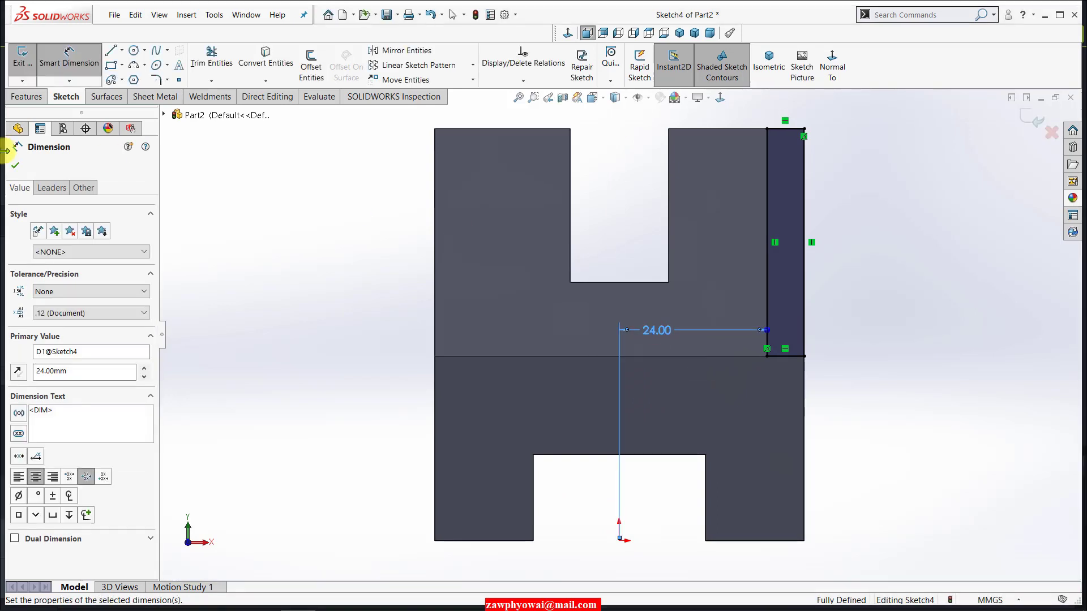
pyautogui.click(17, 170)
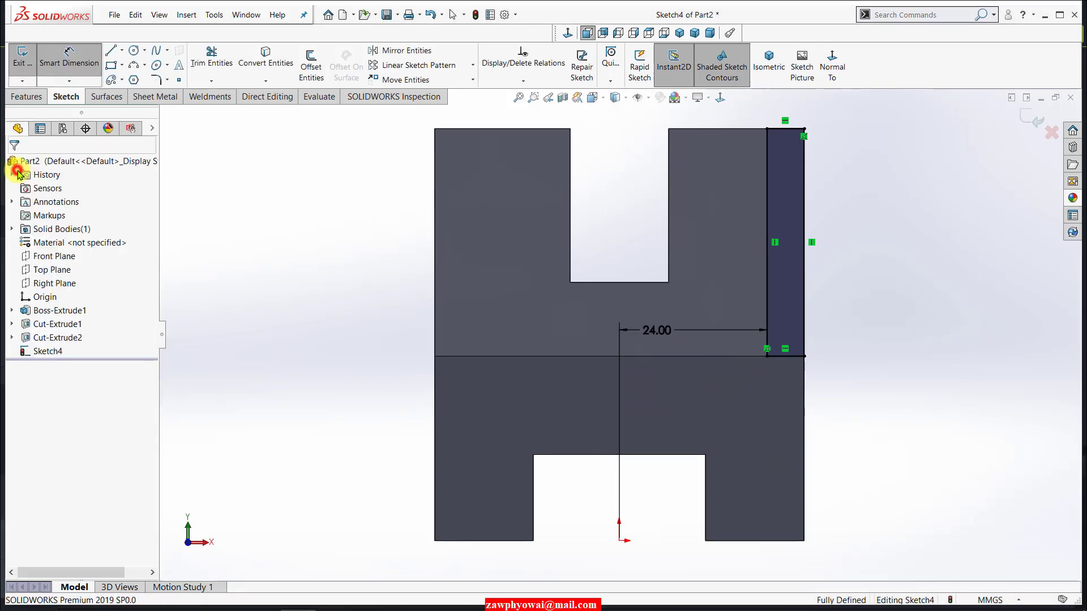
pyautogui.click(29, 98)
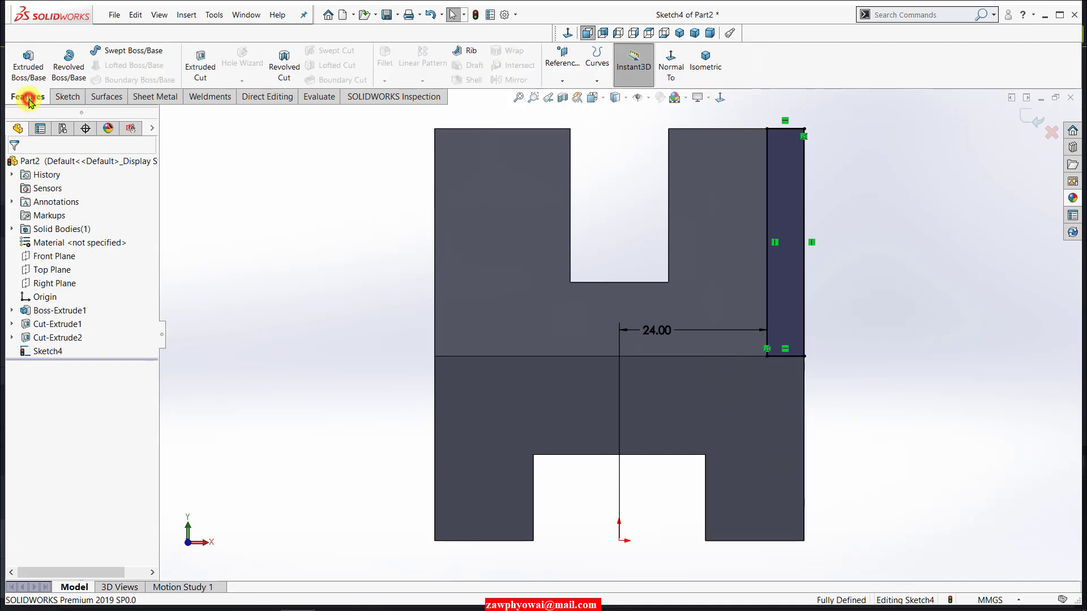
# Step: Extrude-cut the narrow Sketch4 rectangle Through All, creating Cut-Extrude3
pyautogui.click(677, 38)
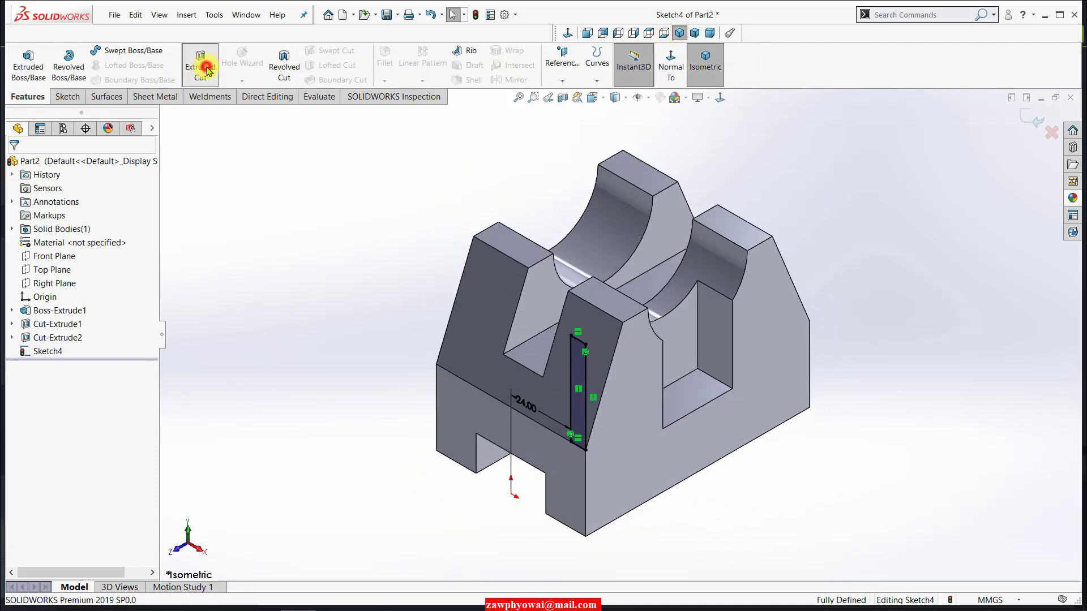
pyautogui.click(207, 70)
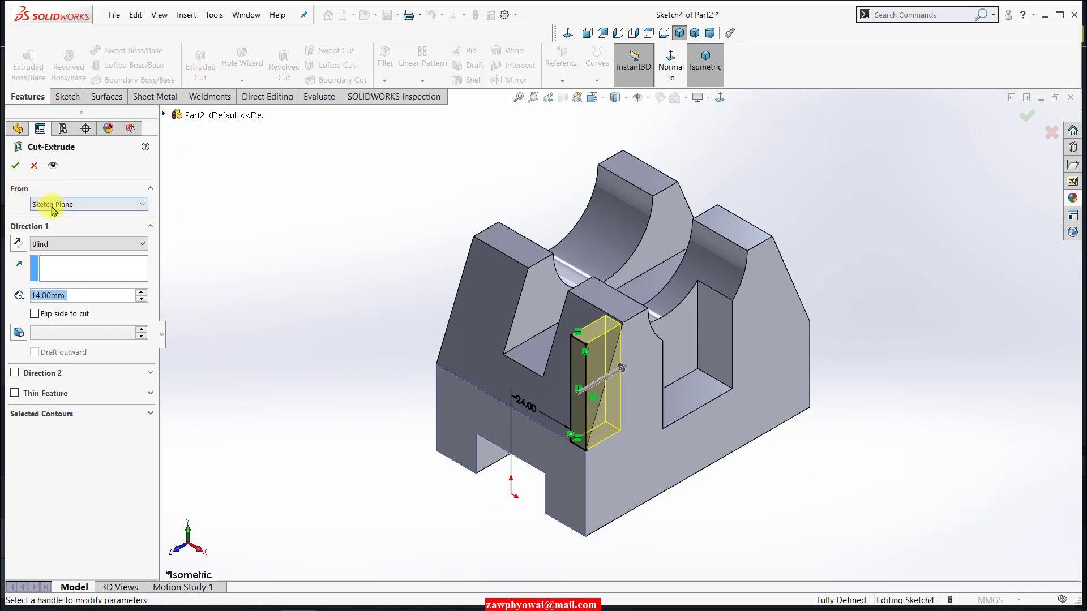
pyautogui.click(69, 246)
pyautogui.click(70, 266)
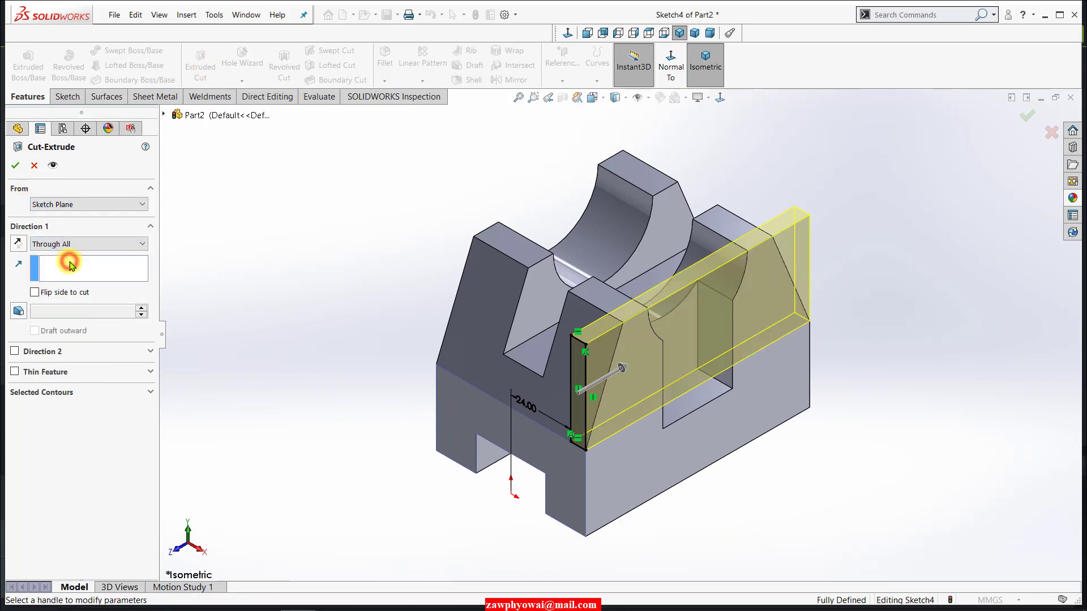
pyautogui.click(17, 168)
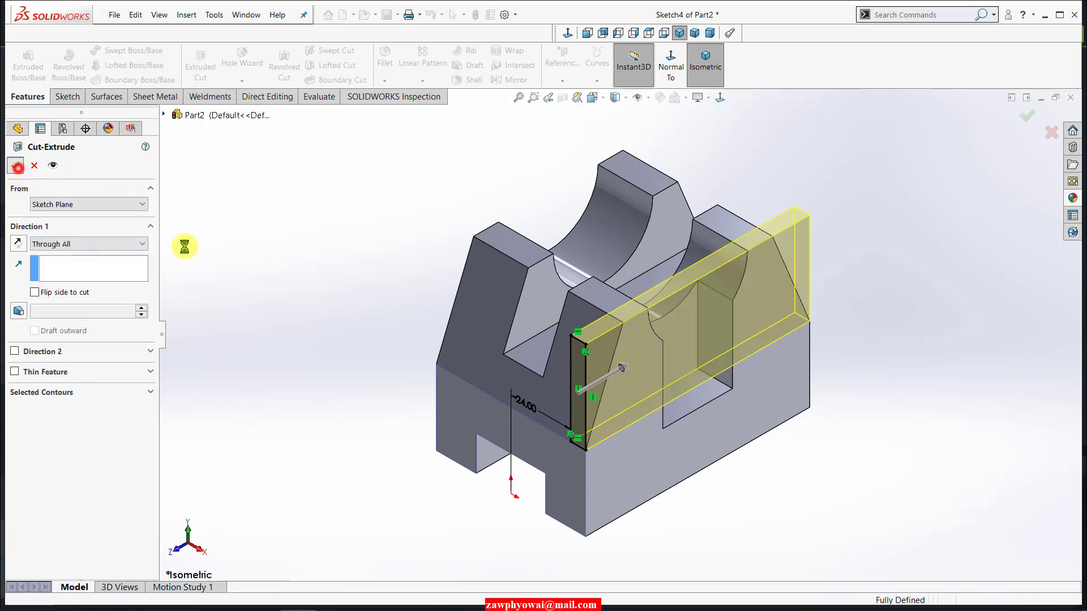
pyautogui.click(312, 359)
# Step: Inspect the earlier pocket's floor and the left upright's inner face
pyautogui.click(699, 395)
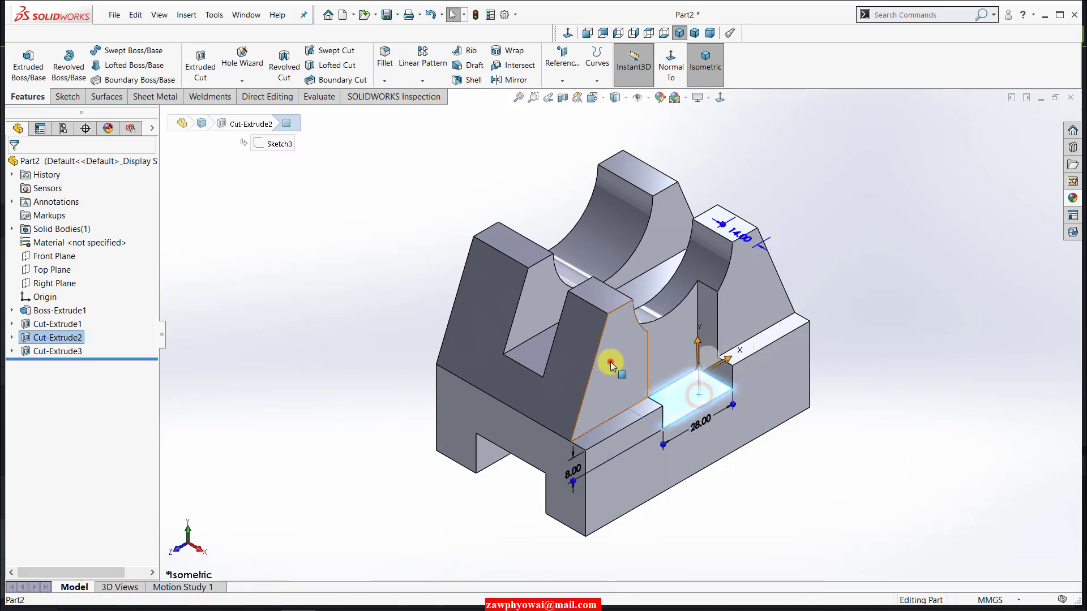
pyautogui.click(611, 362)
pyautogui.click(230, 274)
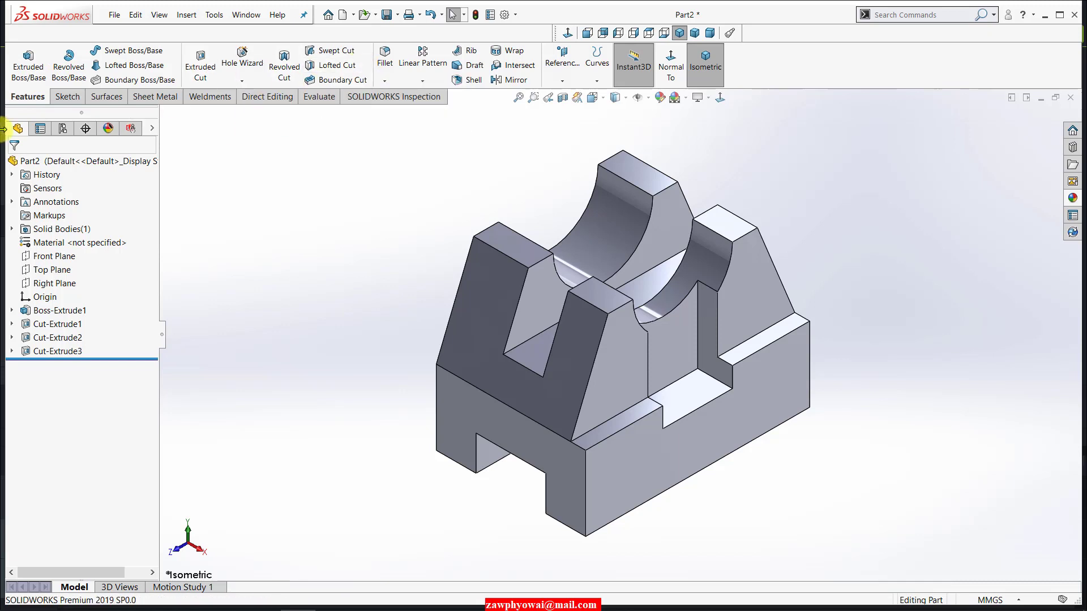
# Step: Start a Mirror feature, replacing the mistaken Front Plane with Right Plane as mirror plane
pyautogui.click(502, 81)
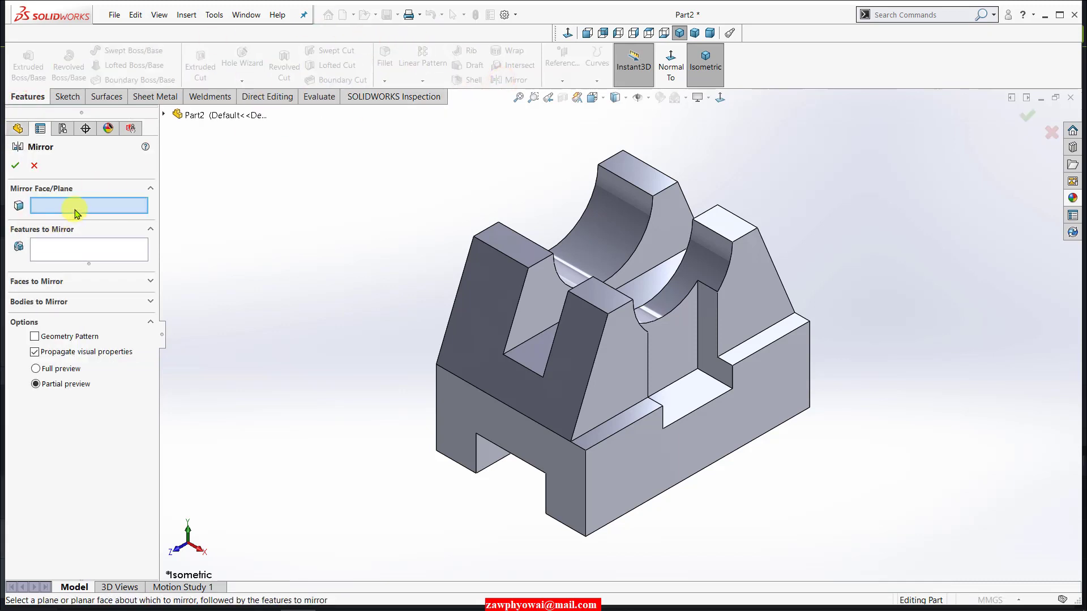
pyautogui.click(162, 116)
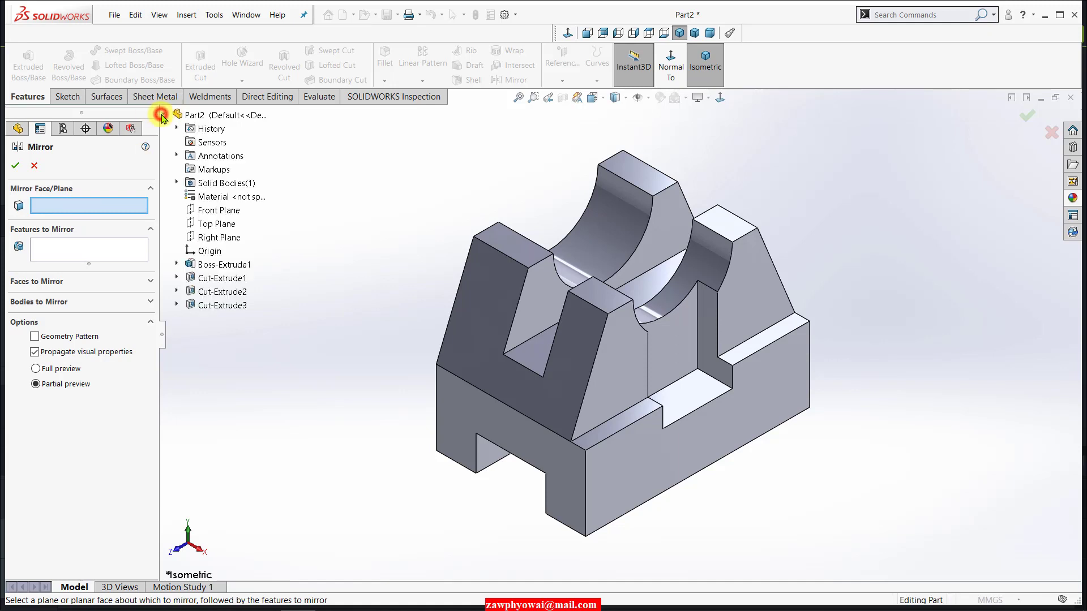
pyautogui.click(212, 212)
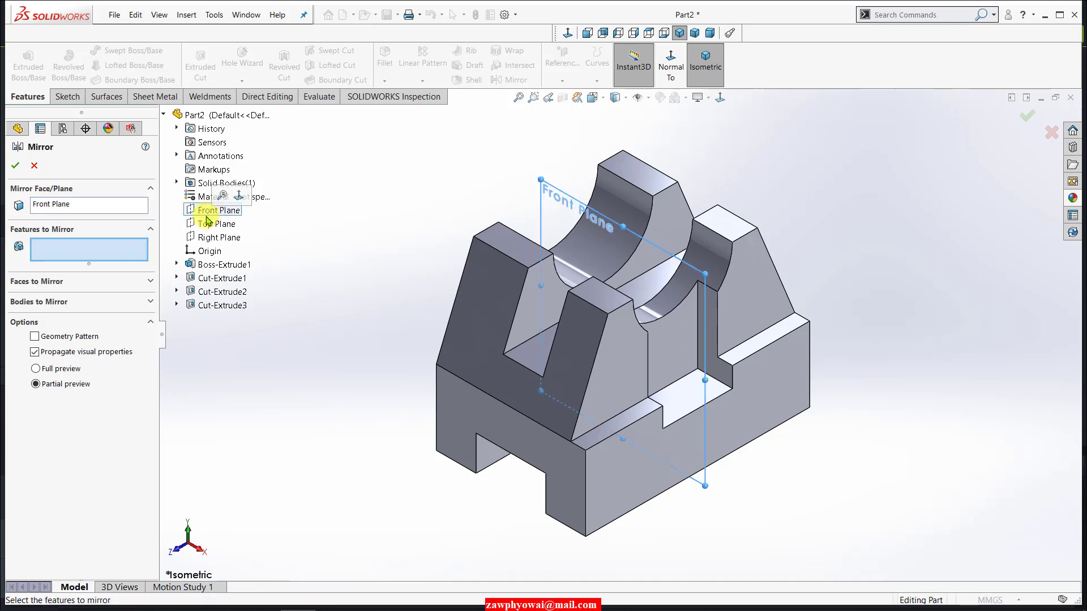
pyautogui.click(88, 205)
pyautogui.rightClick(88, 204)
pyautogui.click(112, 208)
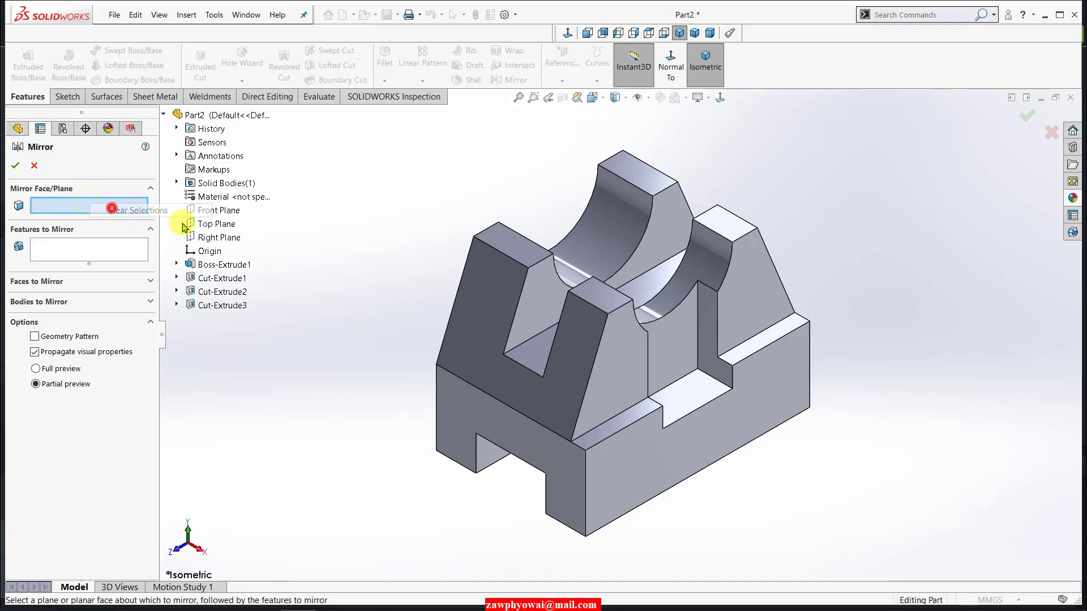
pyautogui.click(213, 238)
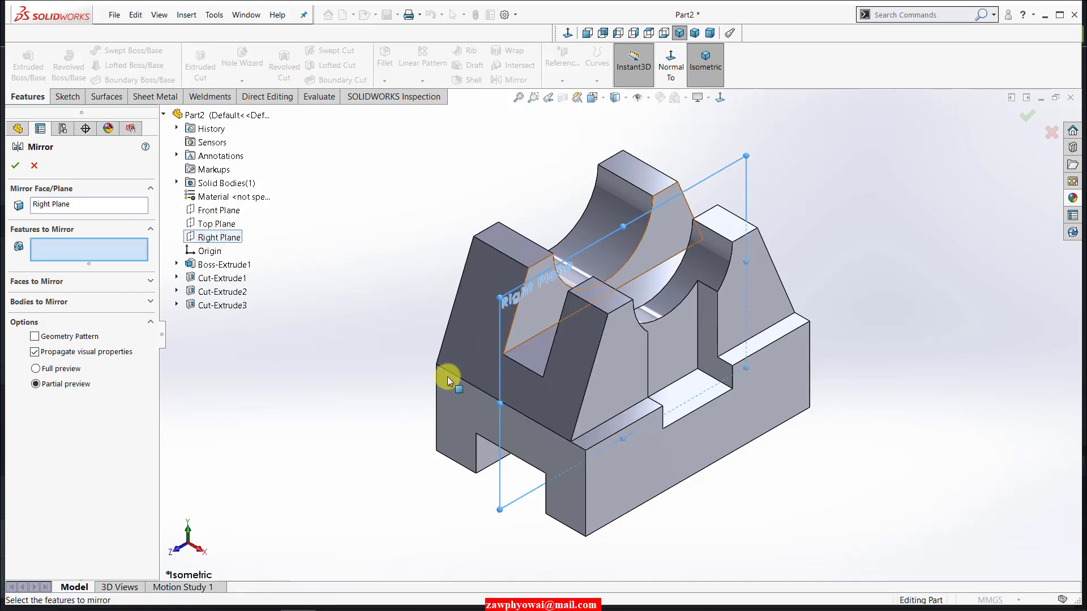
# Step: Choose Cut-Extrude2 and Cut-Extrude3 as the features to mirror
pyautogui.moveTo(391, 434)
pyautogui.mouseDown(button='middle')
pyautogui.moveTo(435, 423)
pyautogui.moveTo(481, 430)
pyautogui.moveTo(417, 391)
pyautogui.mouseUp(button='middle')
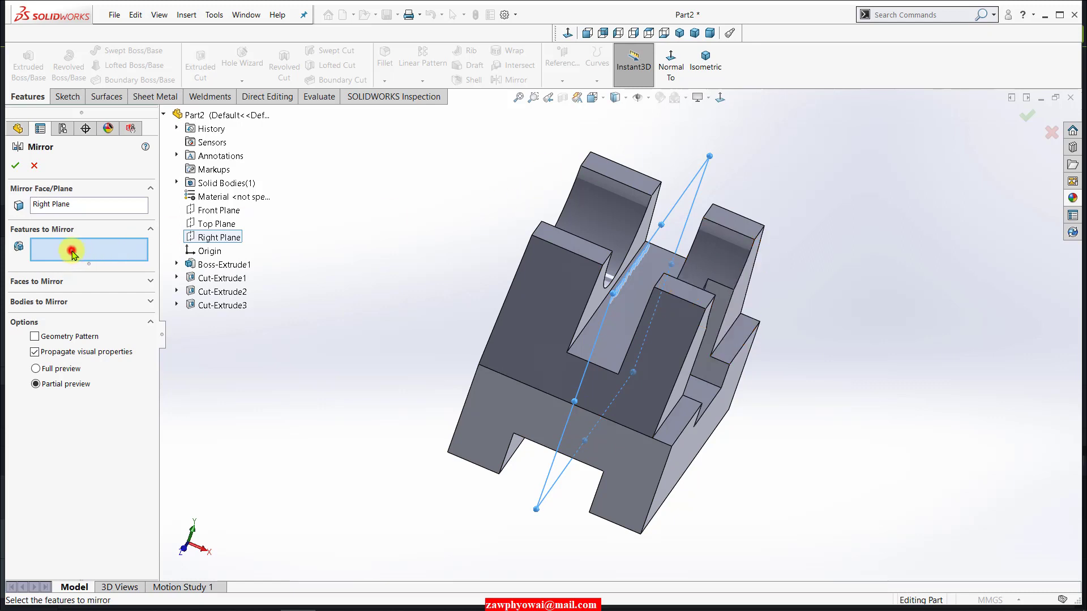
pyautogui.click(204, 293)
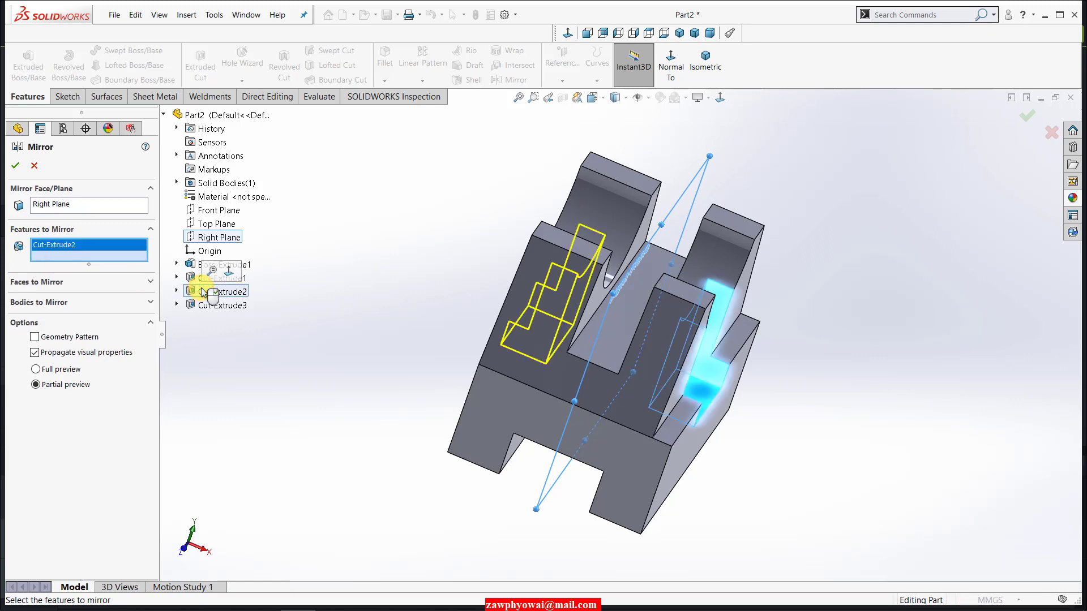
pyautogui.click(209, 306)
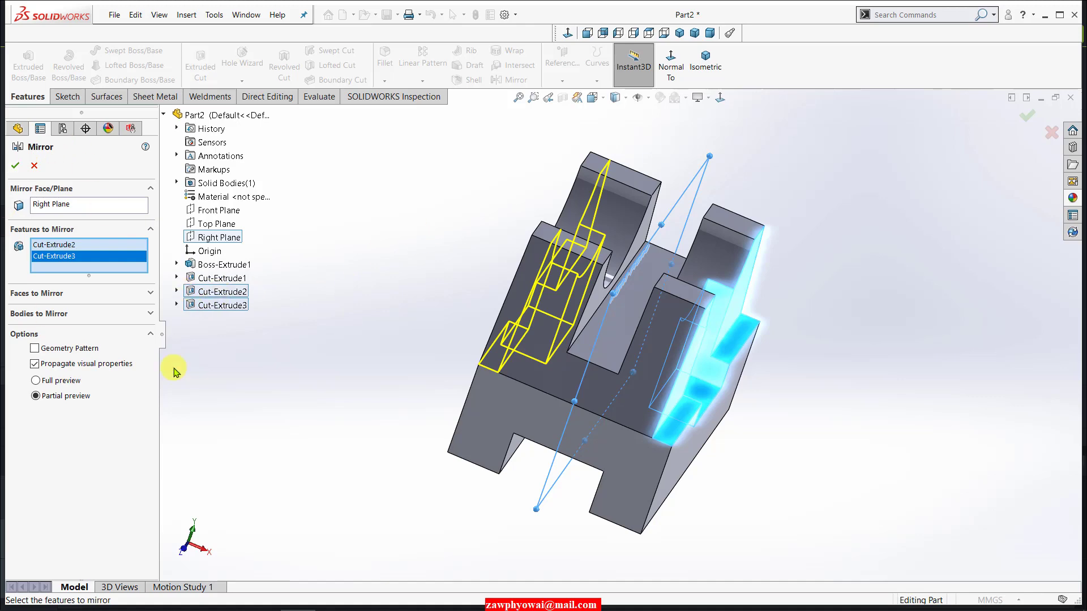
pyautogui.click(14, 166)
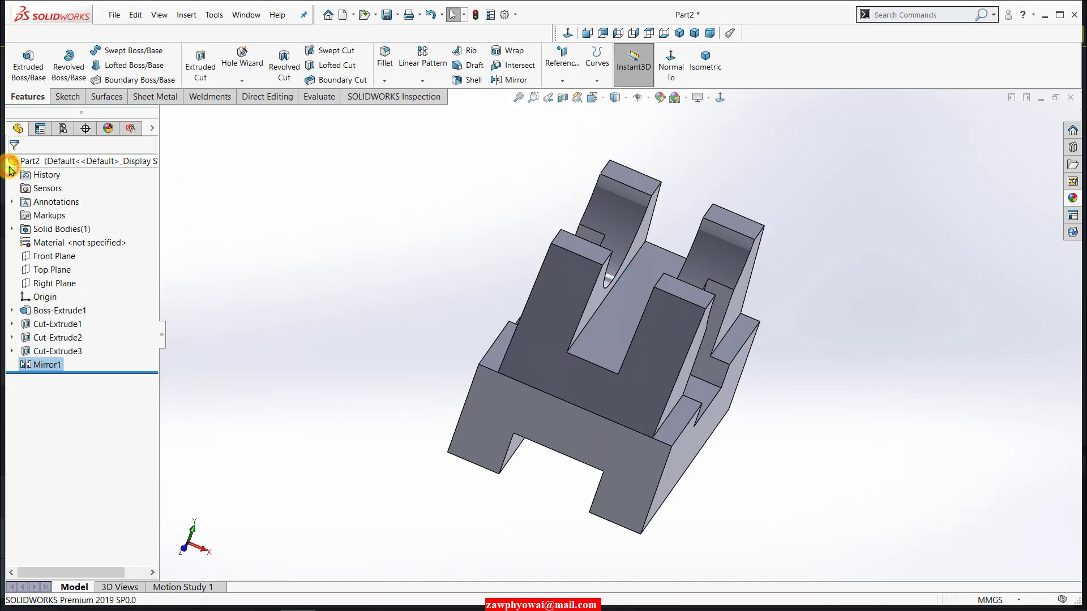
pyautogui.click(677, 34)
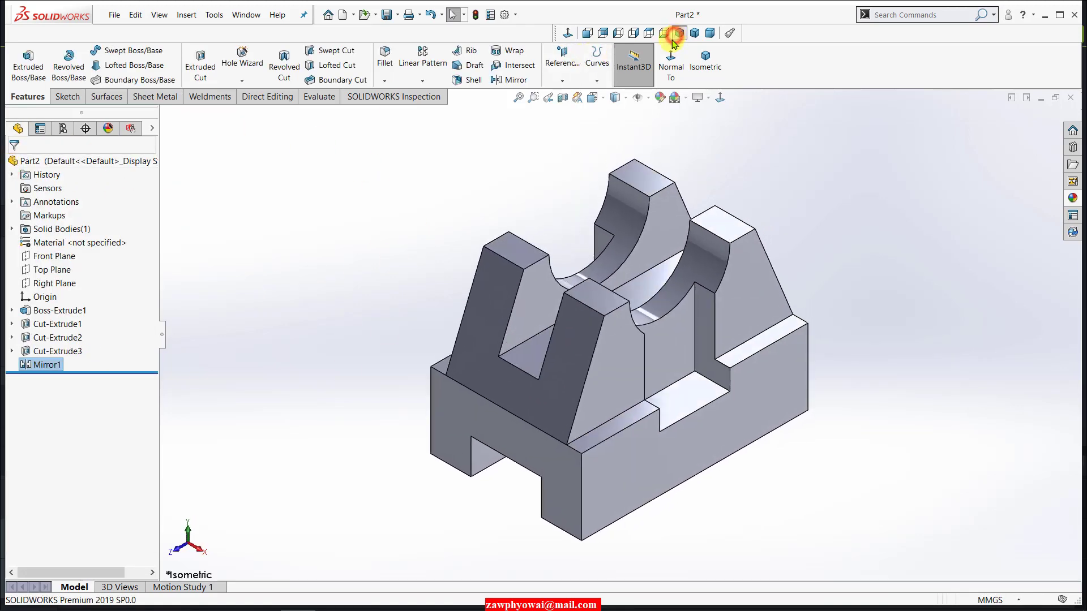
pyautogui.click(356, 388)
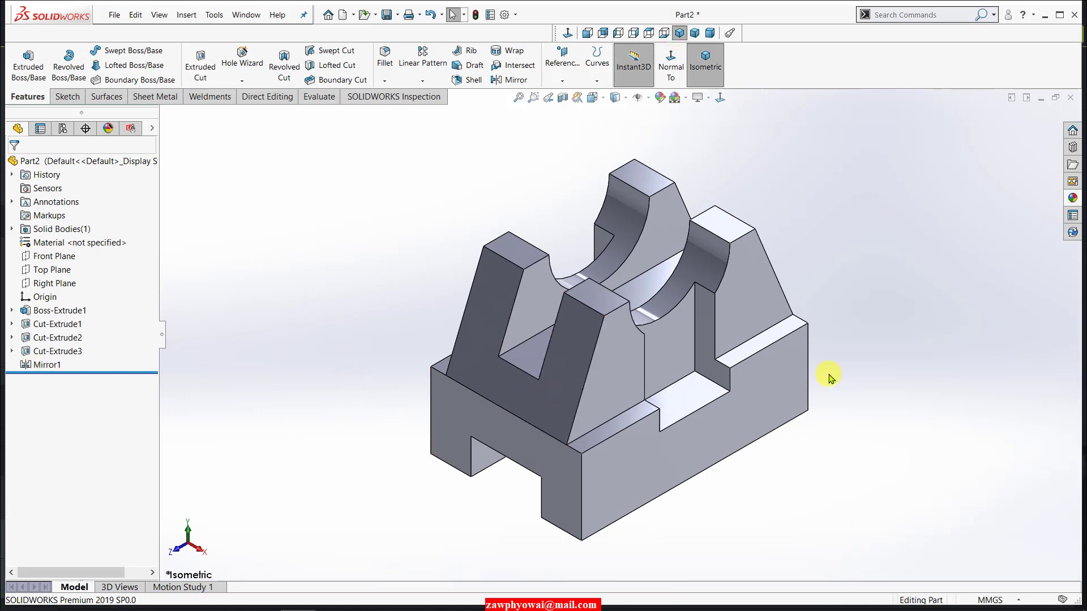
pyautogui.click(263, 598)
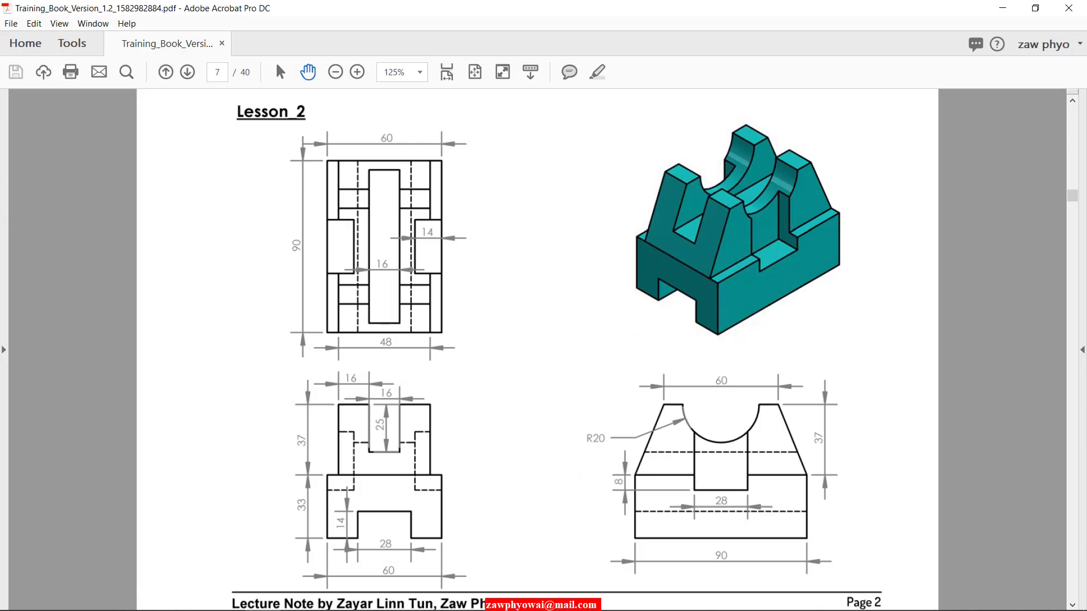
pyautogui.click(291, 598)
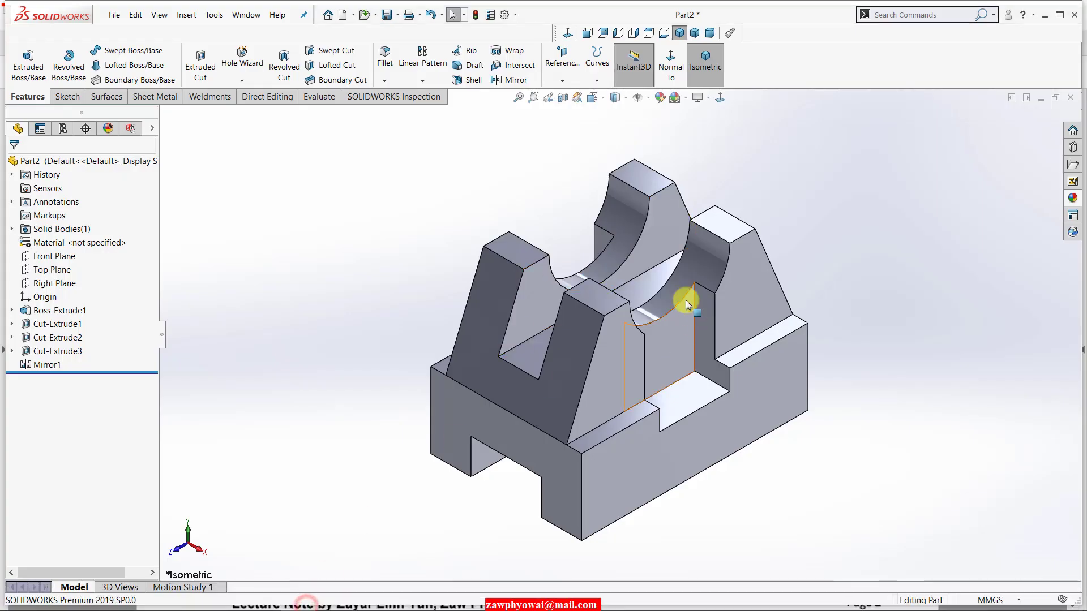
# Step: Drag cast lead from the Metal appearances onto the saddle block, apply it part-wide, and zoom to fit
pyautogui.click(1073, 199)
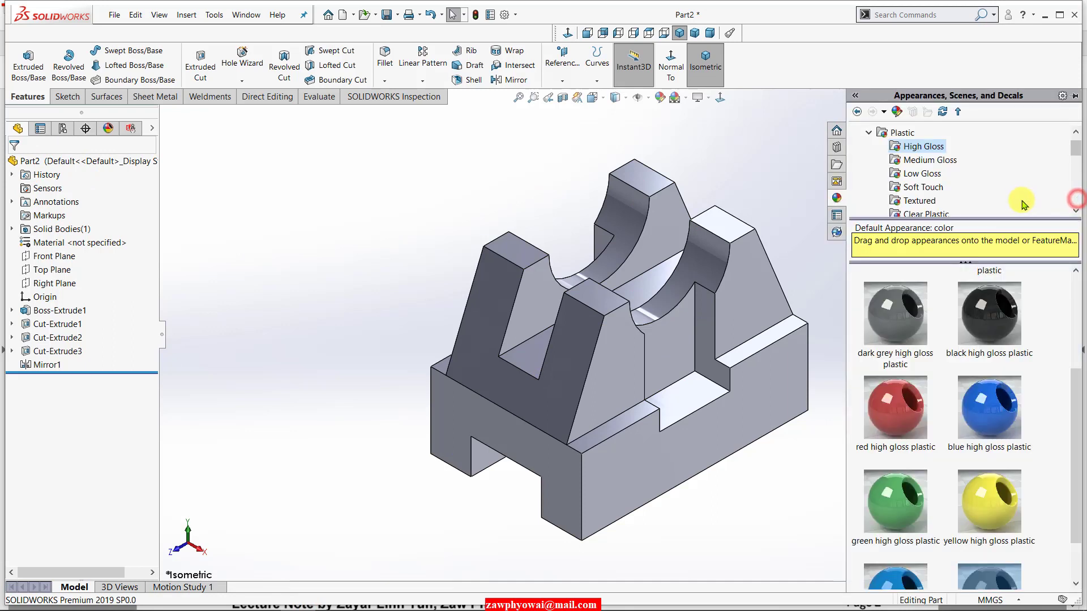
pyautogui.scroll(-2, 923, 204)
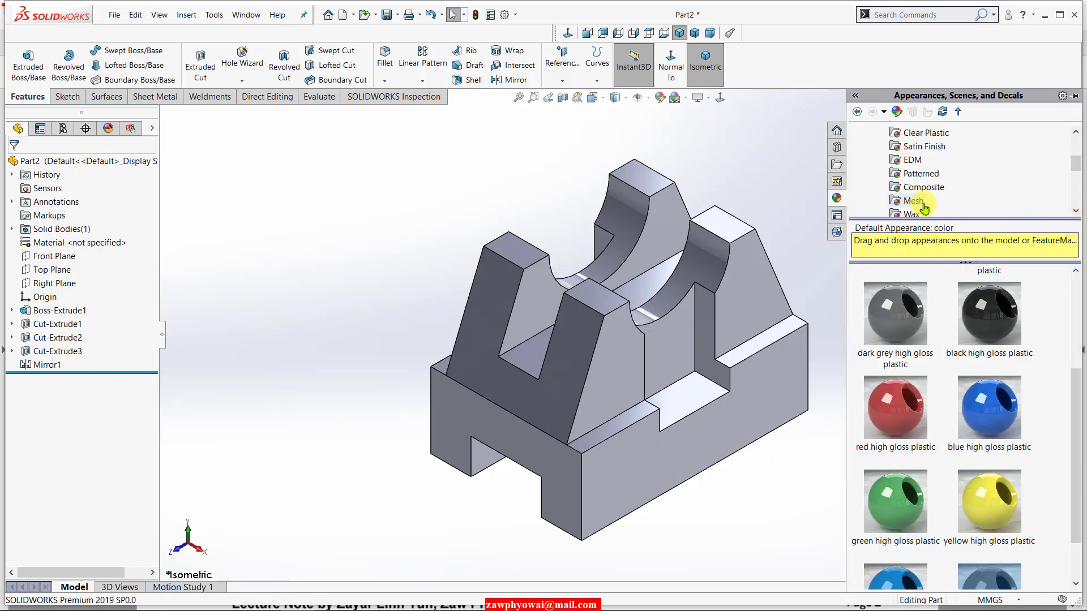
pyautogui.scroll(2, 901, 169)
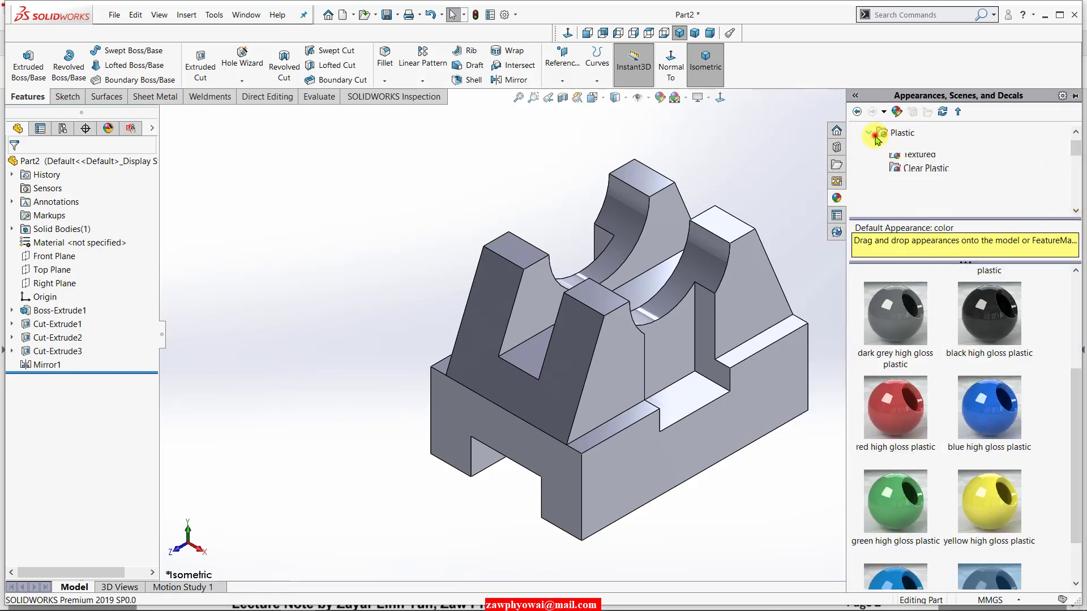
pyautogui.click(874, 136)
pyautogui.click(900, 147)
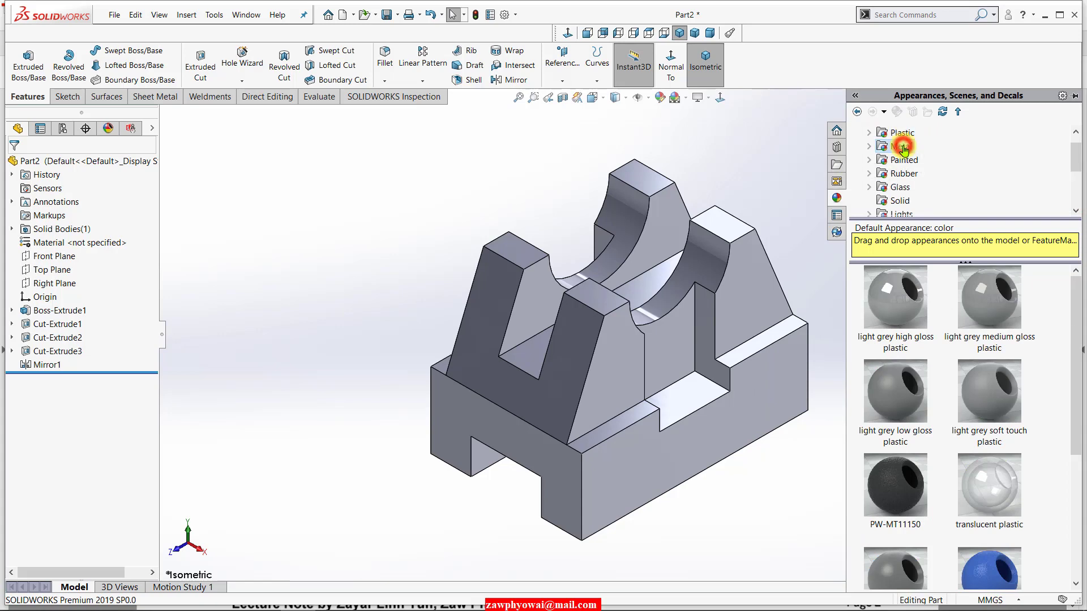
pyautogui.scroll(-1, 949, 427)
pyautogui.scroll(-2, 949, 428)
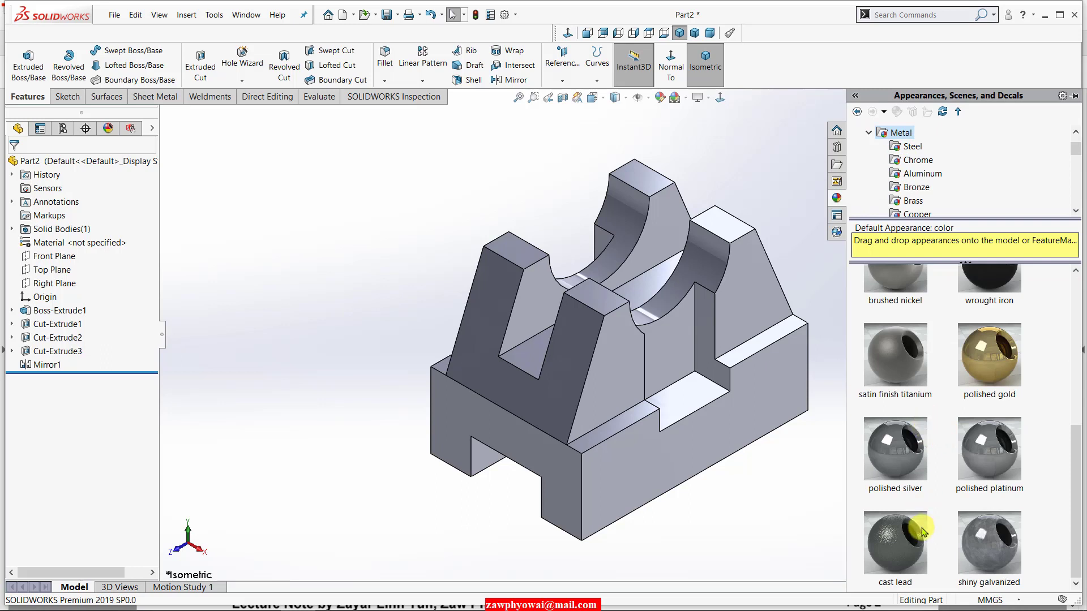
pyautogui.moveTo(907, 551); pyautogui.dragTo(587, 398)
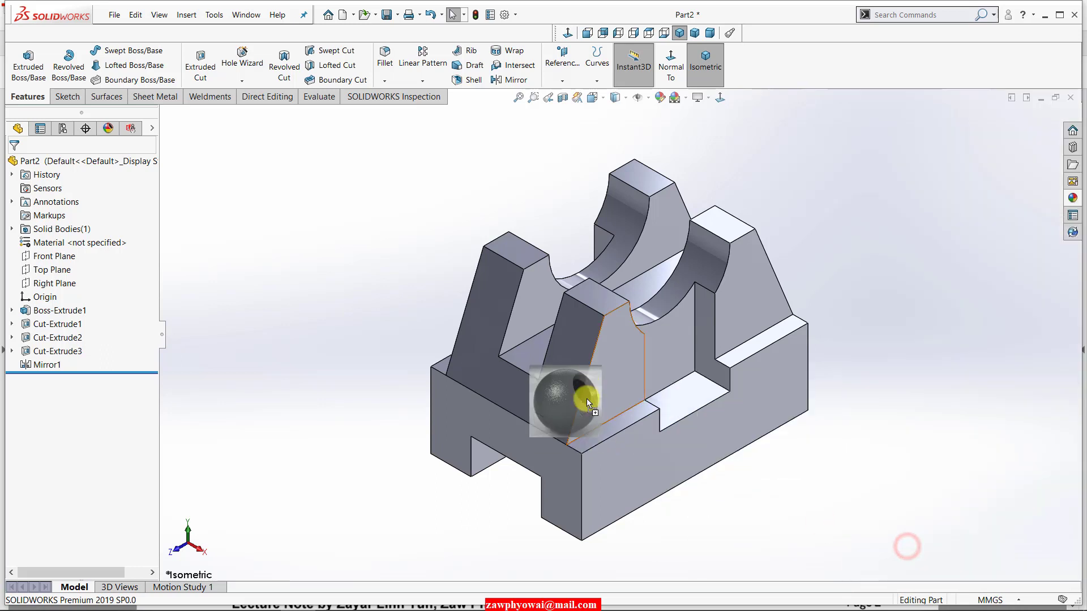
pyautogui.click(553, 399)
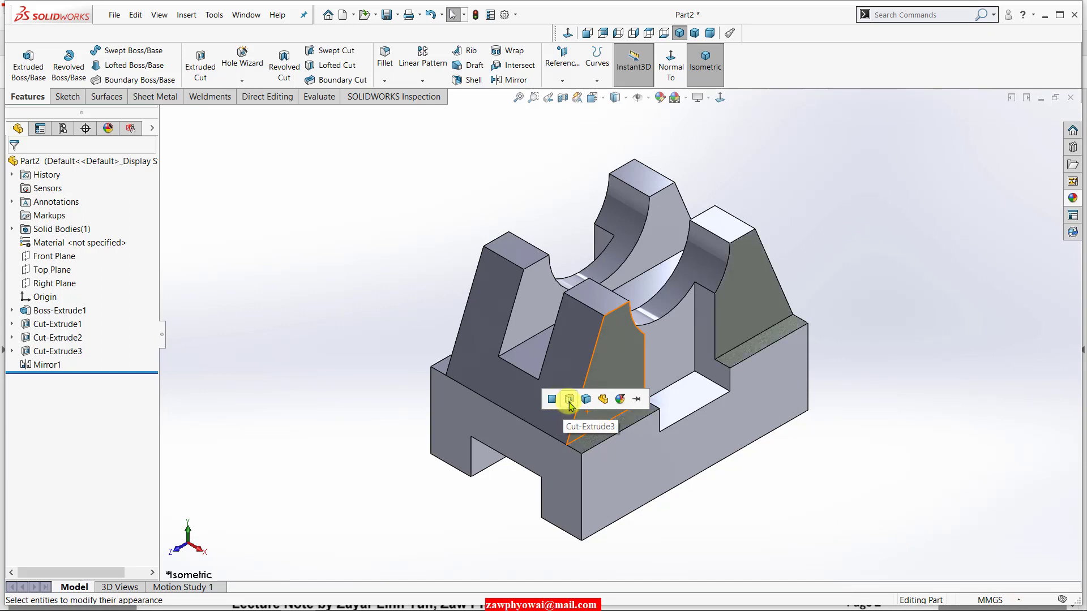
pyautogui.click(582, 400)
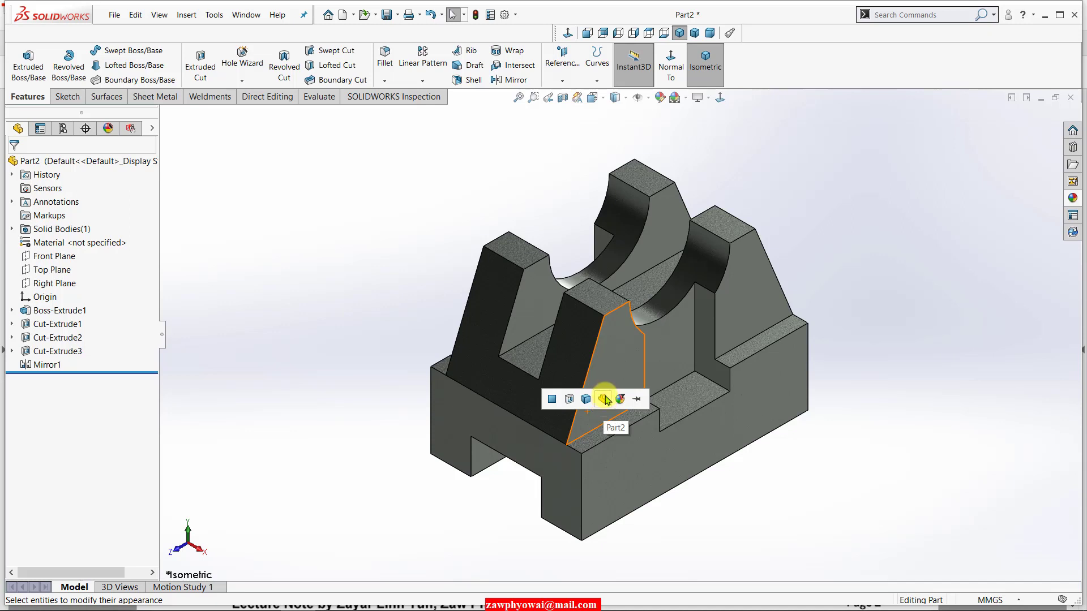
pyautogui.click(584, 400)
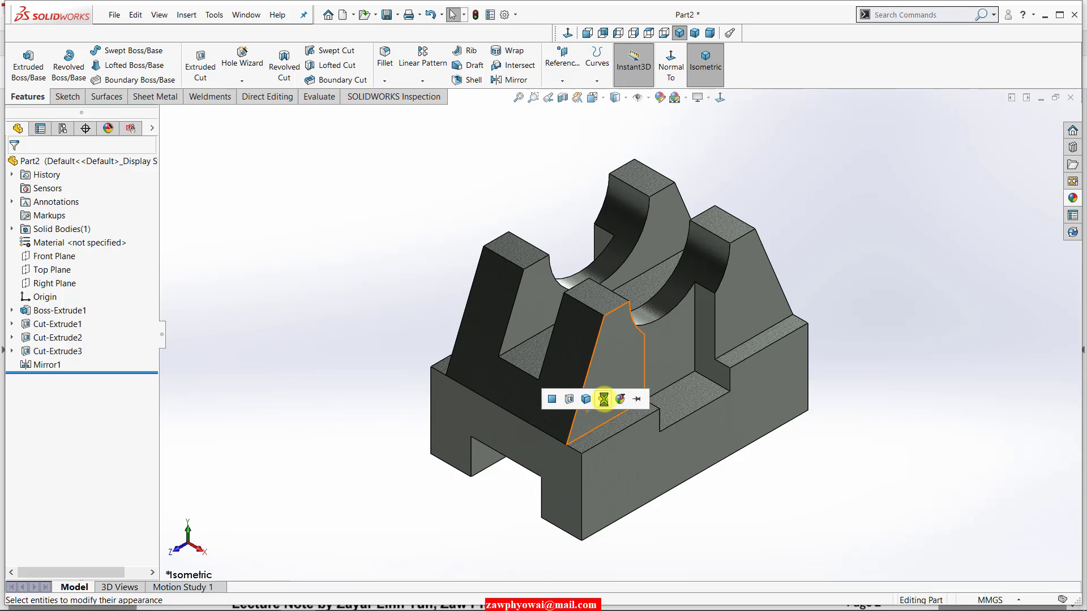
pyautogui.scroll(-2, 663, 404)
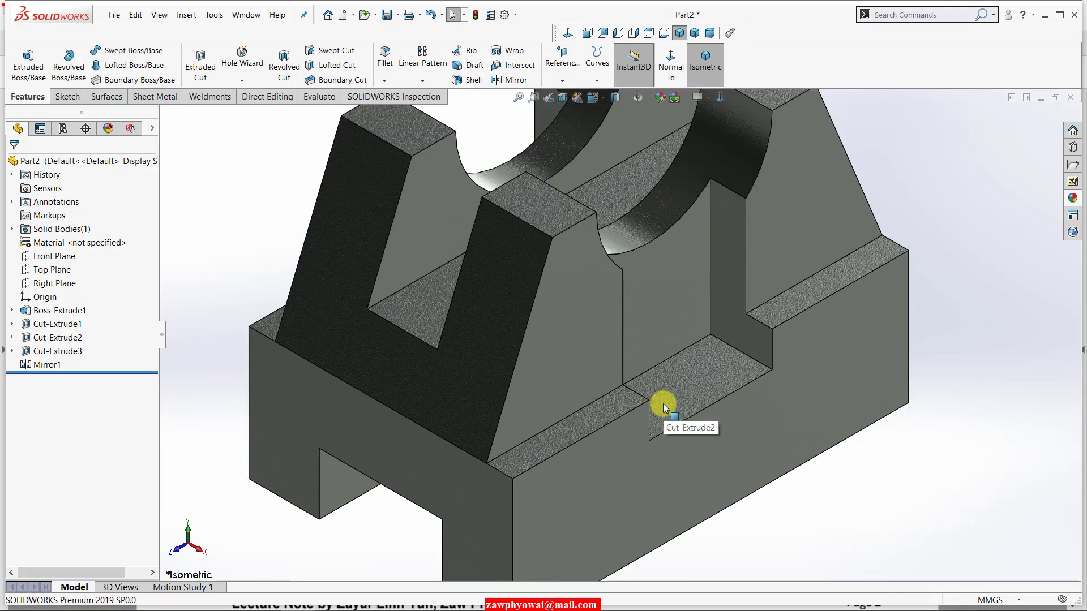
pyautogui.scroll(-2, 660, 353)
pyautogui.scroll(-2, 687, 378)
pyautogui.scroll(-2, 661, 328)
pyautogui.scroll(2, 661, 329)
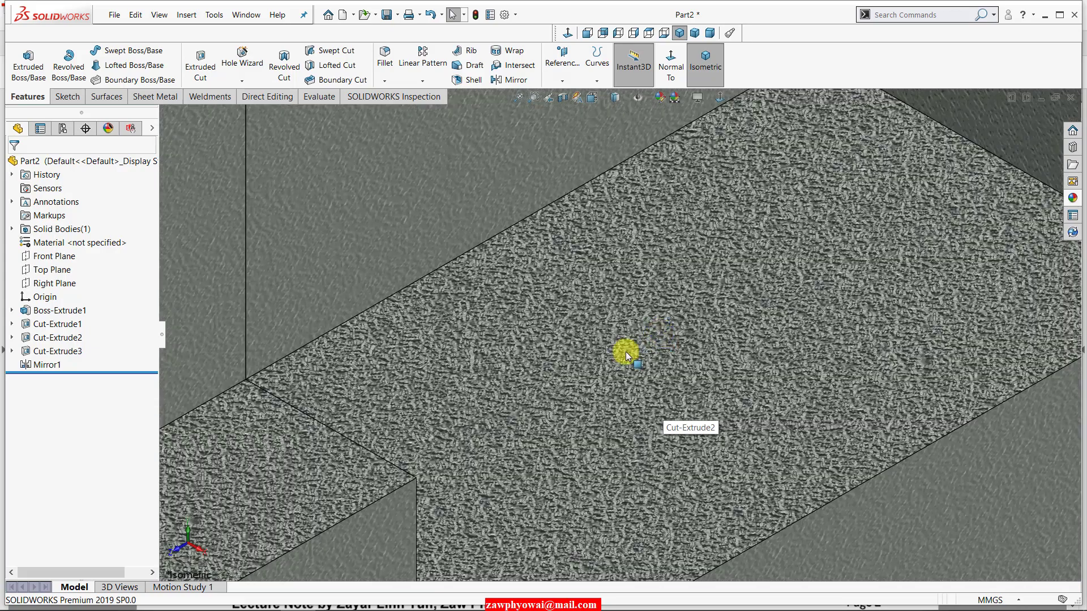
pyautogui.scroll(2, 651, 354)
pyautogui.scroll(2, 721, 388)
pyautogui.press('f')
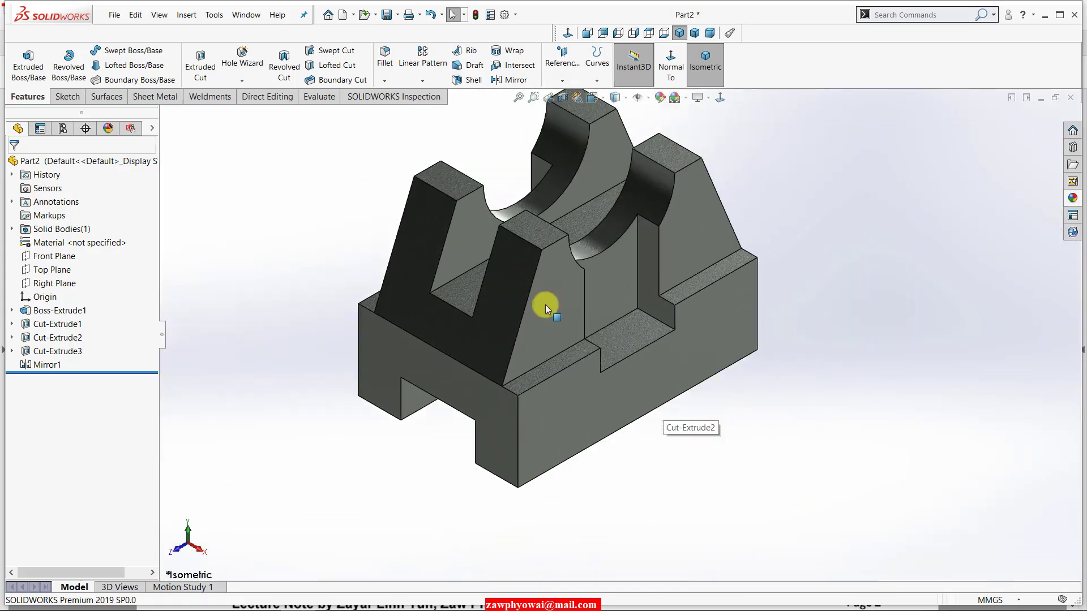